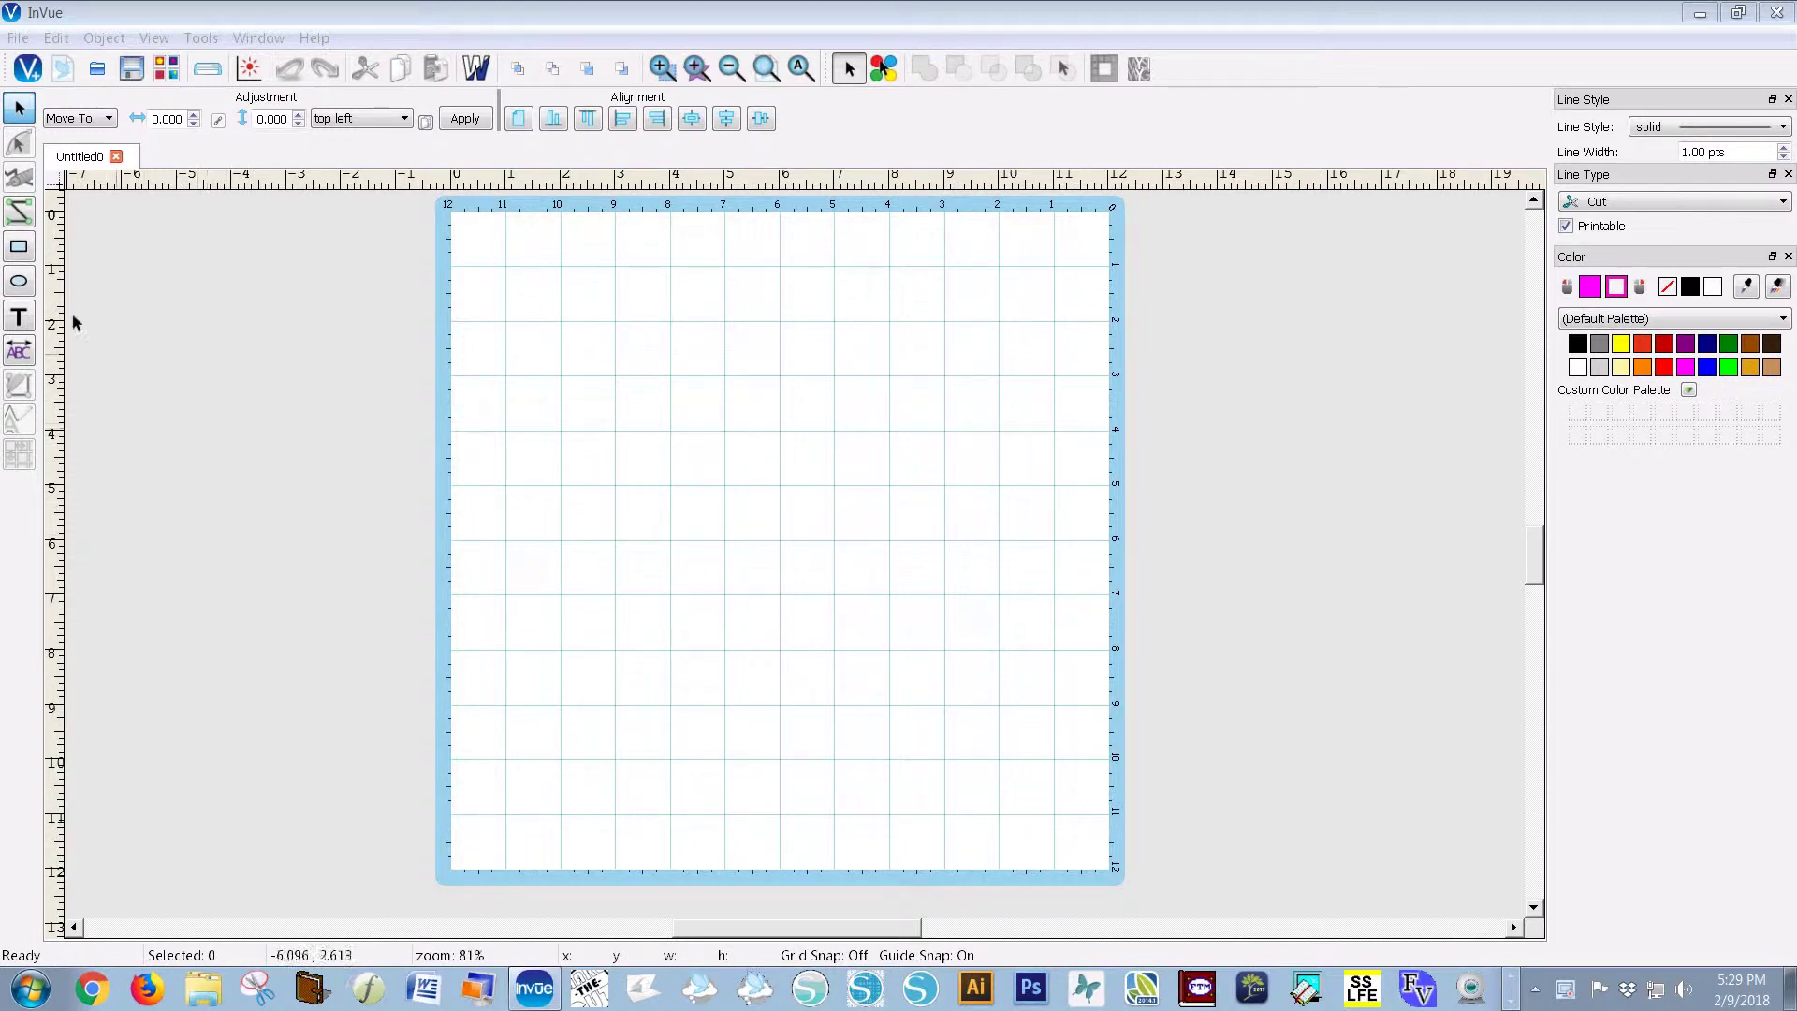
Step: Activate the Text tool, switch to the single-line fonts and choose PA Pazzles Basic as the font
left_click(19, 319)
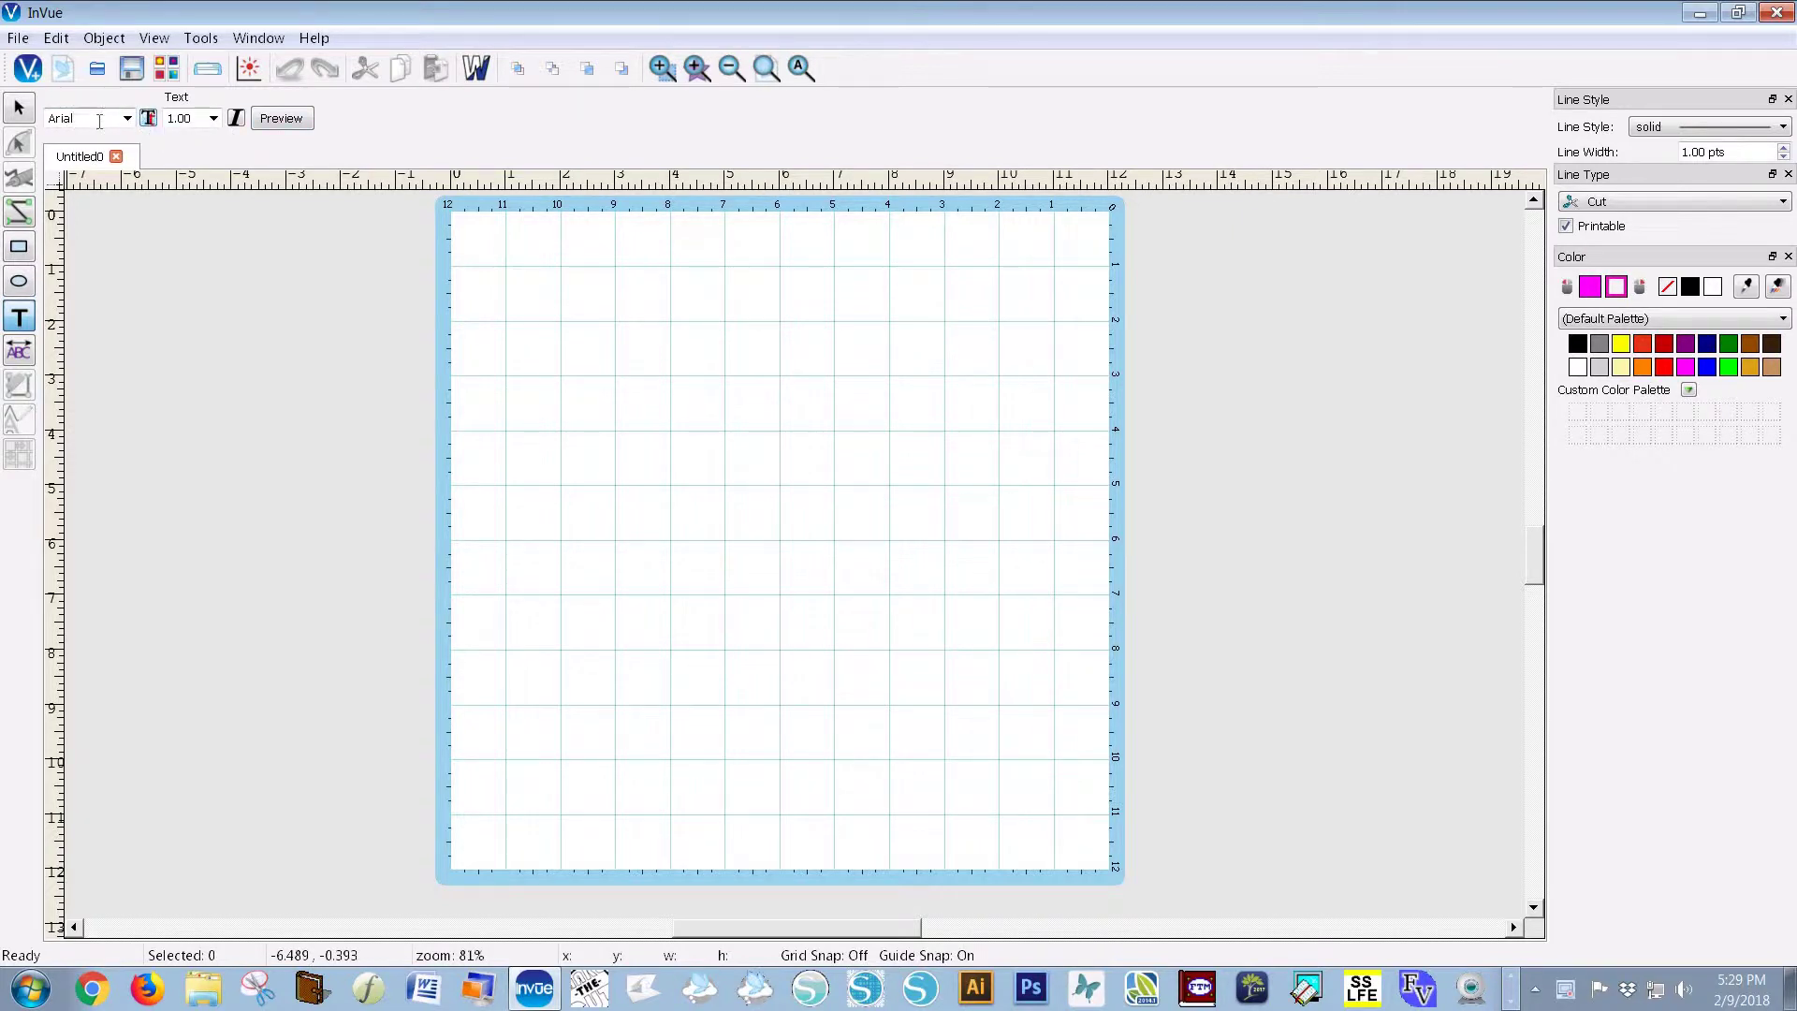
left_click(148, 121)
left_click(127, 119)
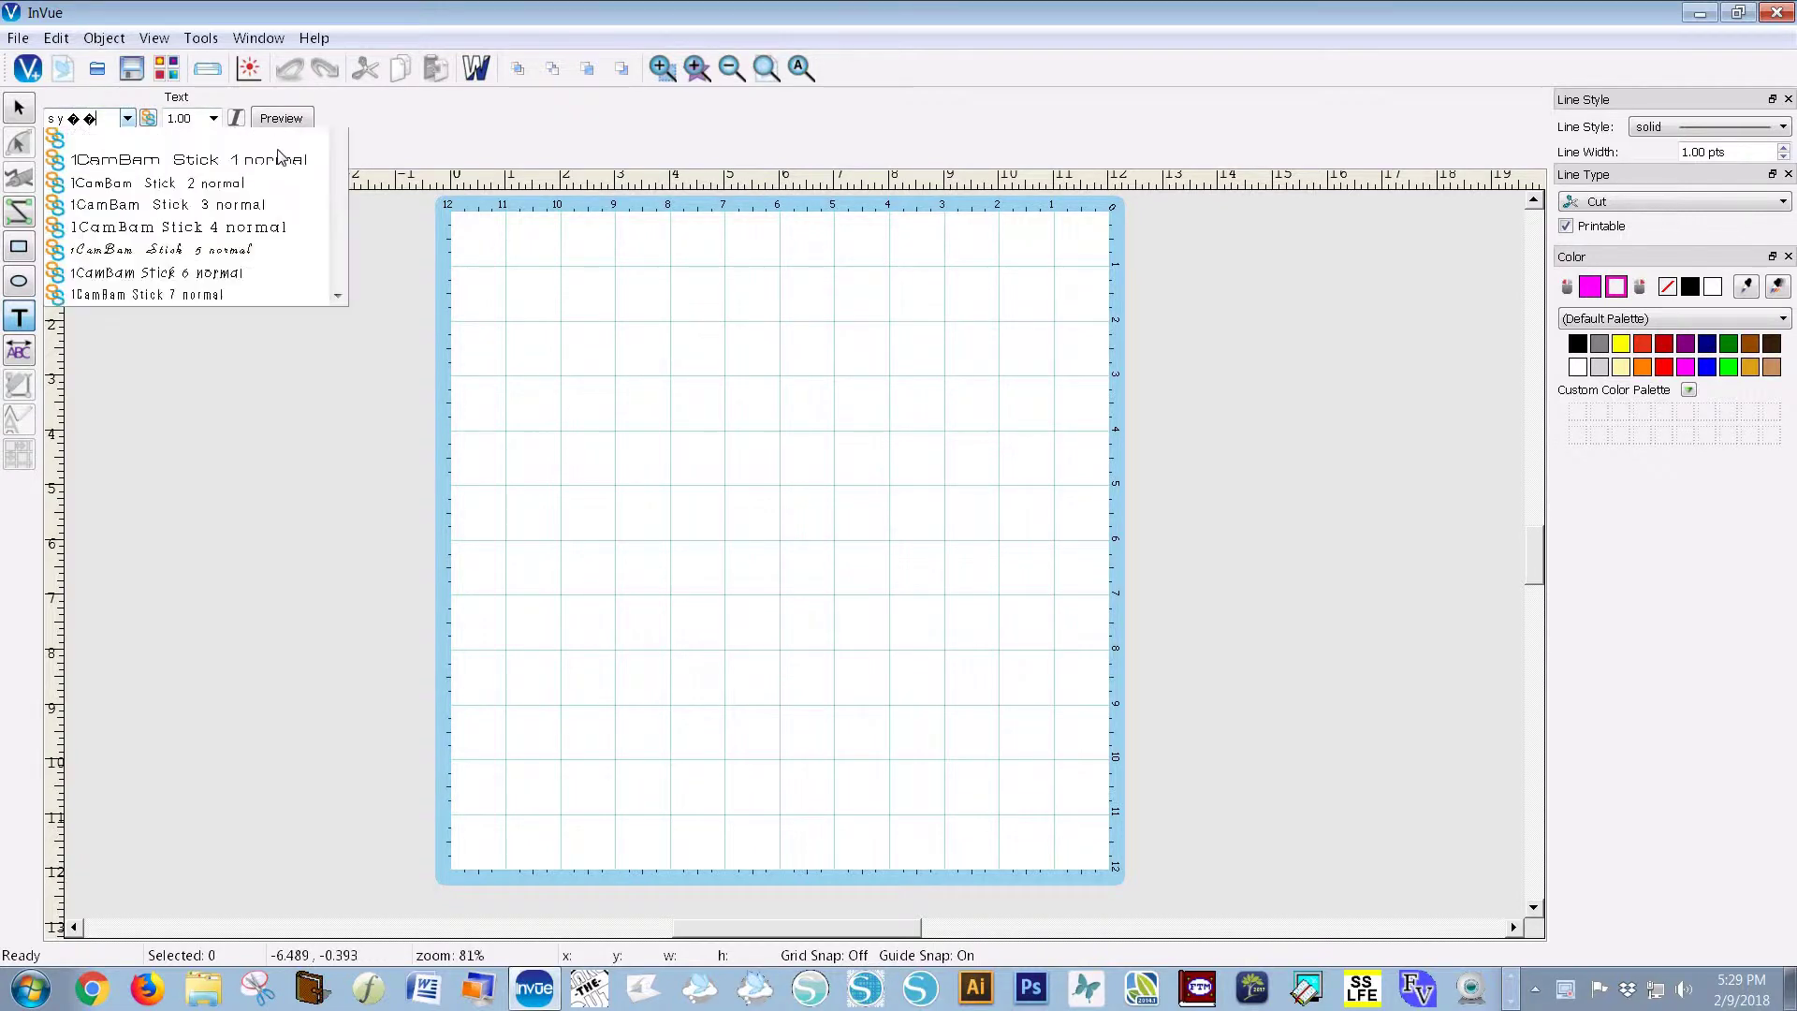
left_click_drag(338, 159, 338, 249)
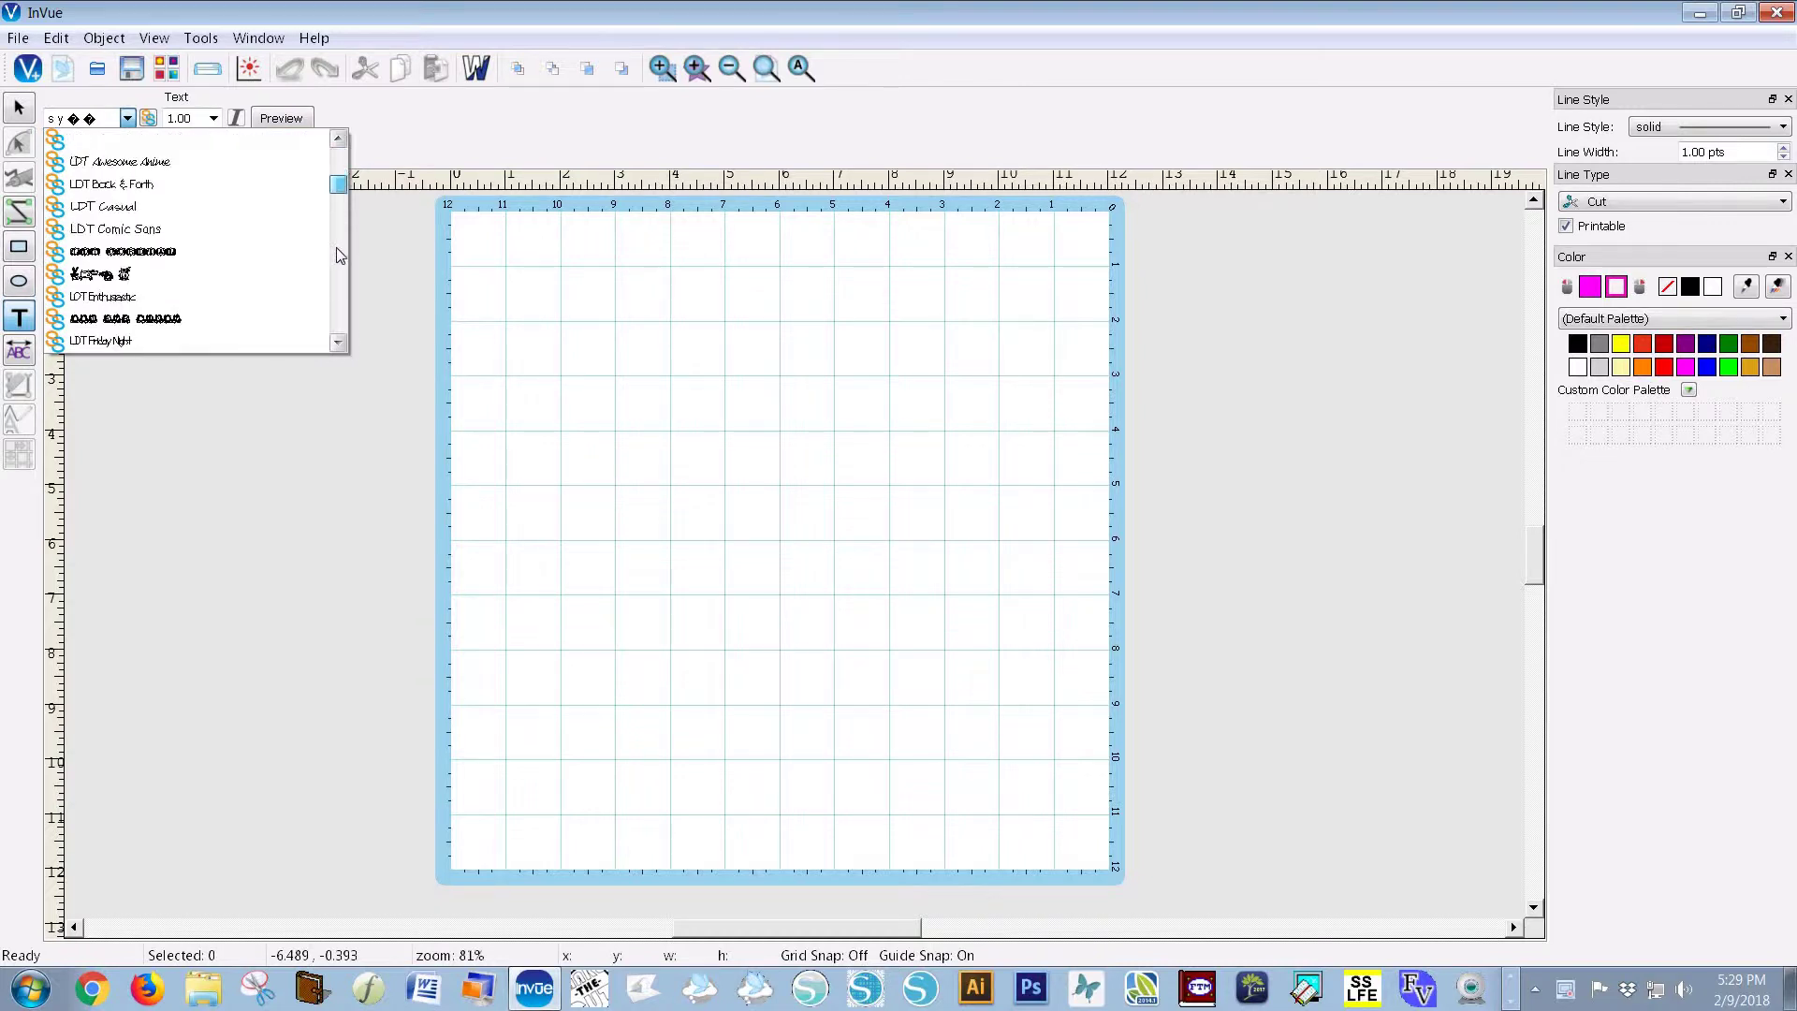
left_click(337, 316)
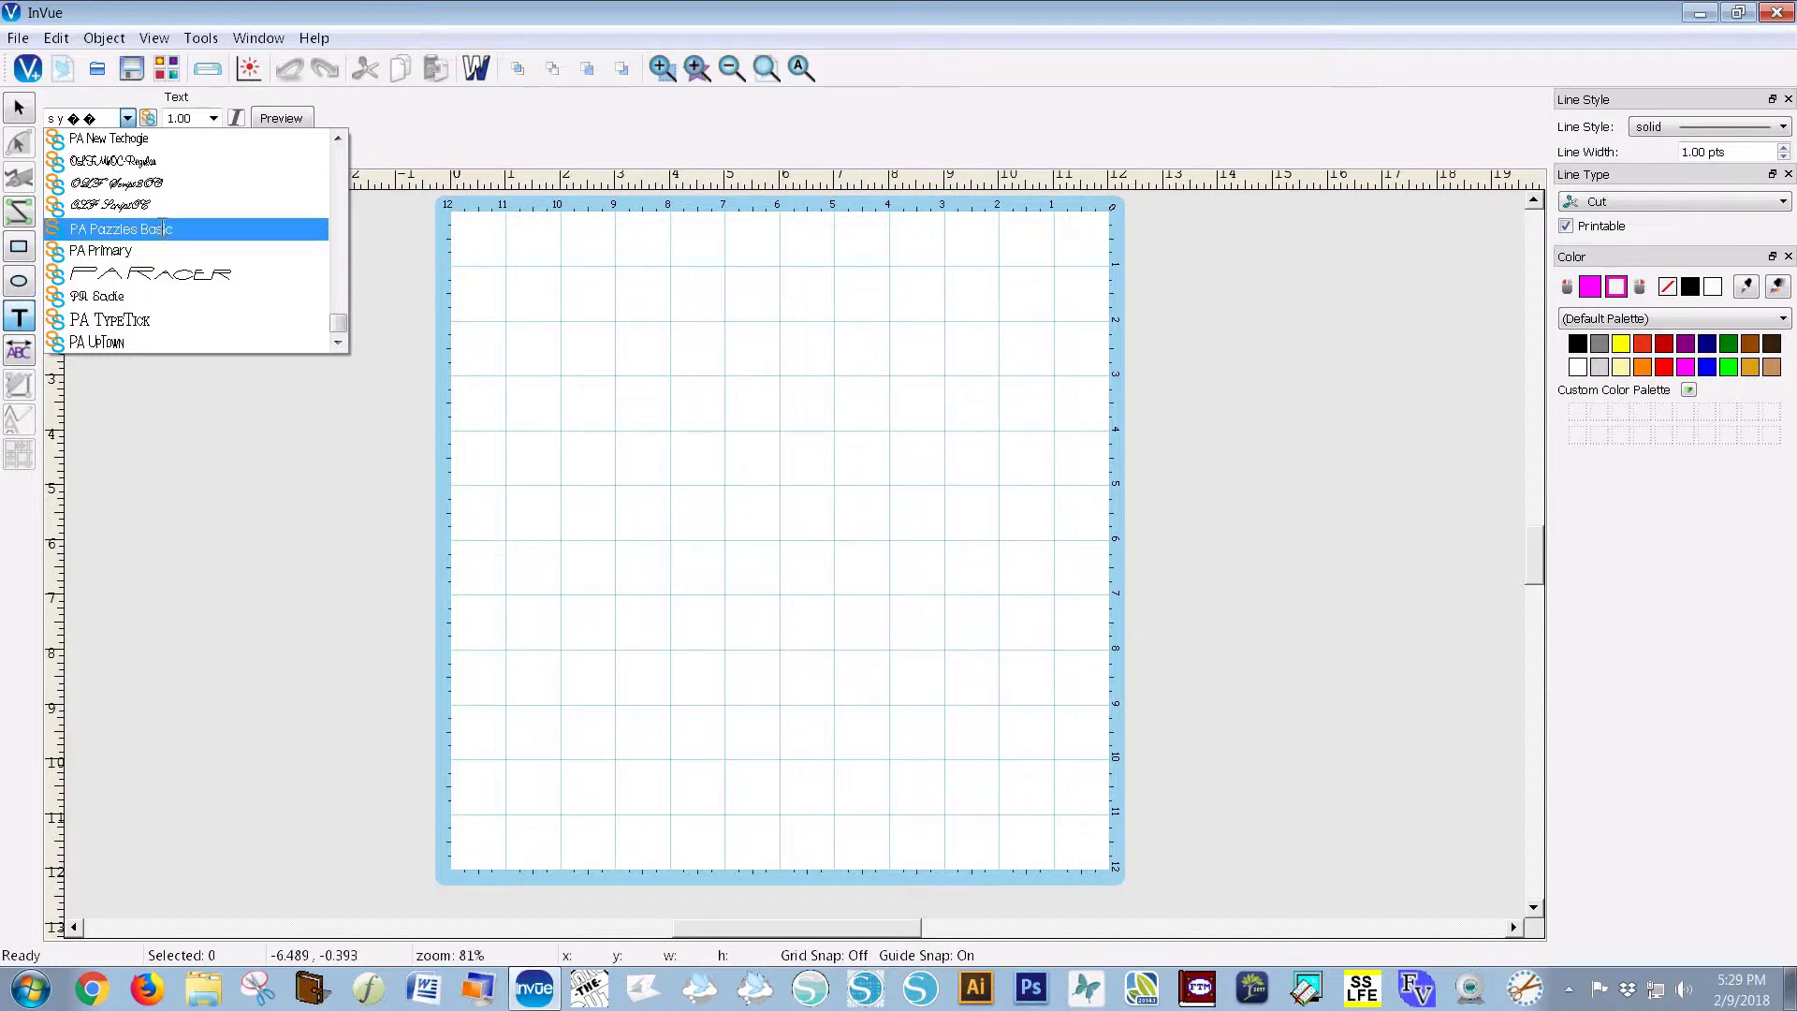
left_click(164, 233)
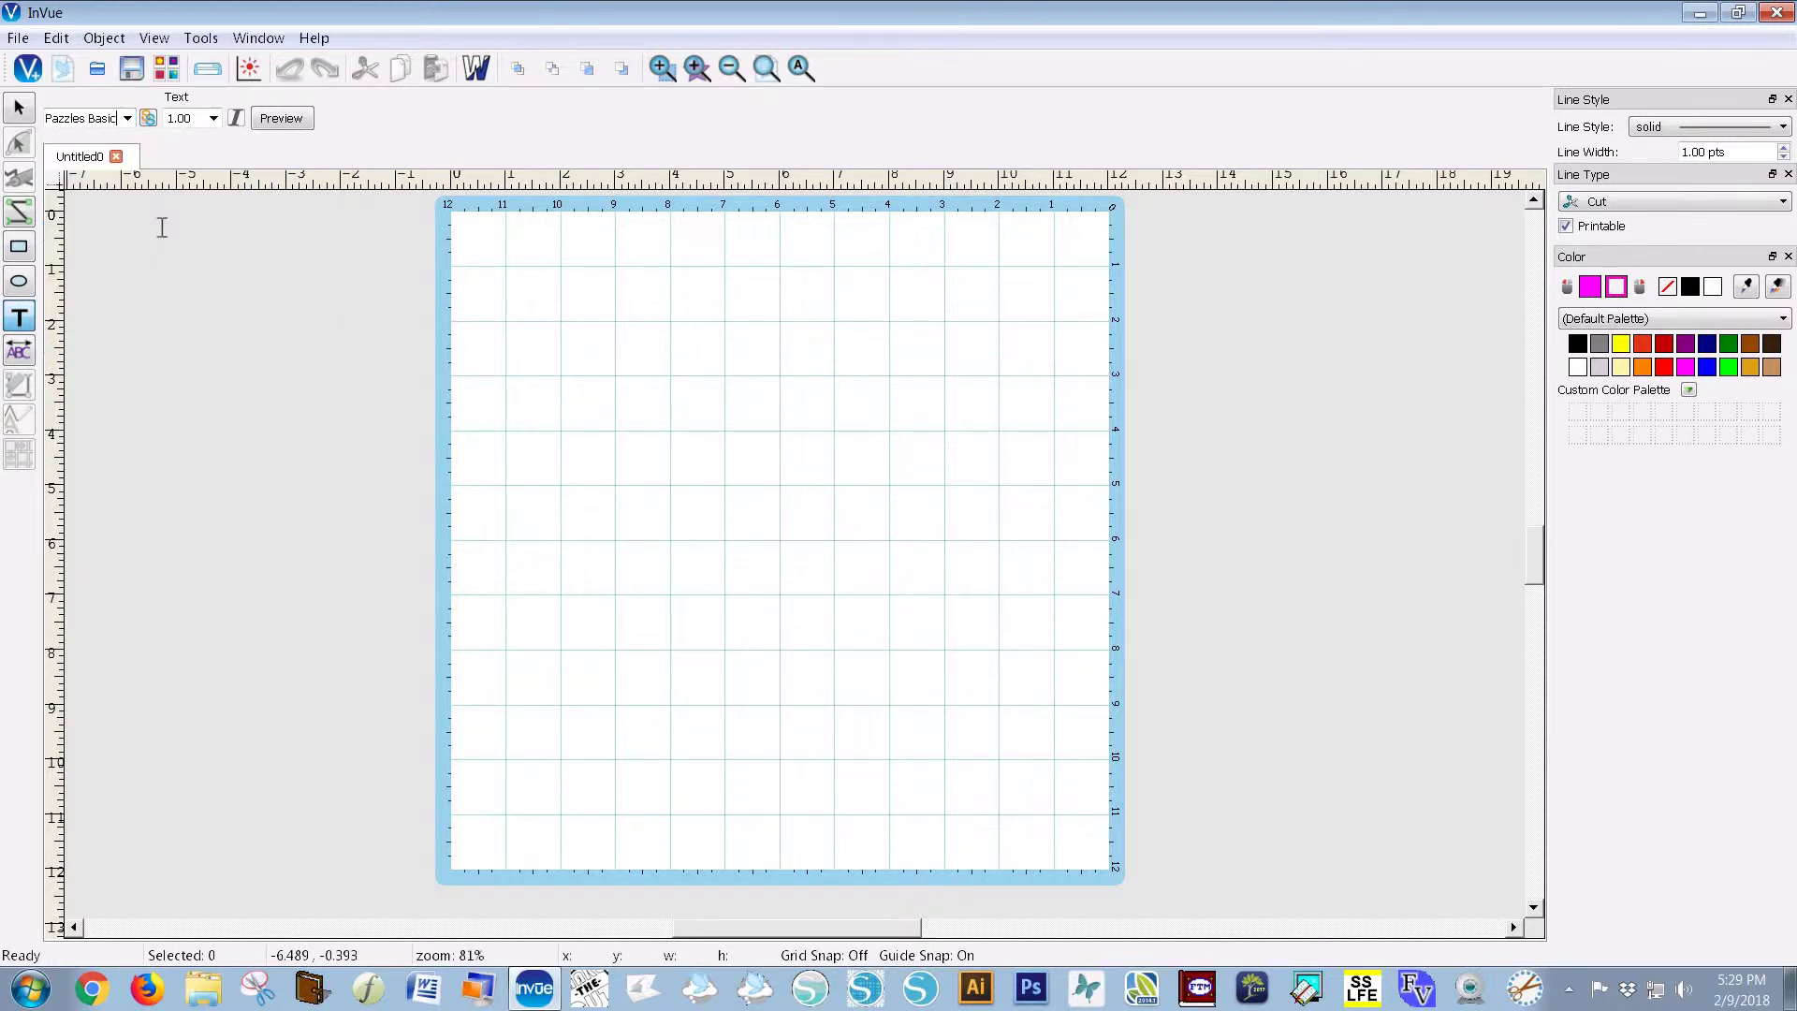
Step: Create the text LOVE through the text preview at height 1.000 and place it on the mat
left_click(279, 120)
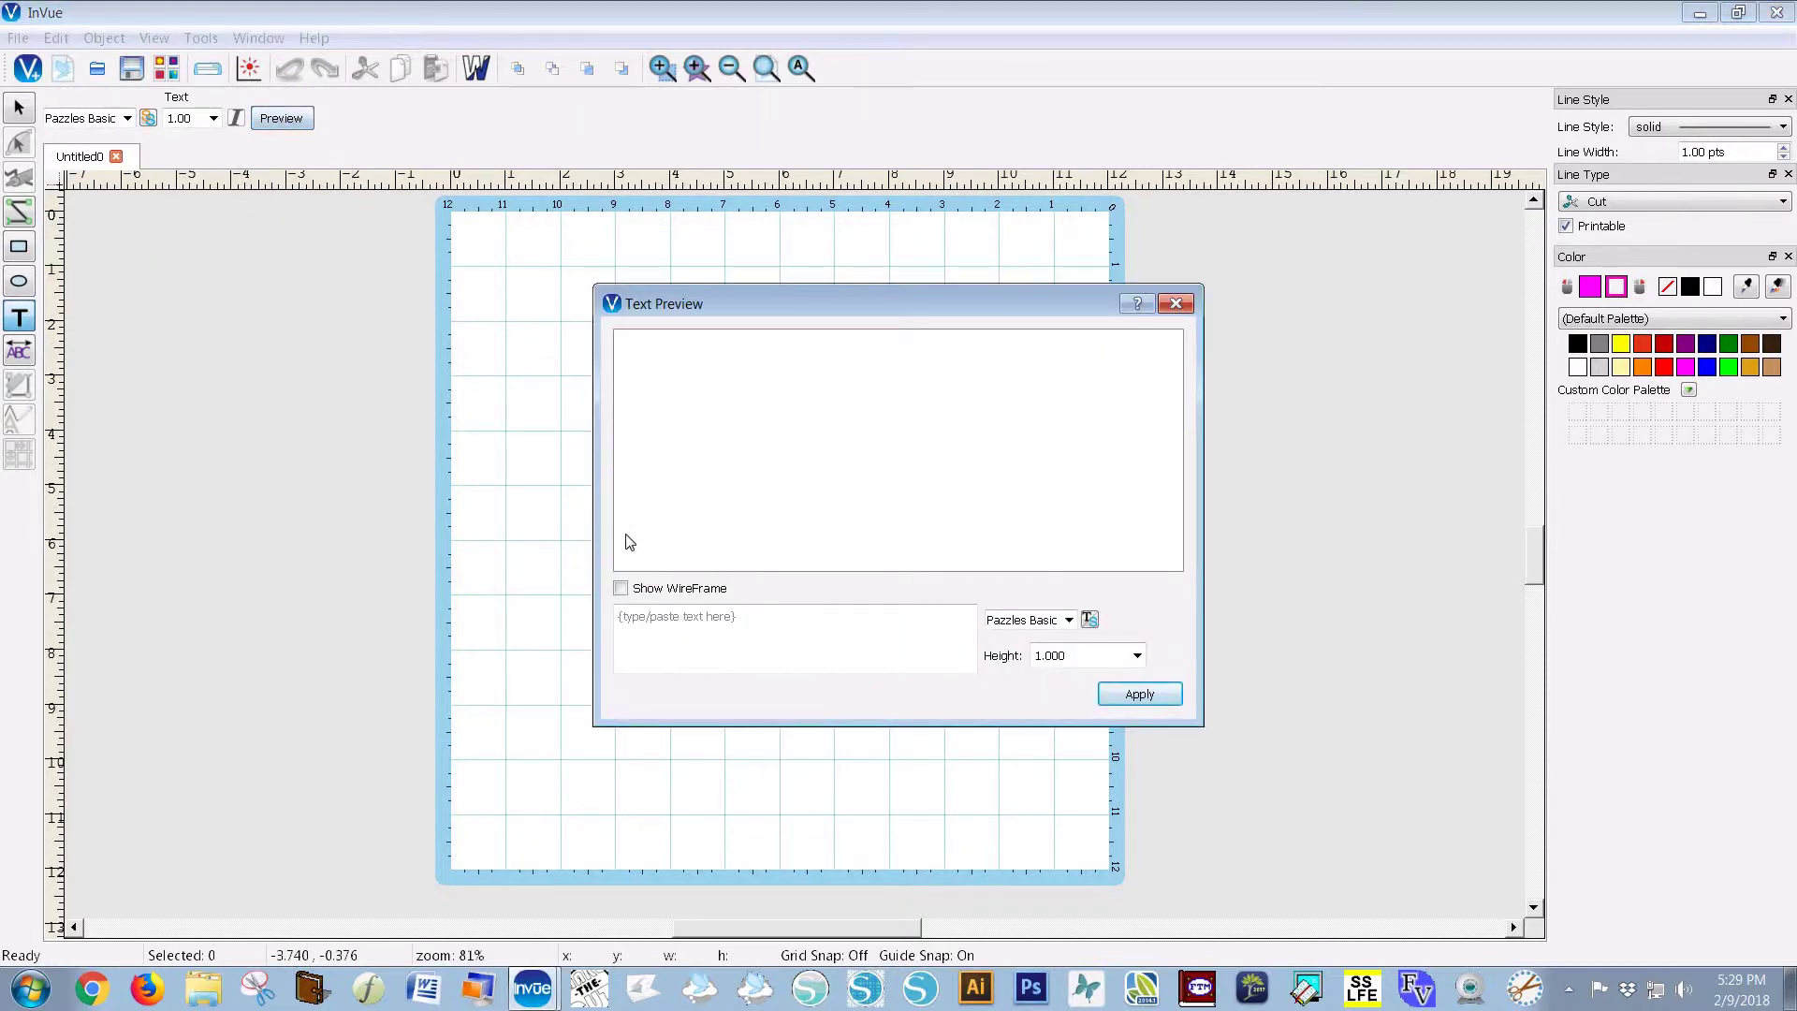
left_click(647, 620)
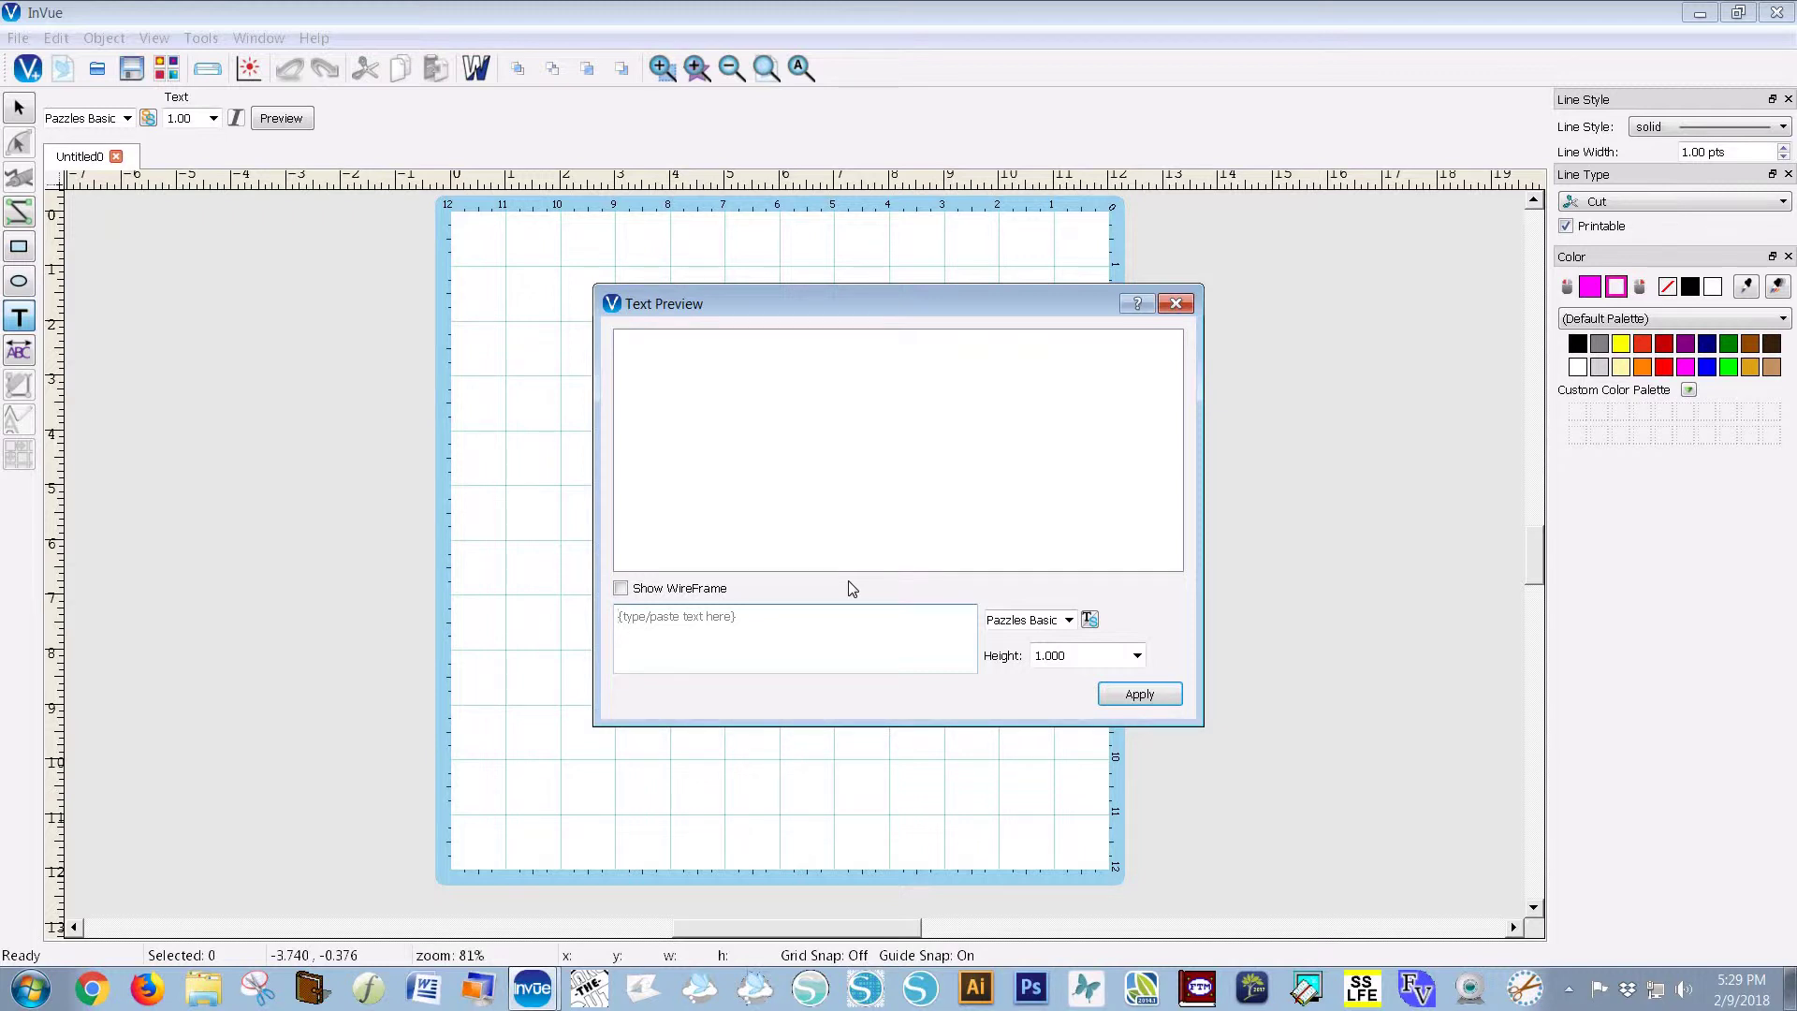
type("LOVE")
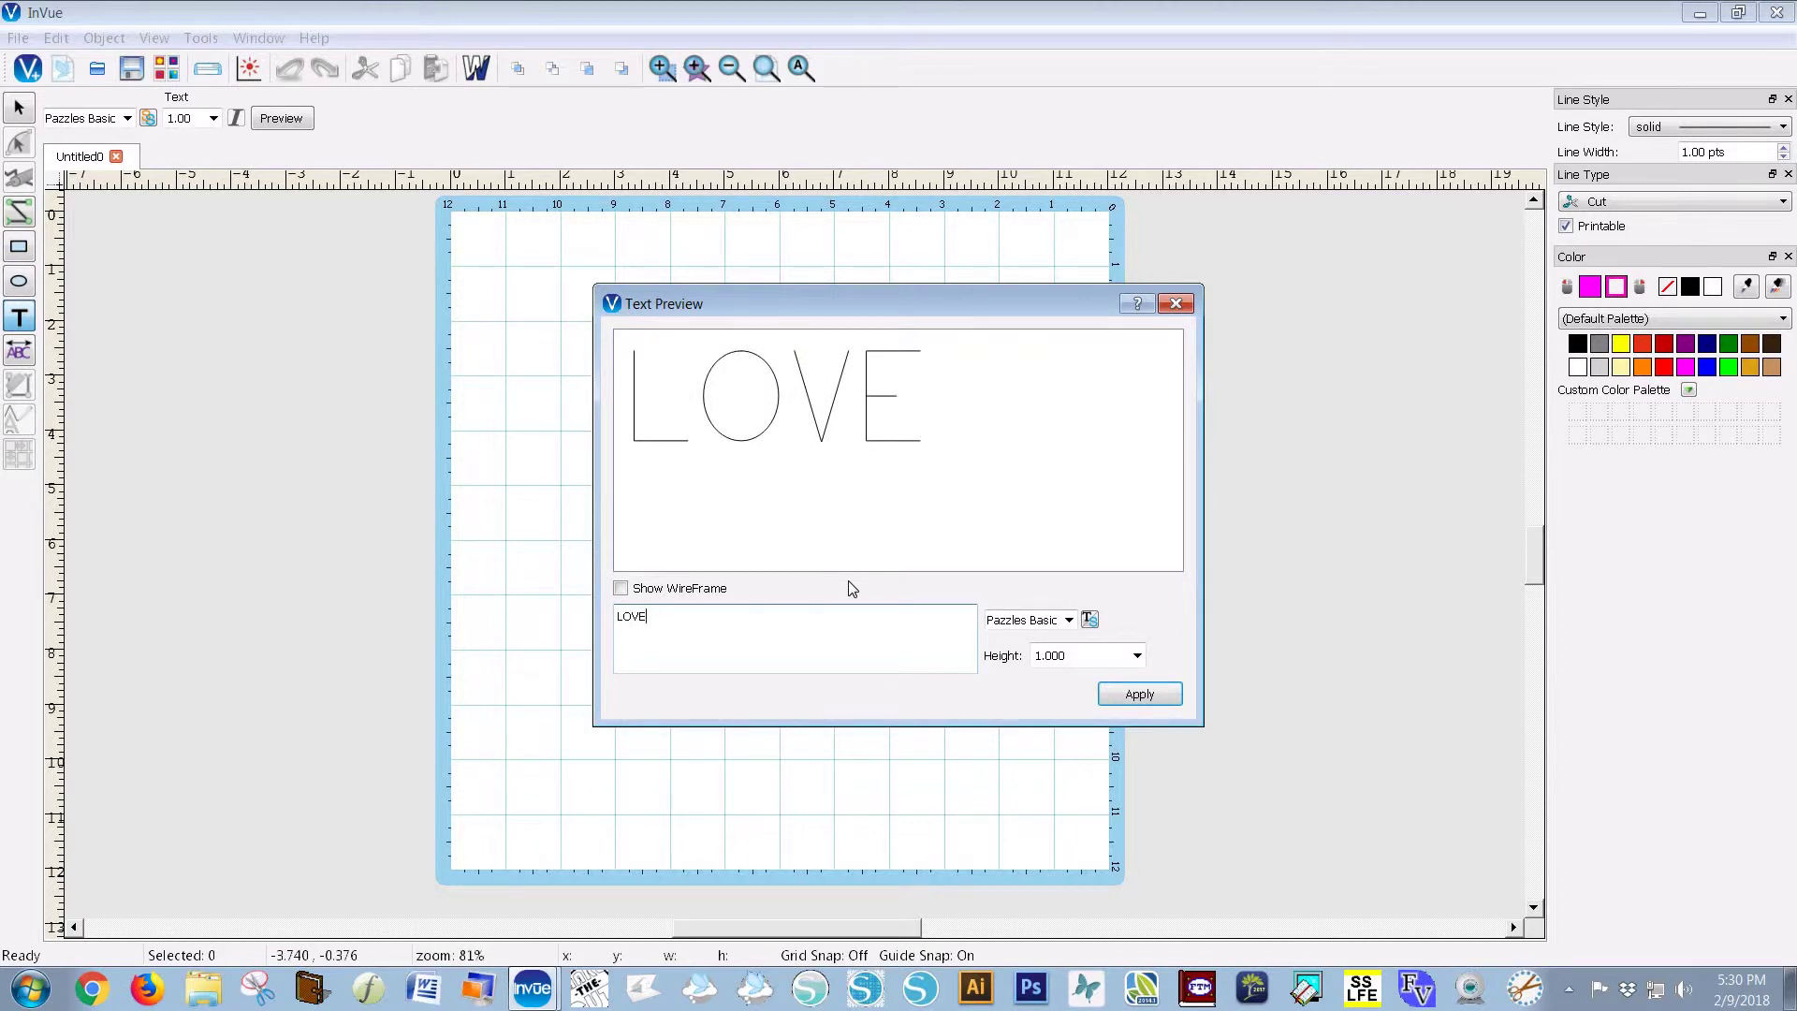
left_click(1124, 697)
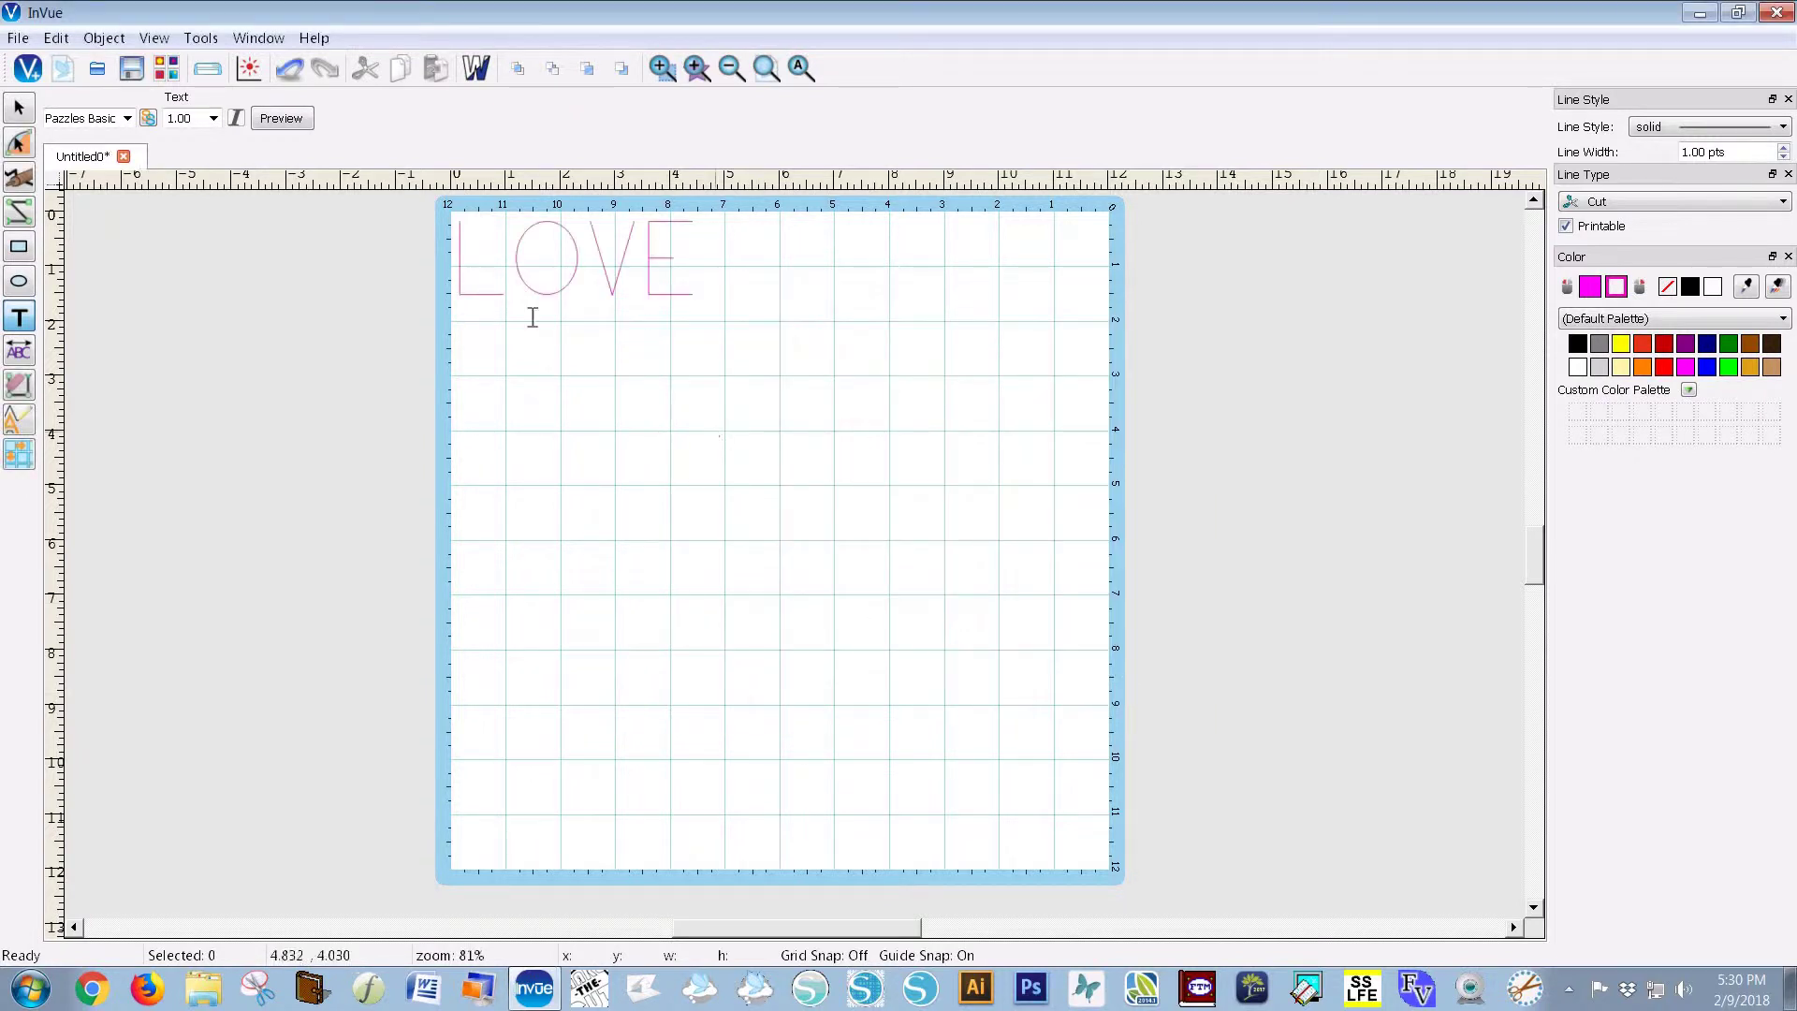
Step: Select the LOVE text and convert it into separate letter paths using text manipulation
left_click(19, 107)
left_click(513, 291)
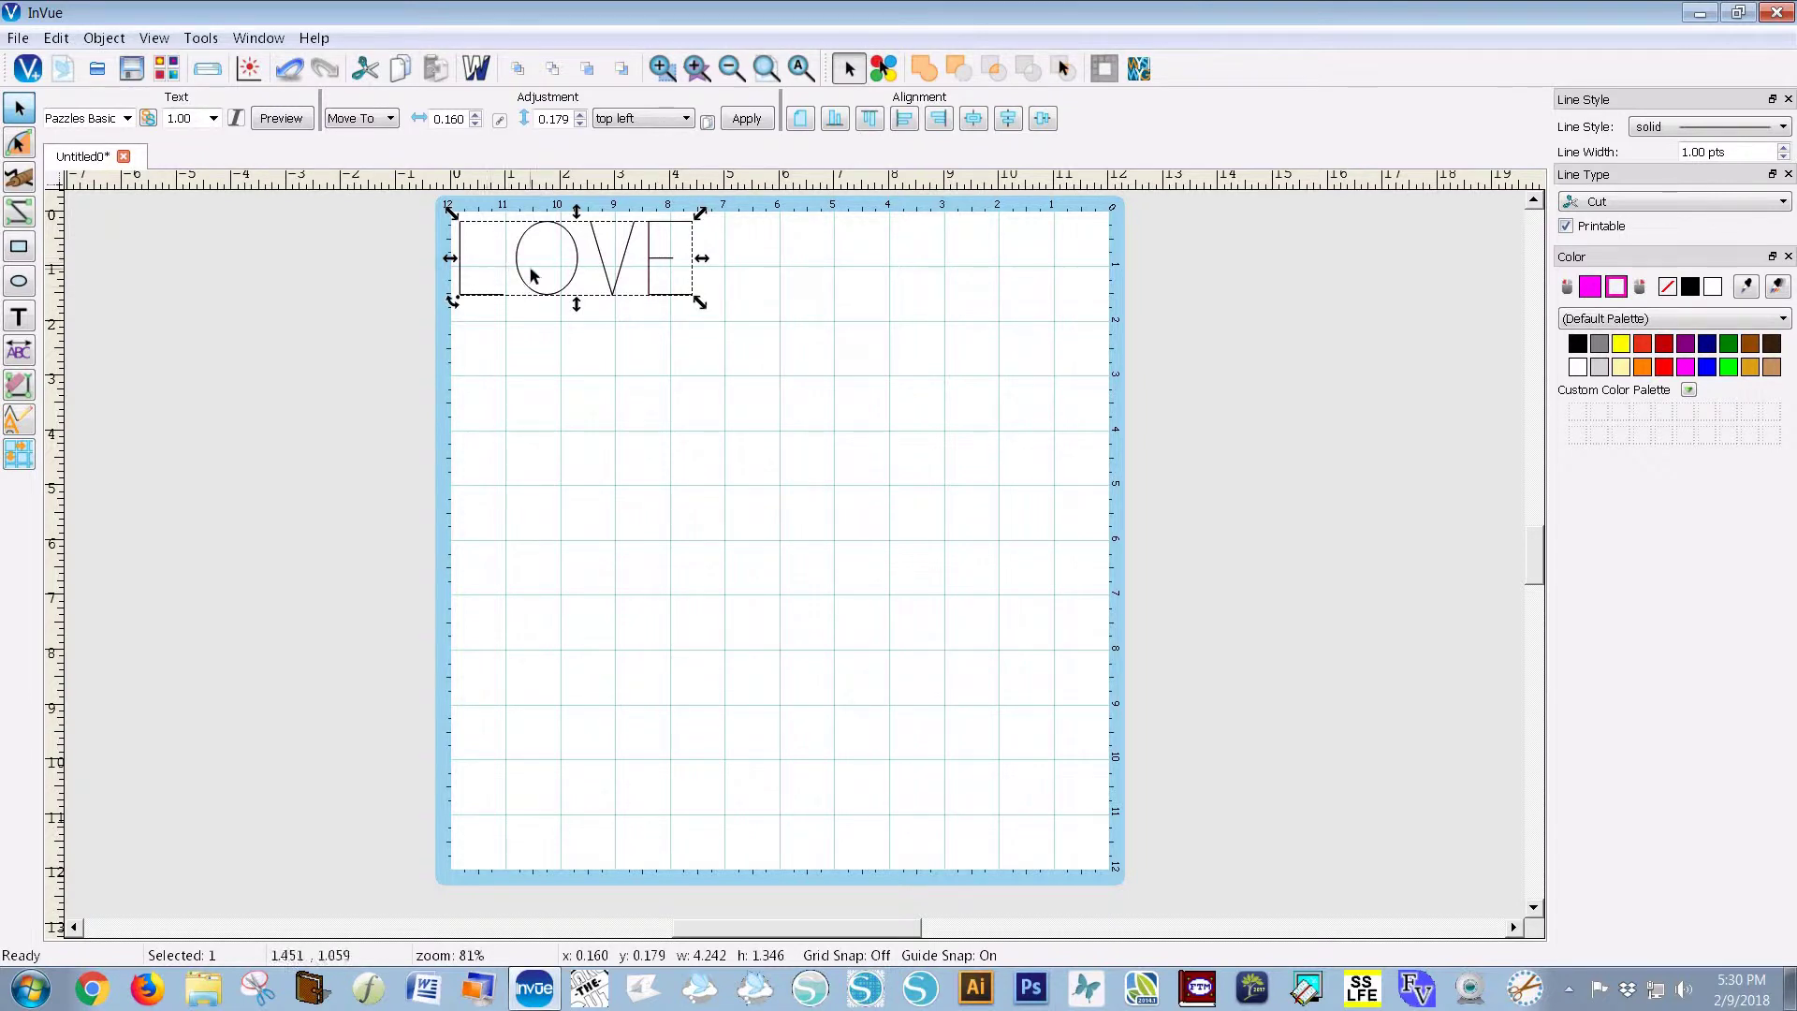
left_click(104, 37)
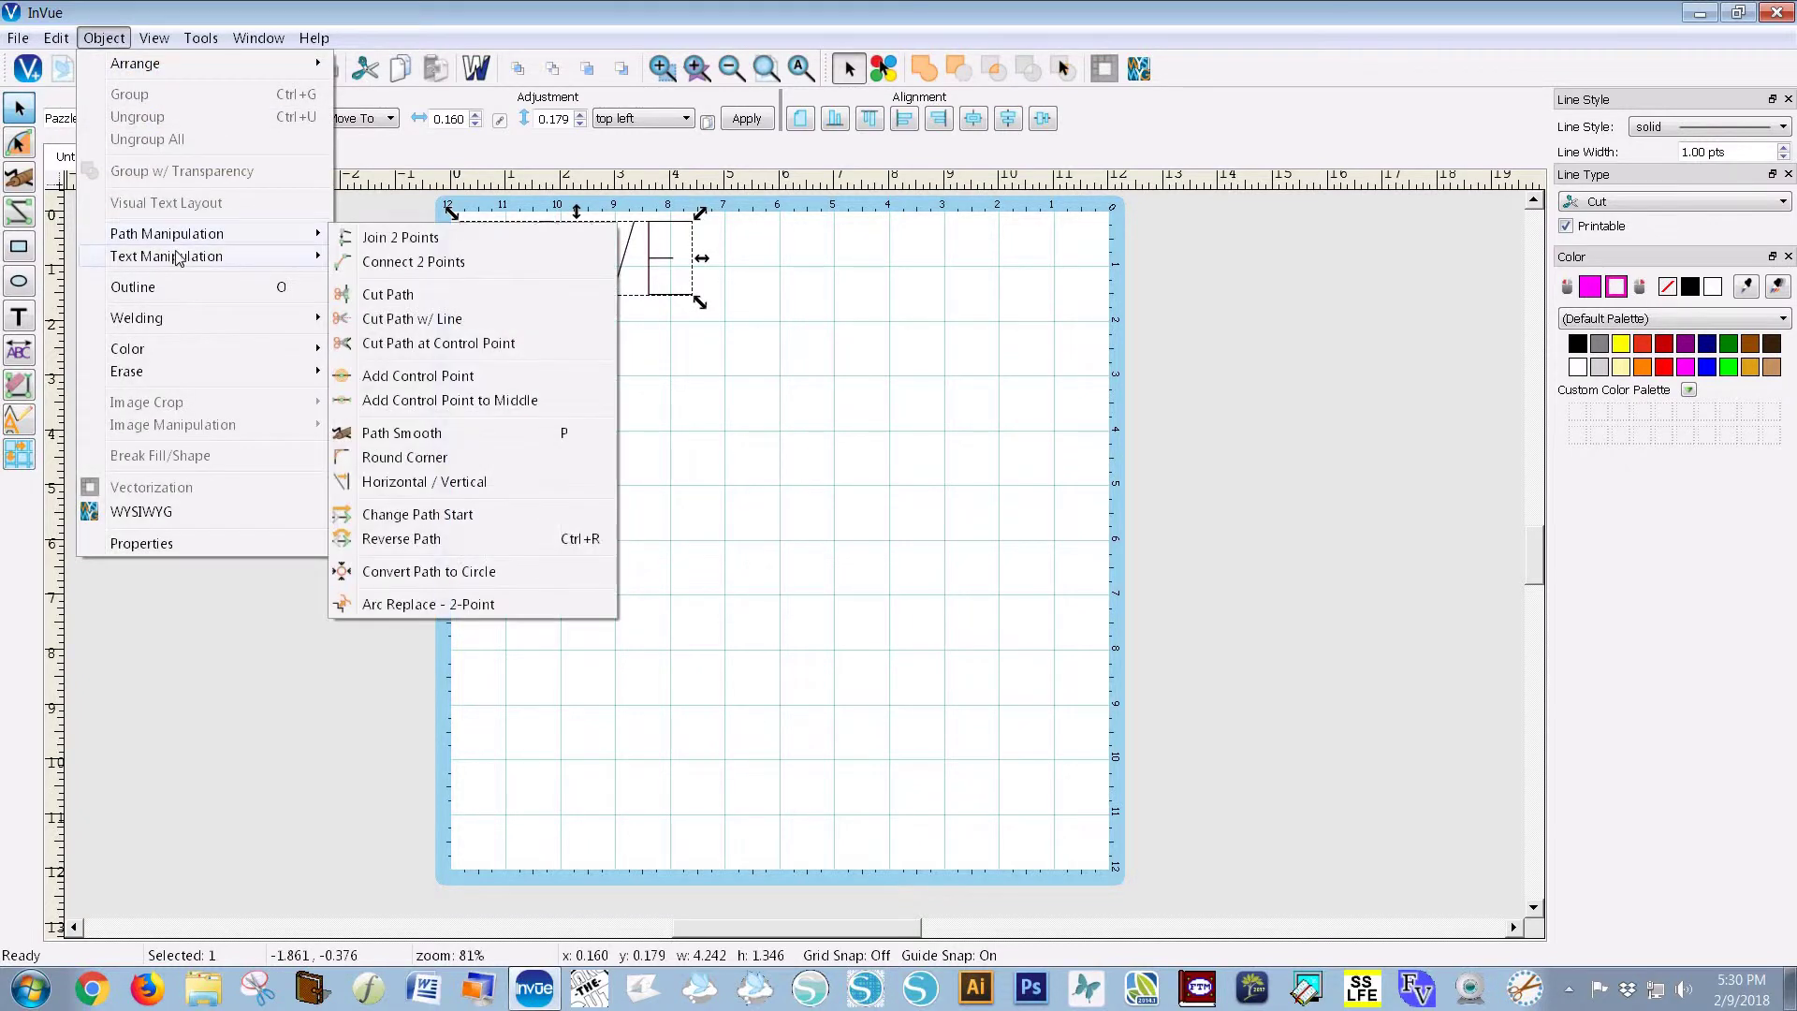
mouse_move(173, 257)
left_click(409, 258)
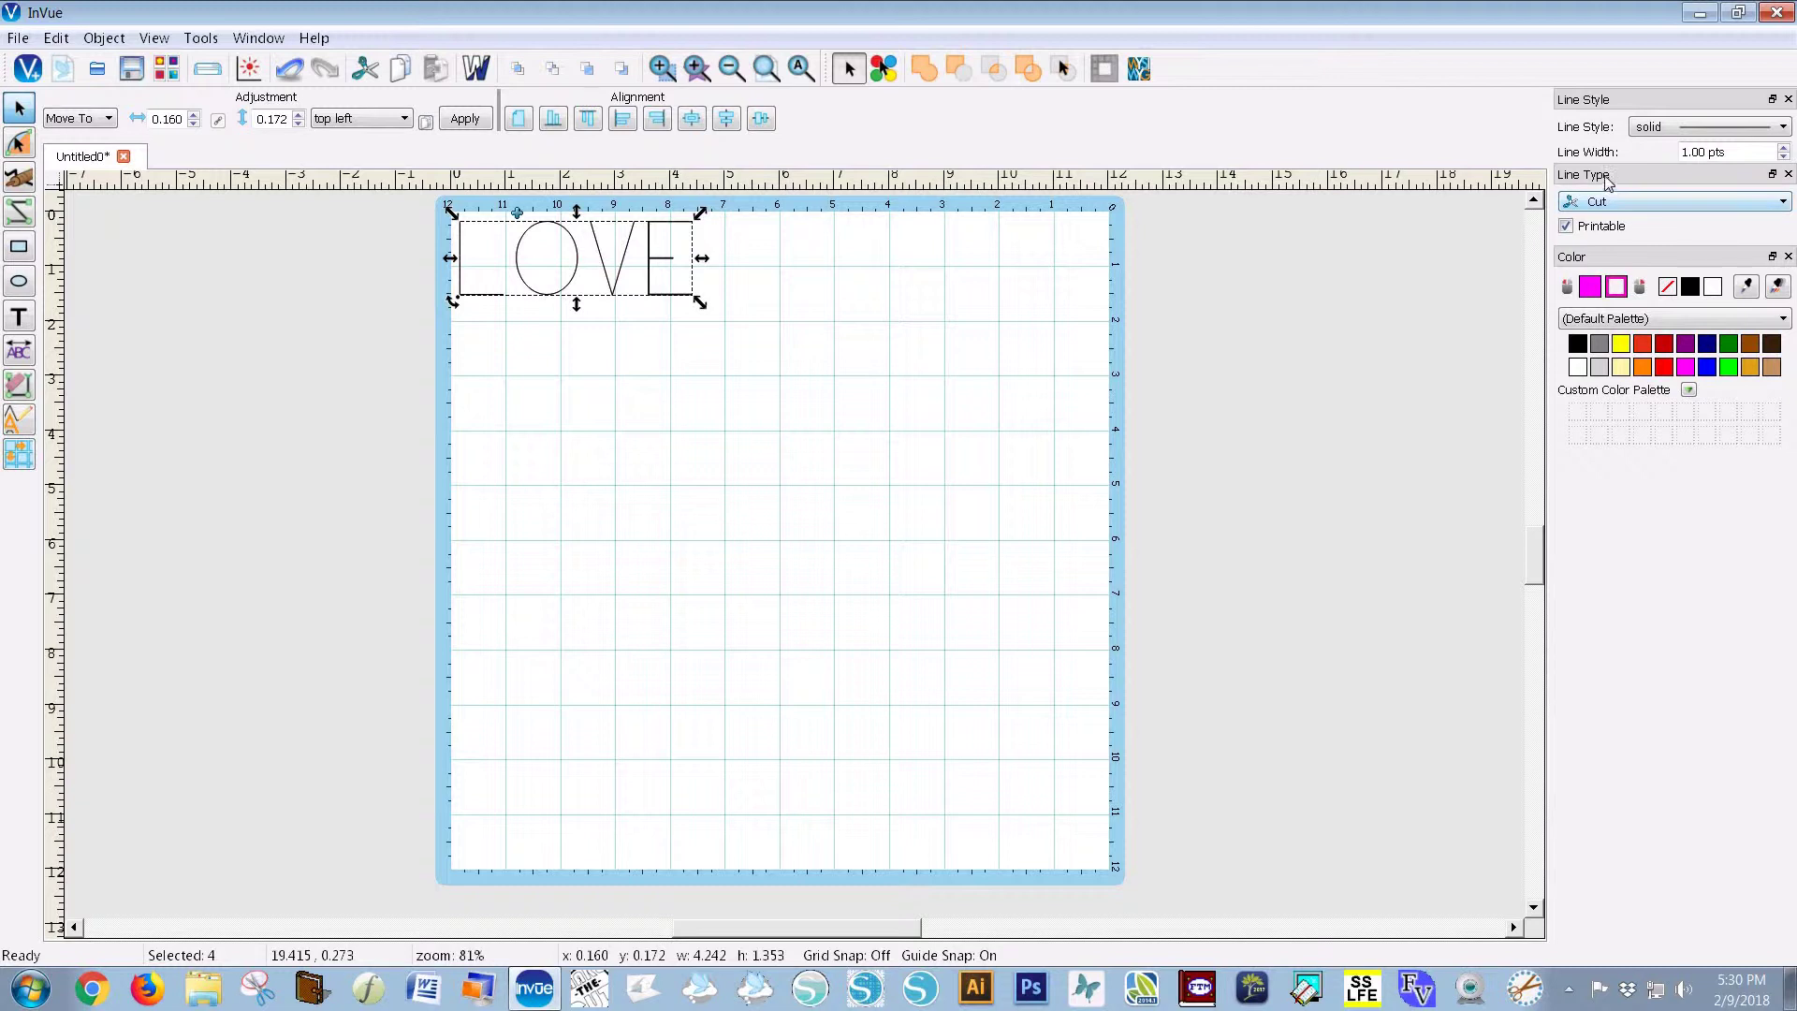
Step: Set the line type of the LOVE letters to Rhinestone with circle stones of size 12 SS (3.0 - 3.2 mm)
left_click(1783, 203)
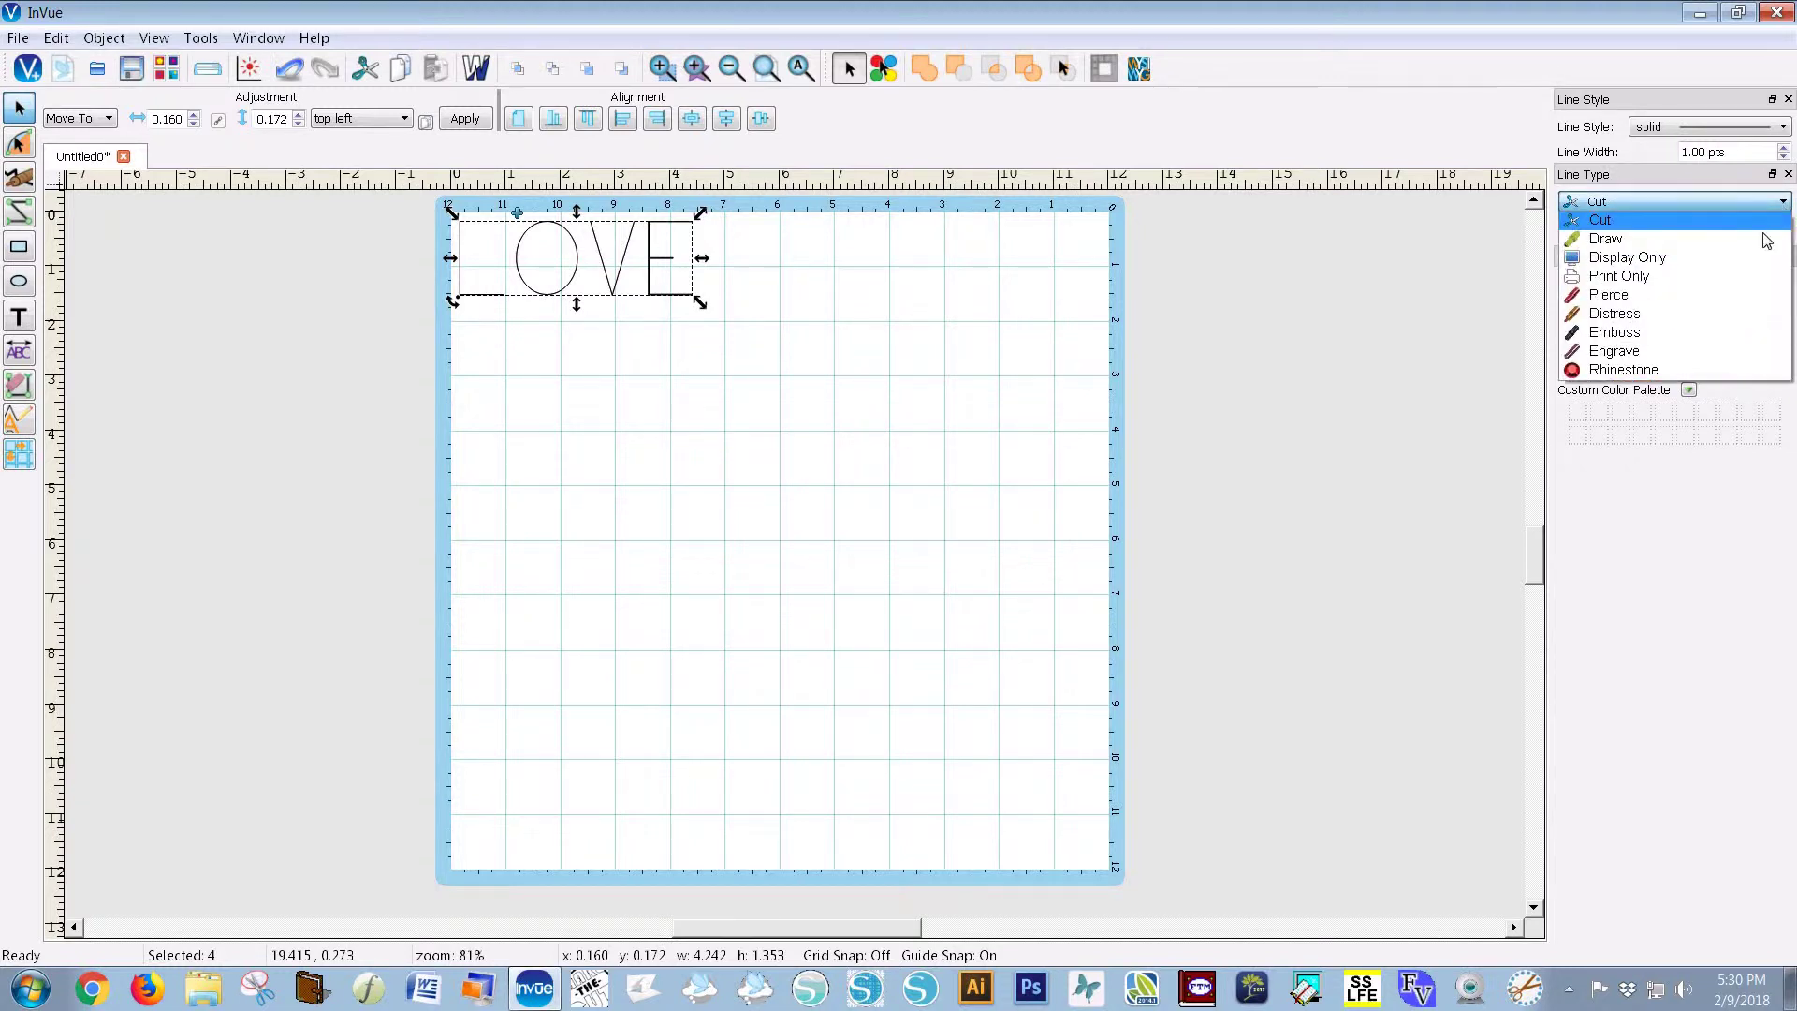
left_click(1636, 368)
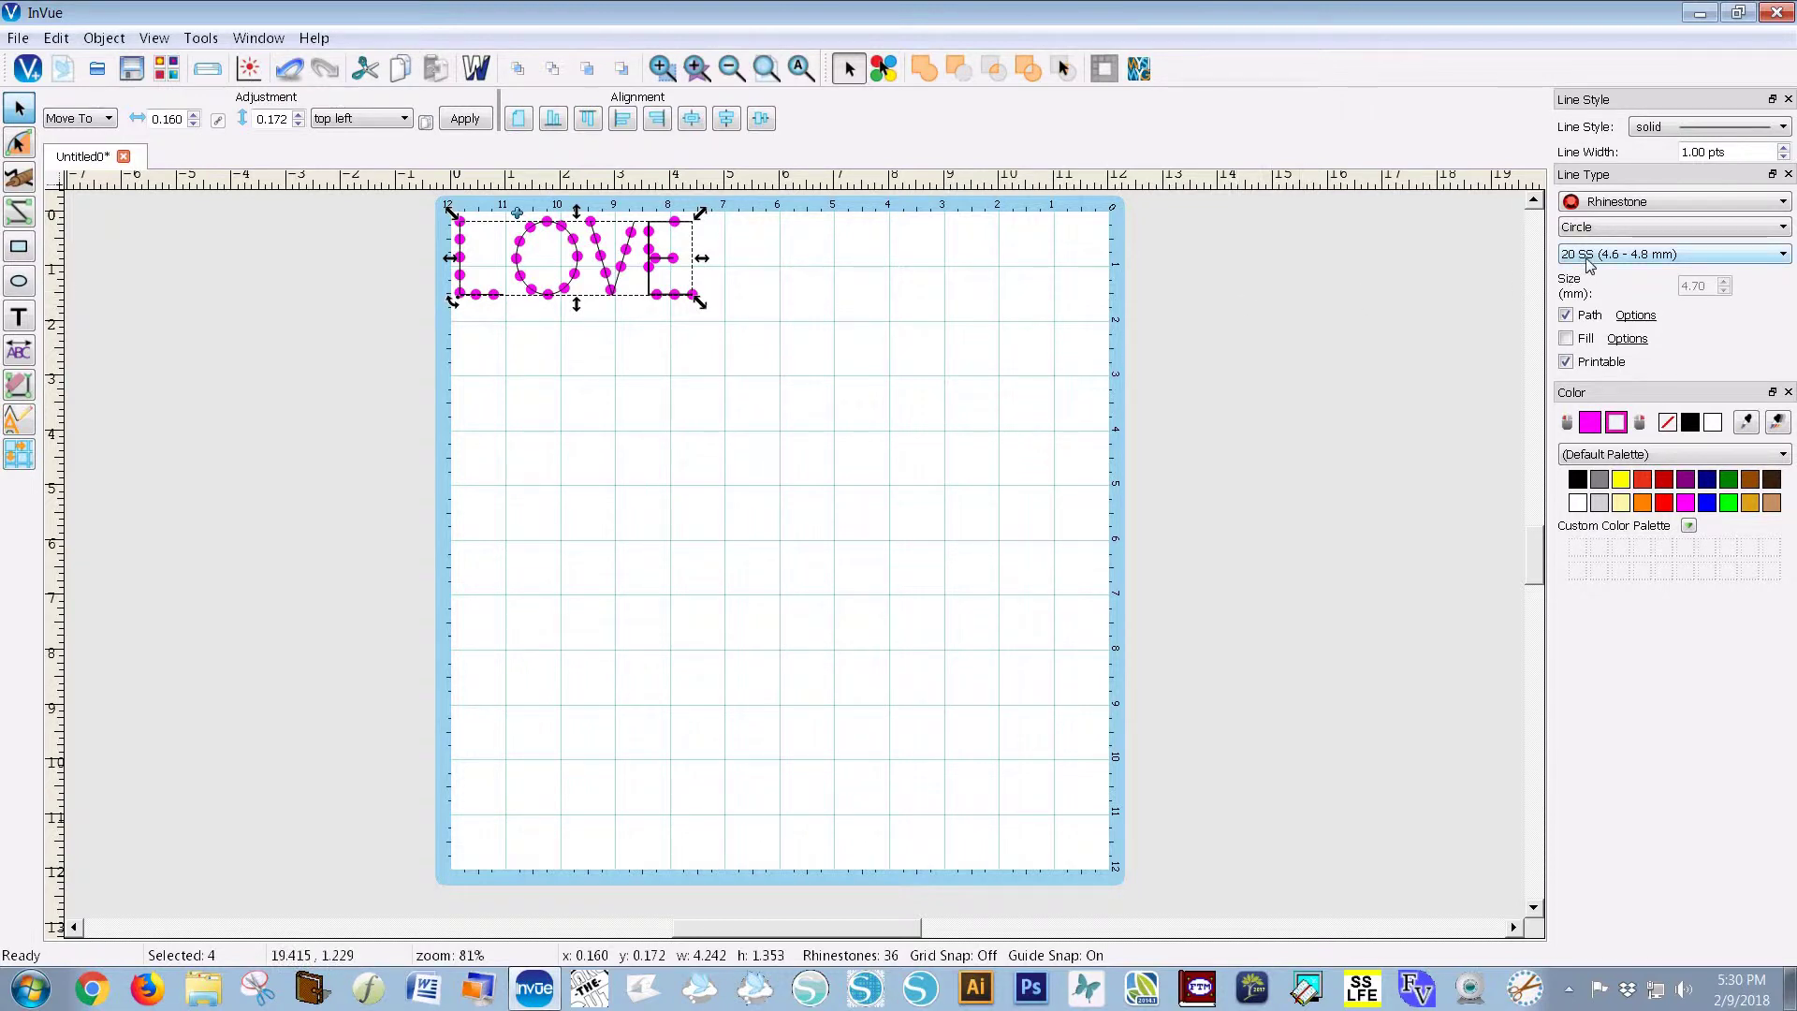
left_click(1786, 259)
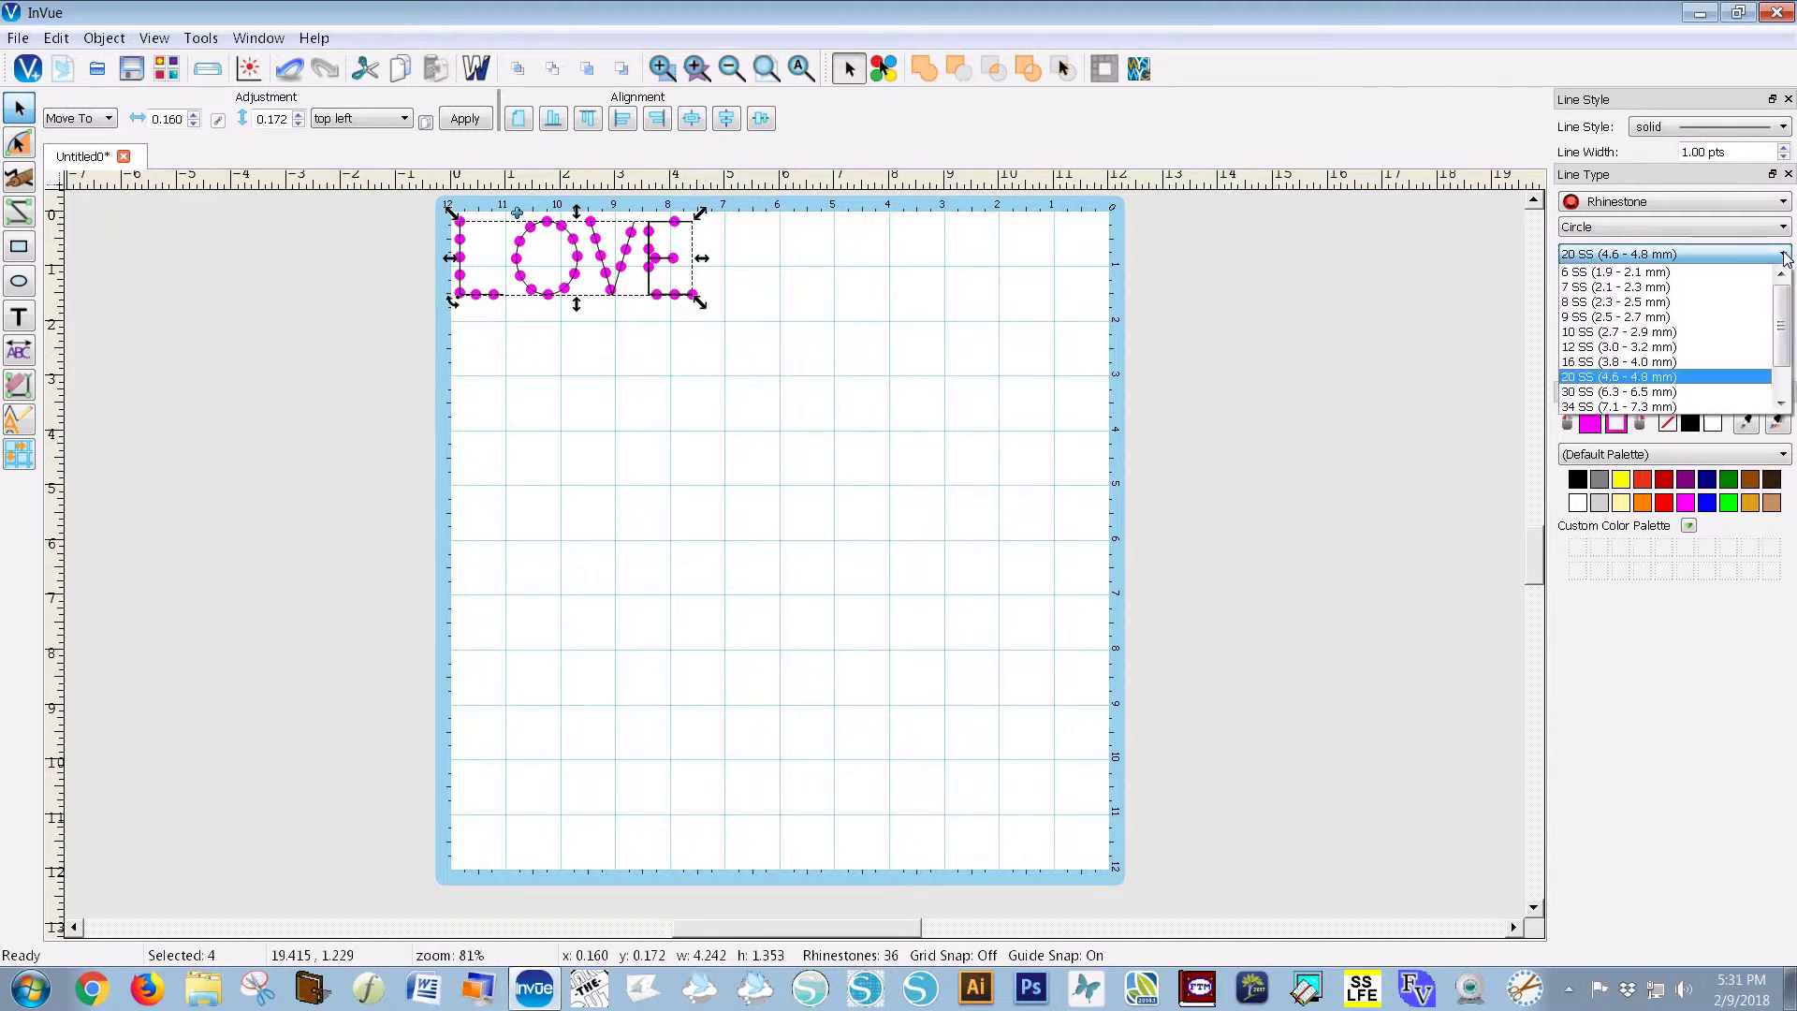
left_click(1598, 348)
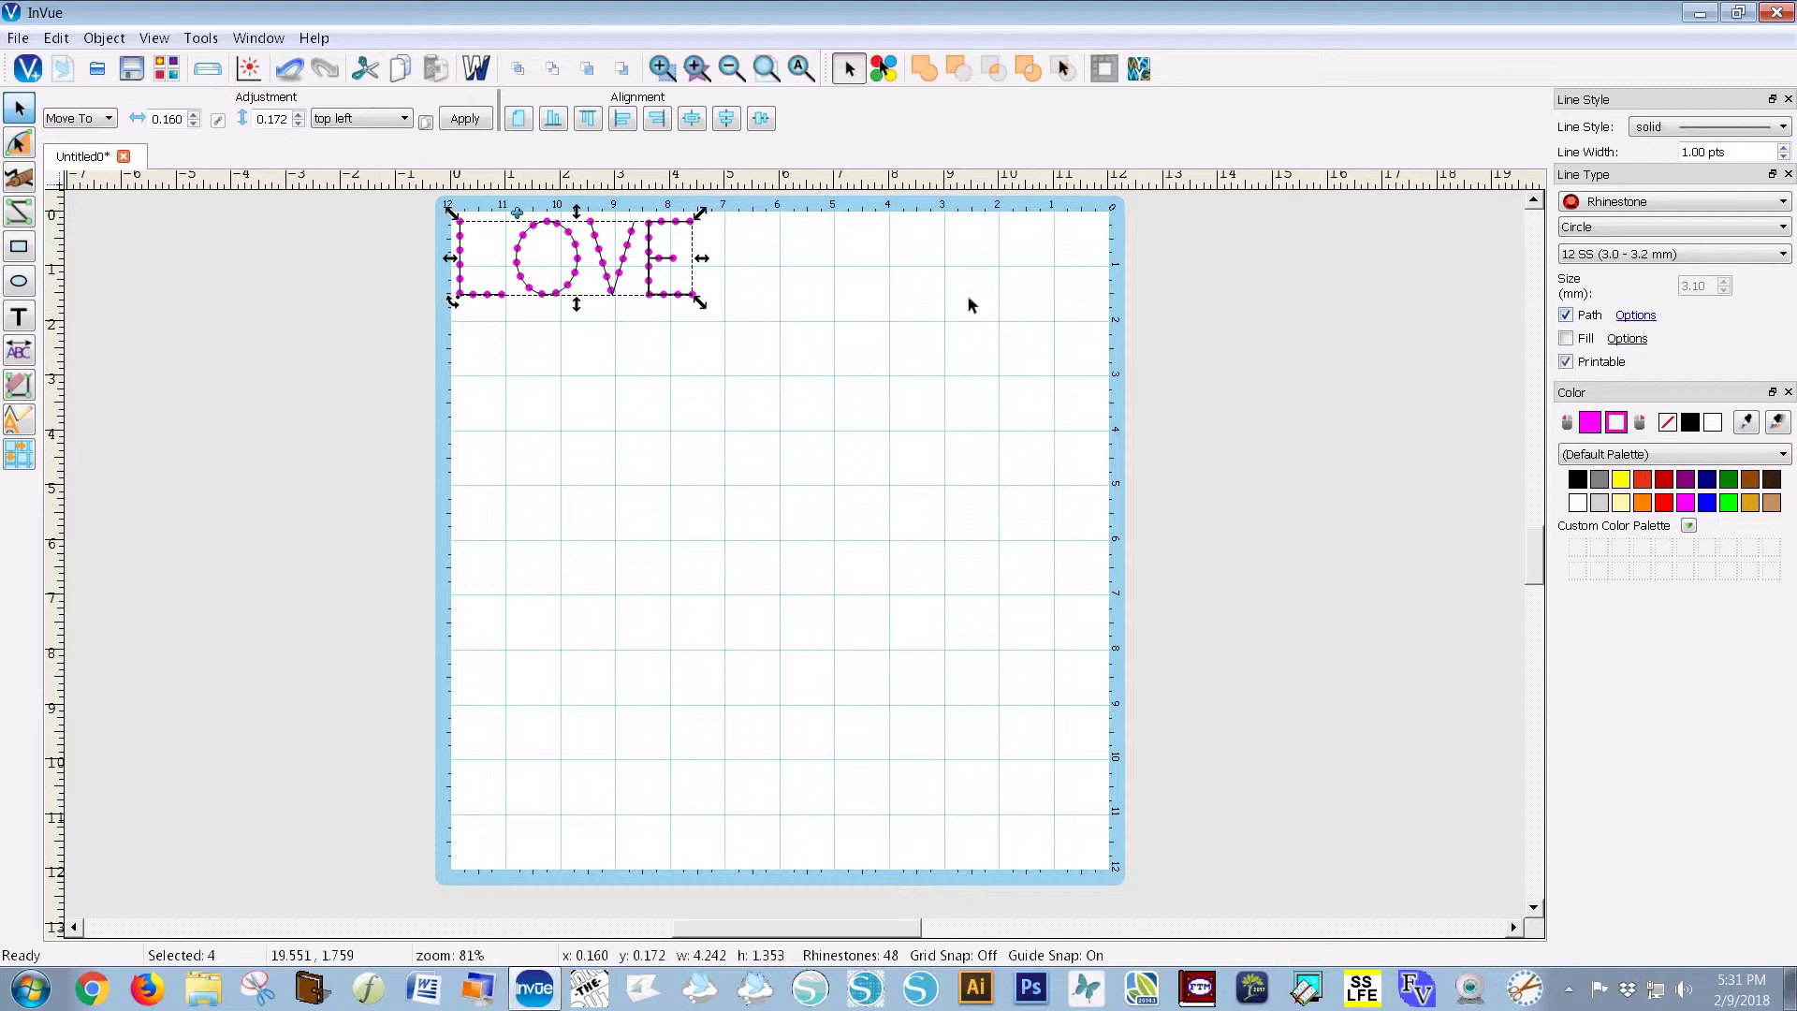
Step: Reduce the rhinestone path spacing on the LOVE letters to 0.06
left_click(1633, 316)
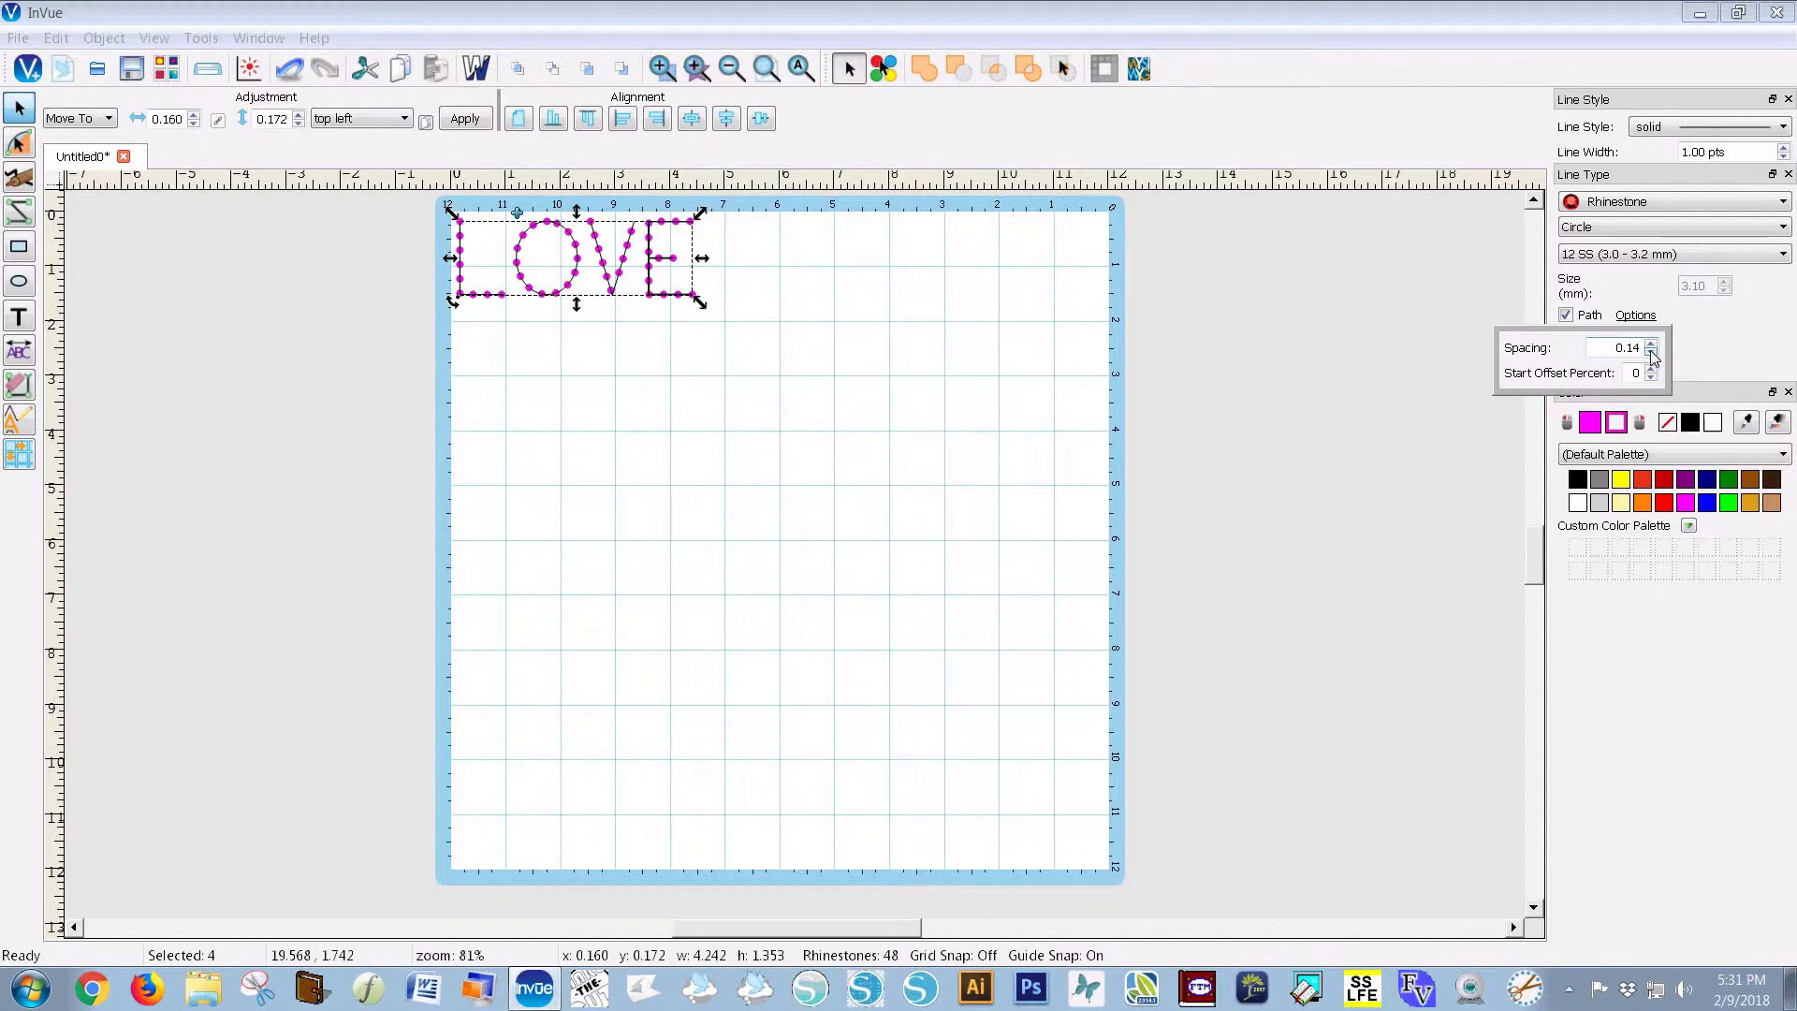
left_click(1652, 353)
left_click(1652, 352)
left_click(1652, 352)
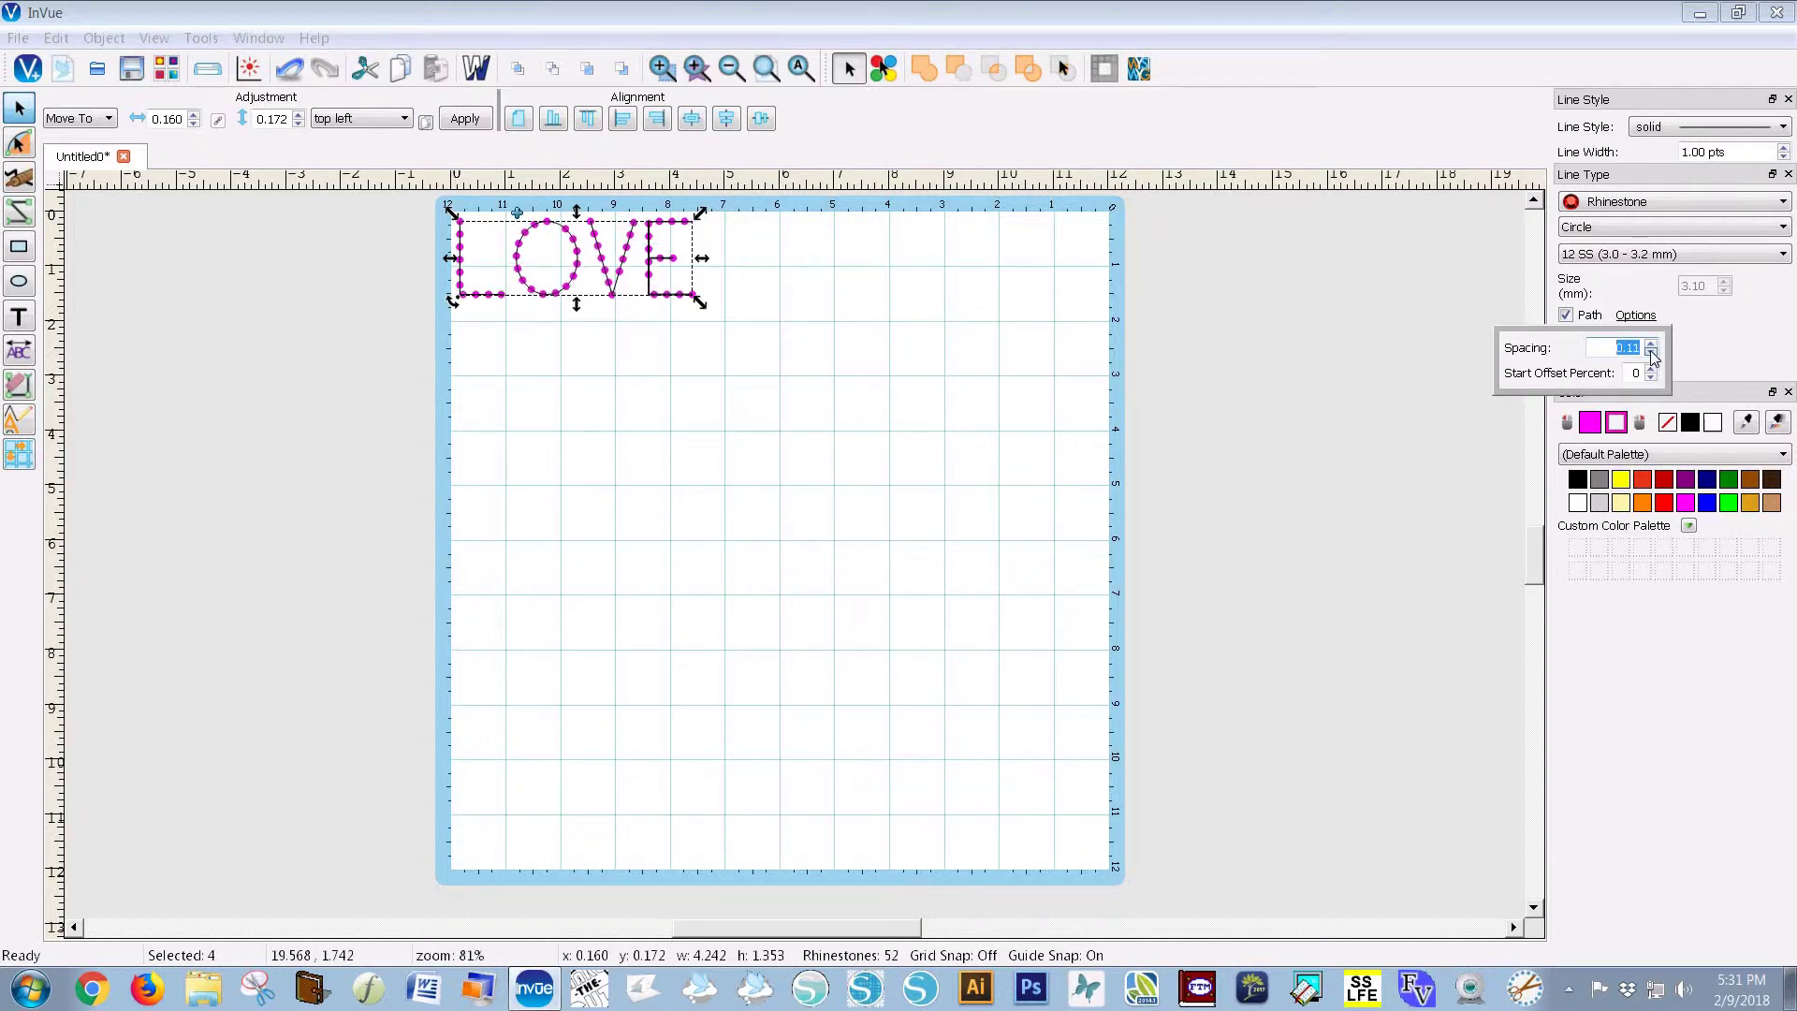
left_click(1652, 353)
left_click(1652, 353)
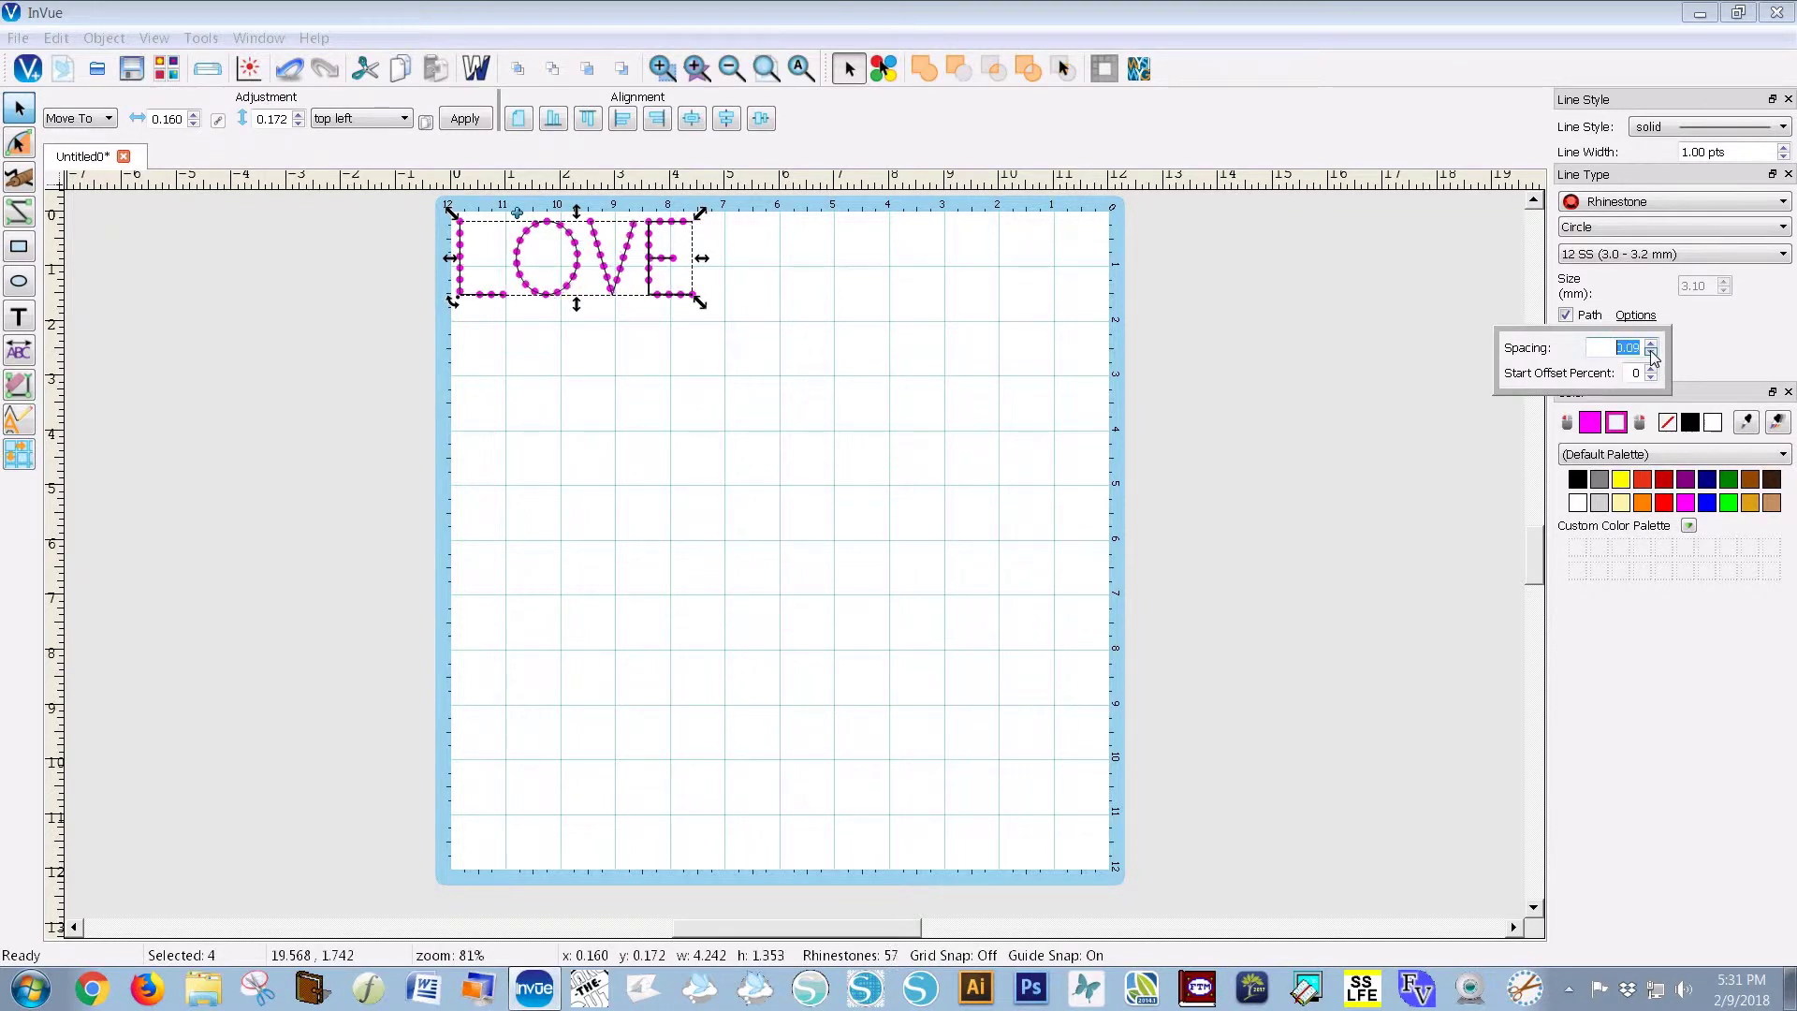
left_click(1652, 353)
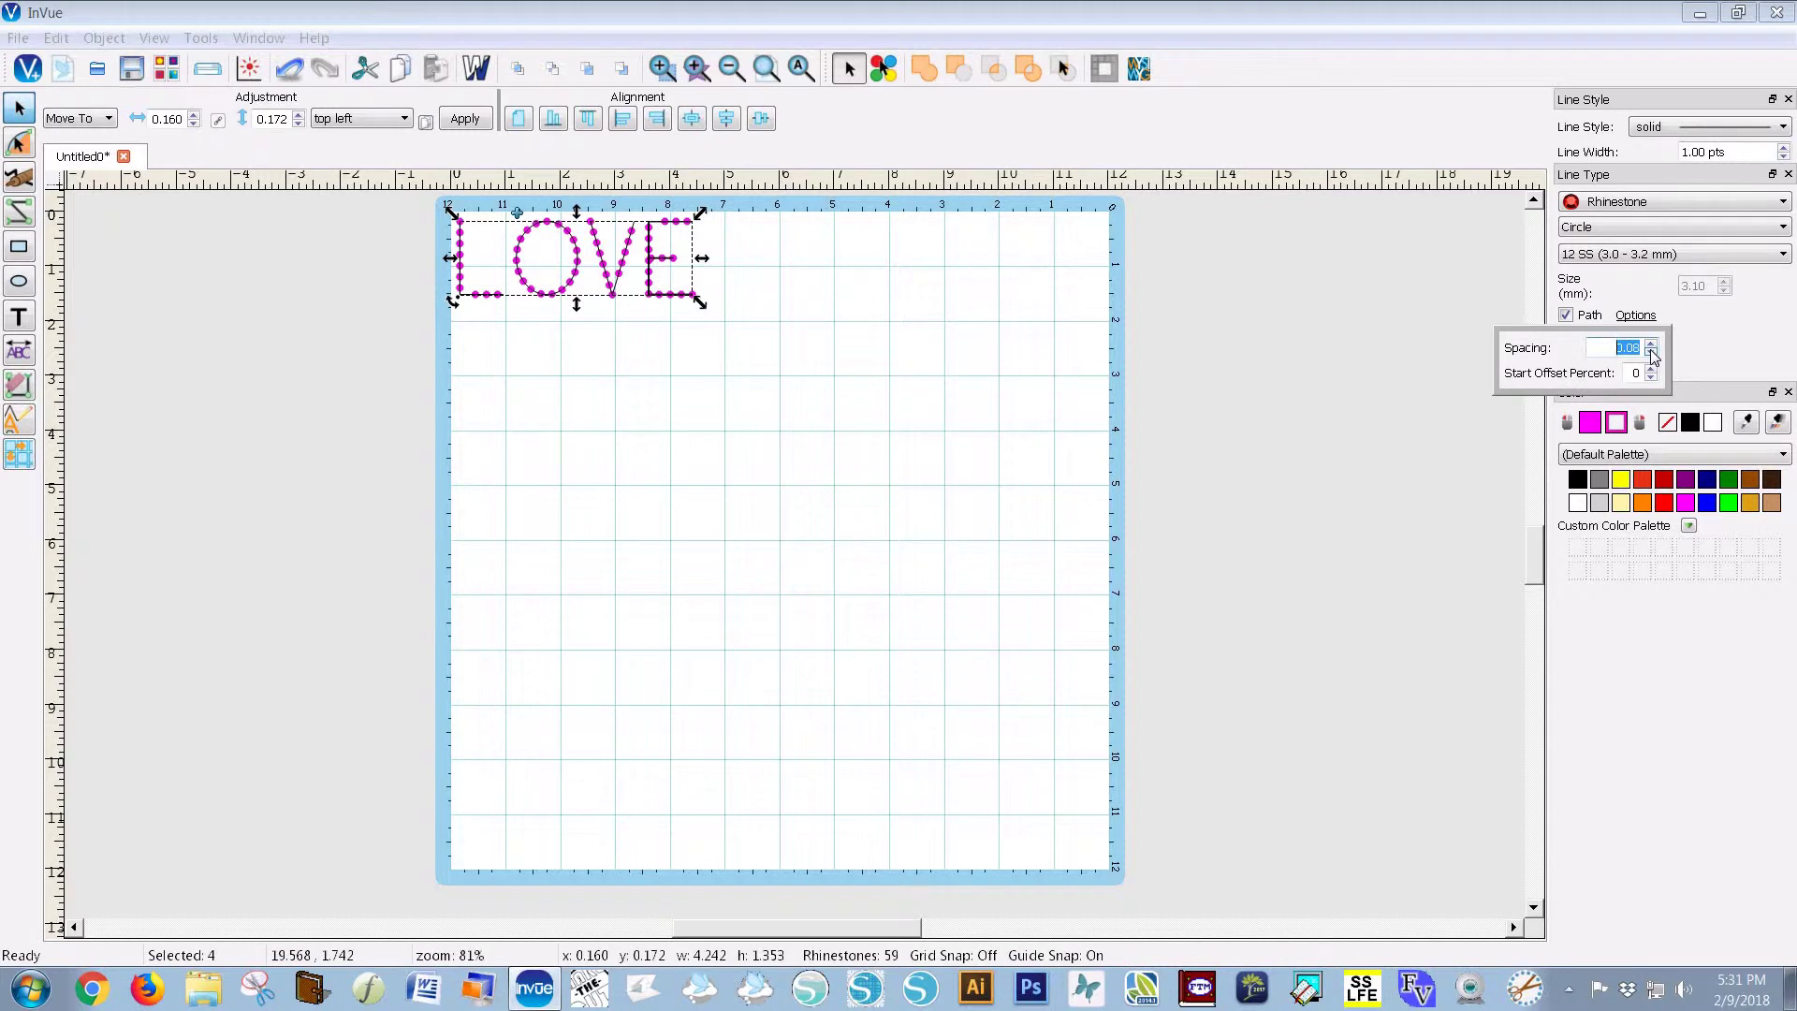
left_click(1651, 352)
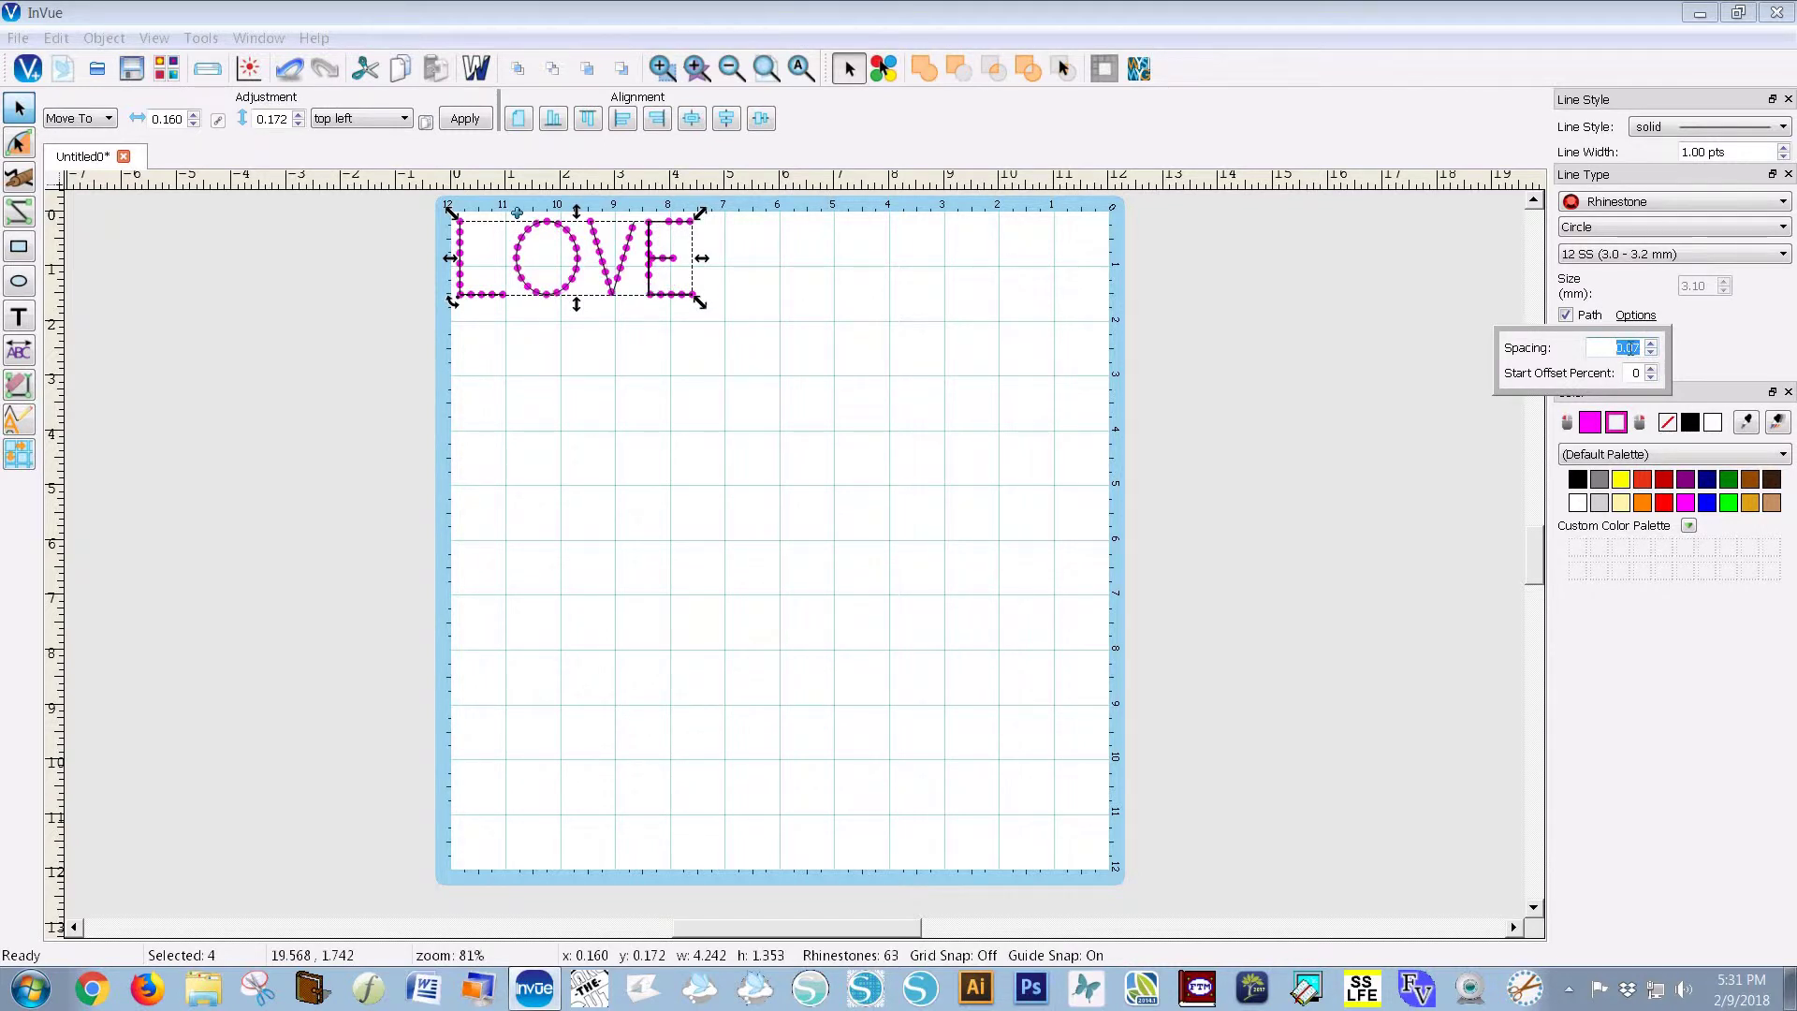
left_click(1652, 353)
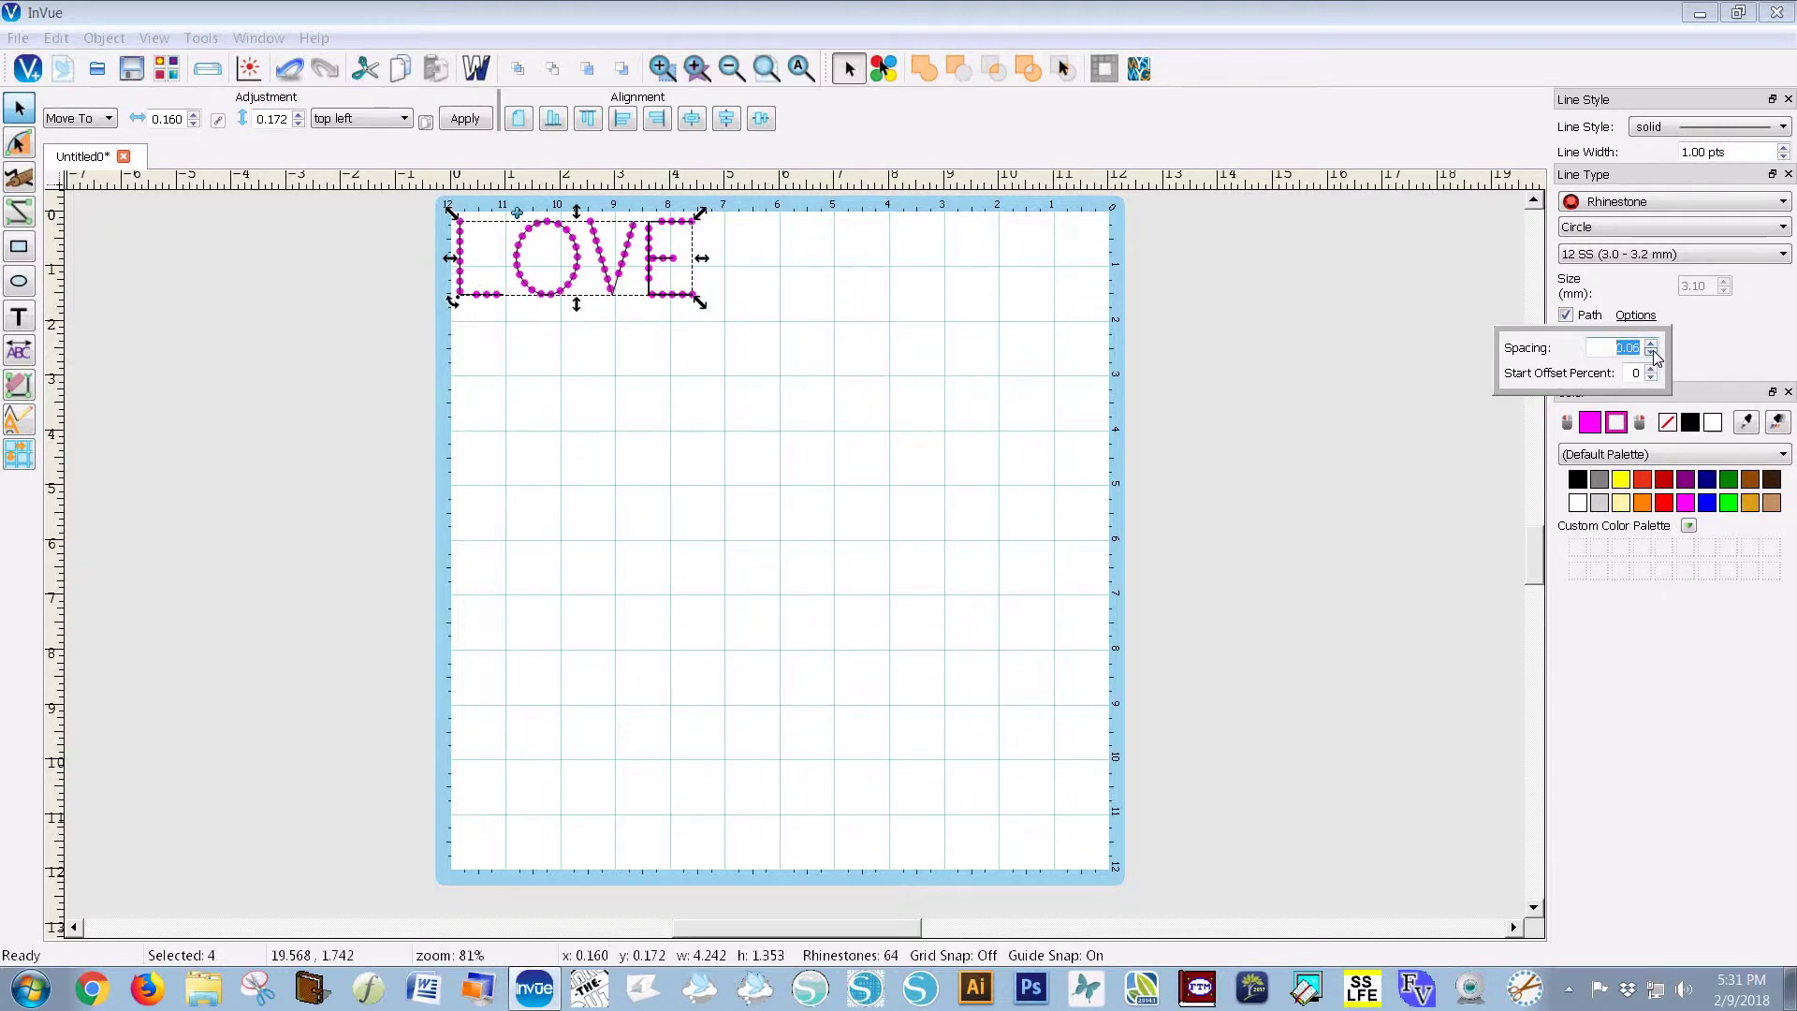
Step: Try tighter rhinestone path spacing by lowering it stepwise to 0.01
left_click(1652, 350)
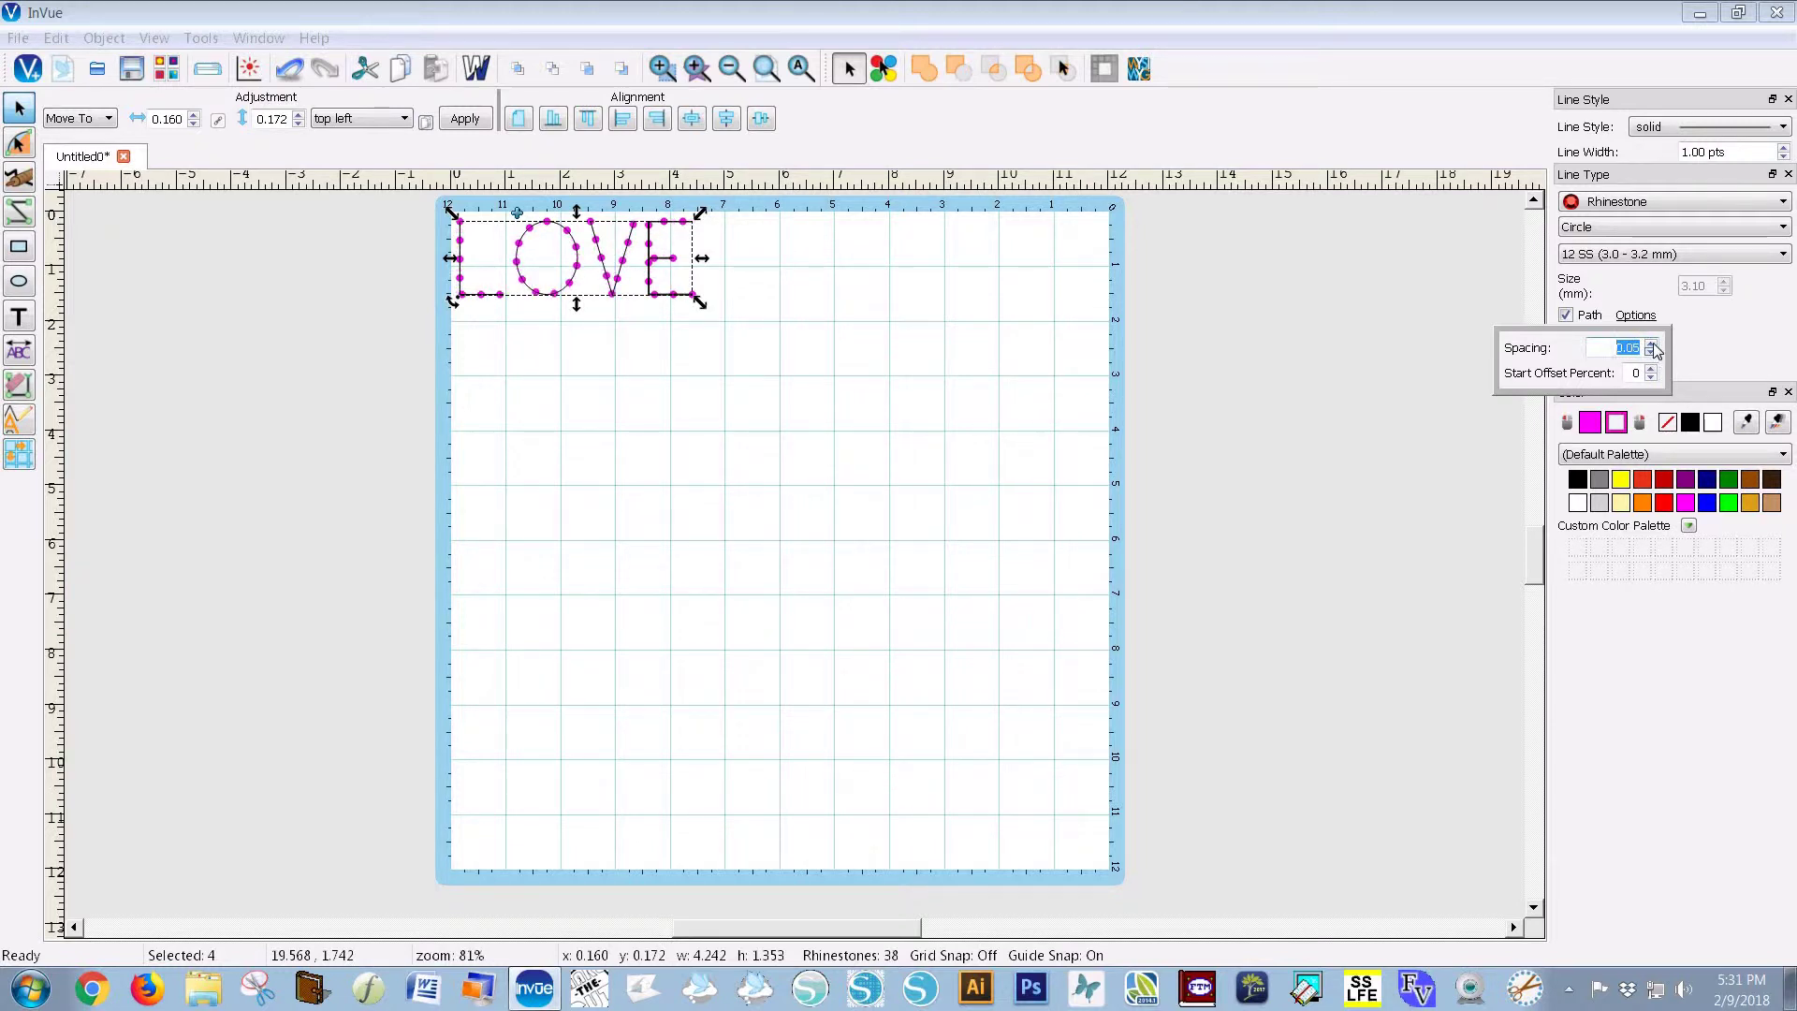
left_click(1653, 354)
left_click(1653, 354)
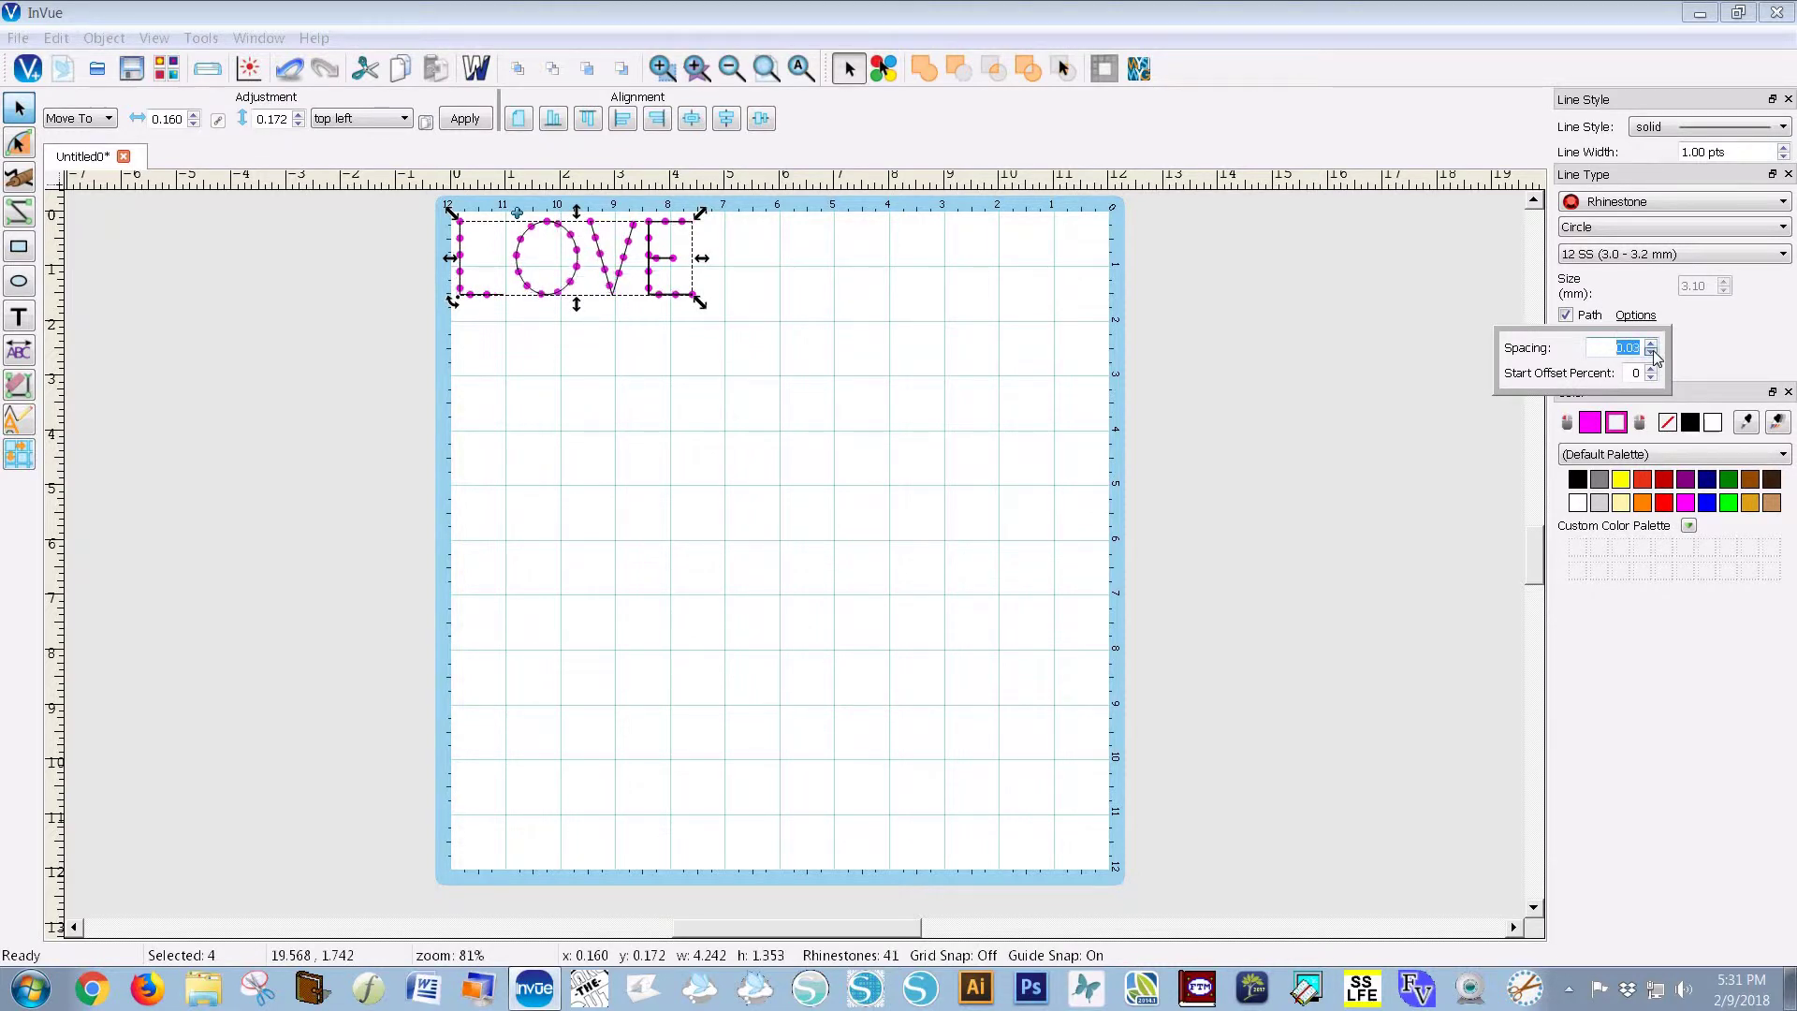
left_click(1653, 354)
left_click(1653, 354)
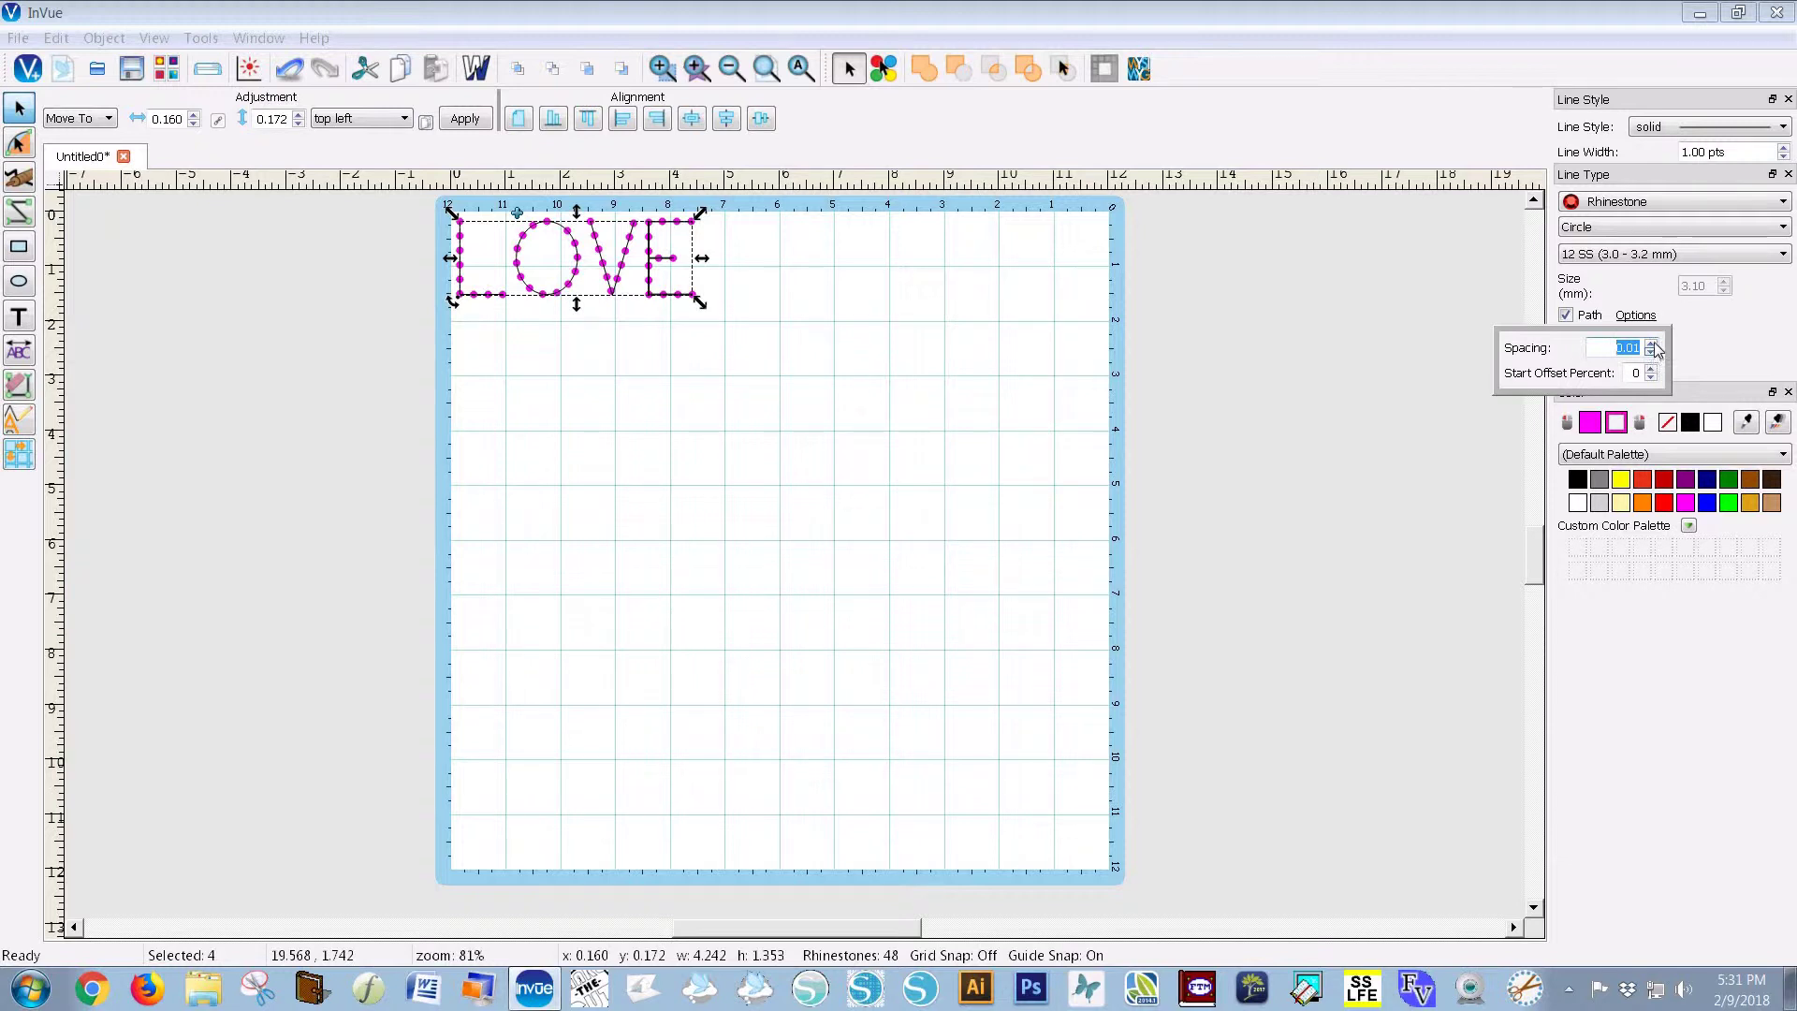
Step: Raise the rhinestone path spacing stepwise back to 0.06
left_click(1652, 344)
left_click(1652, 343)
left_click(1652, 344)
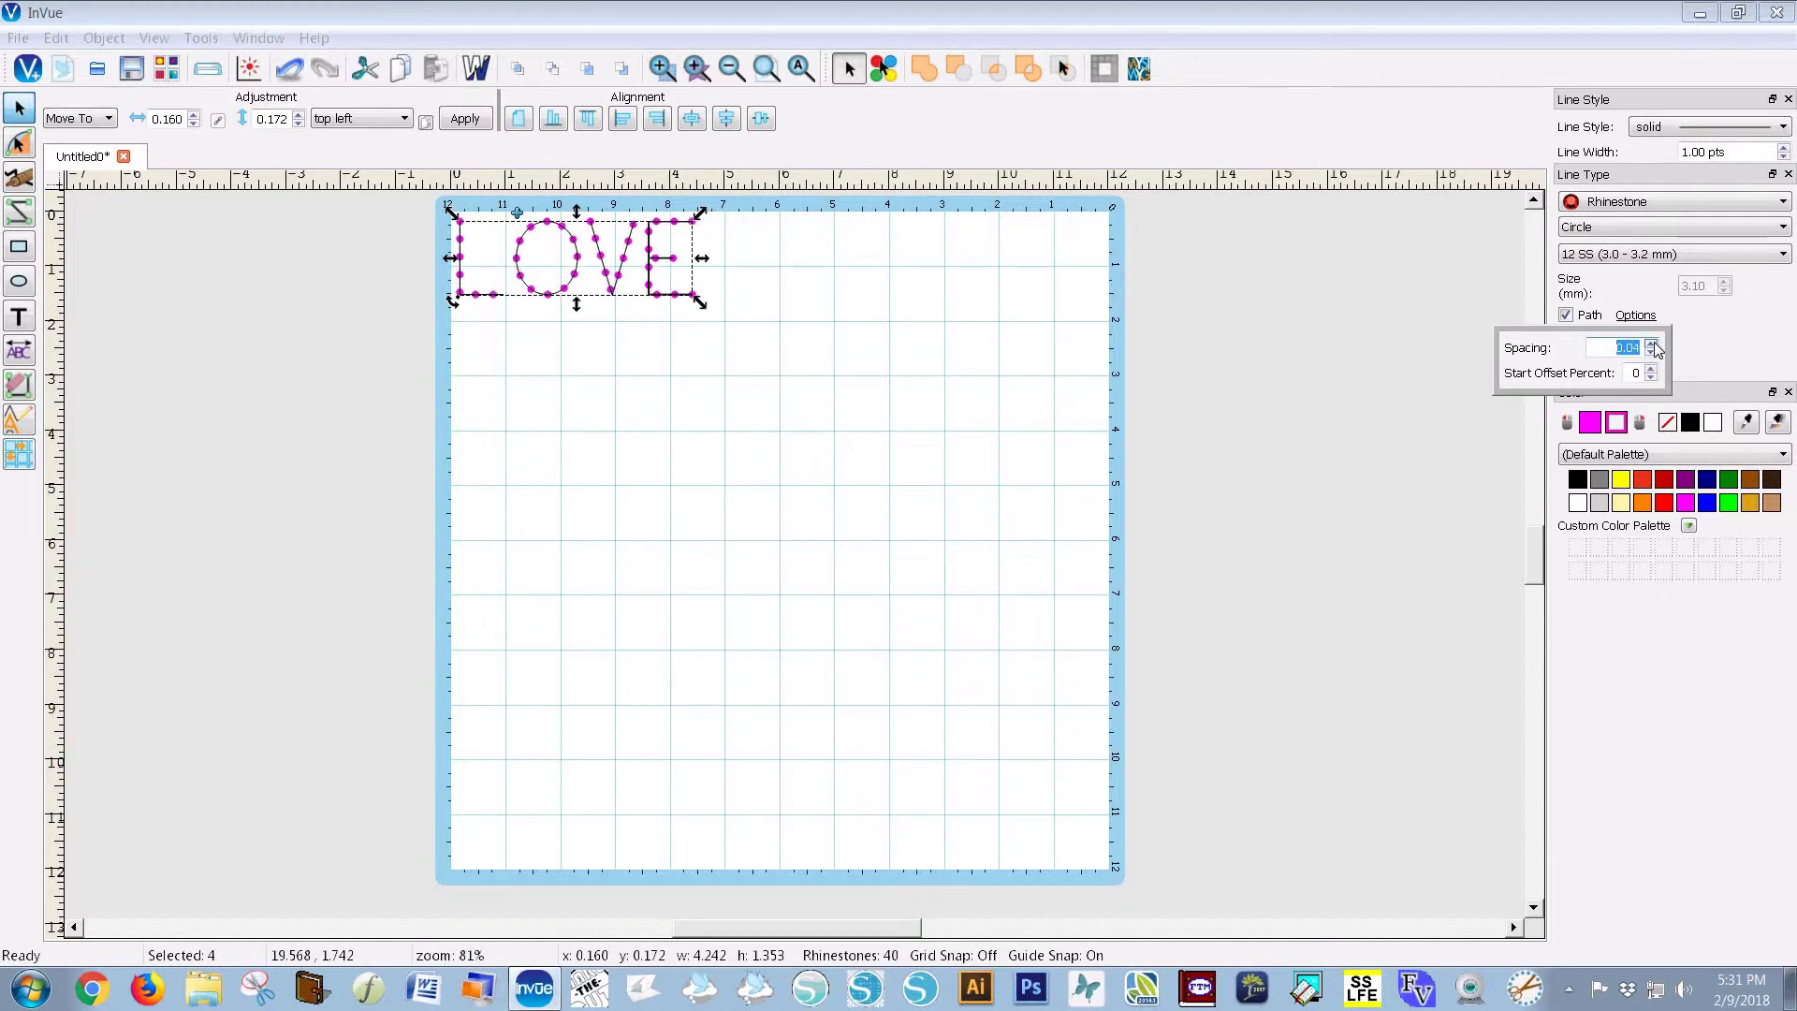
left_click(1653, 344)
left_click(1653, 349)
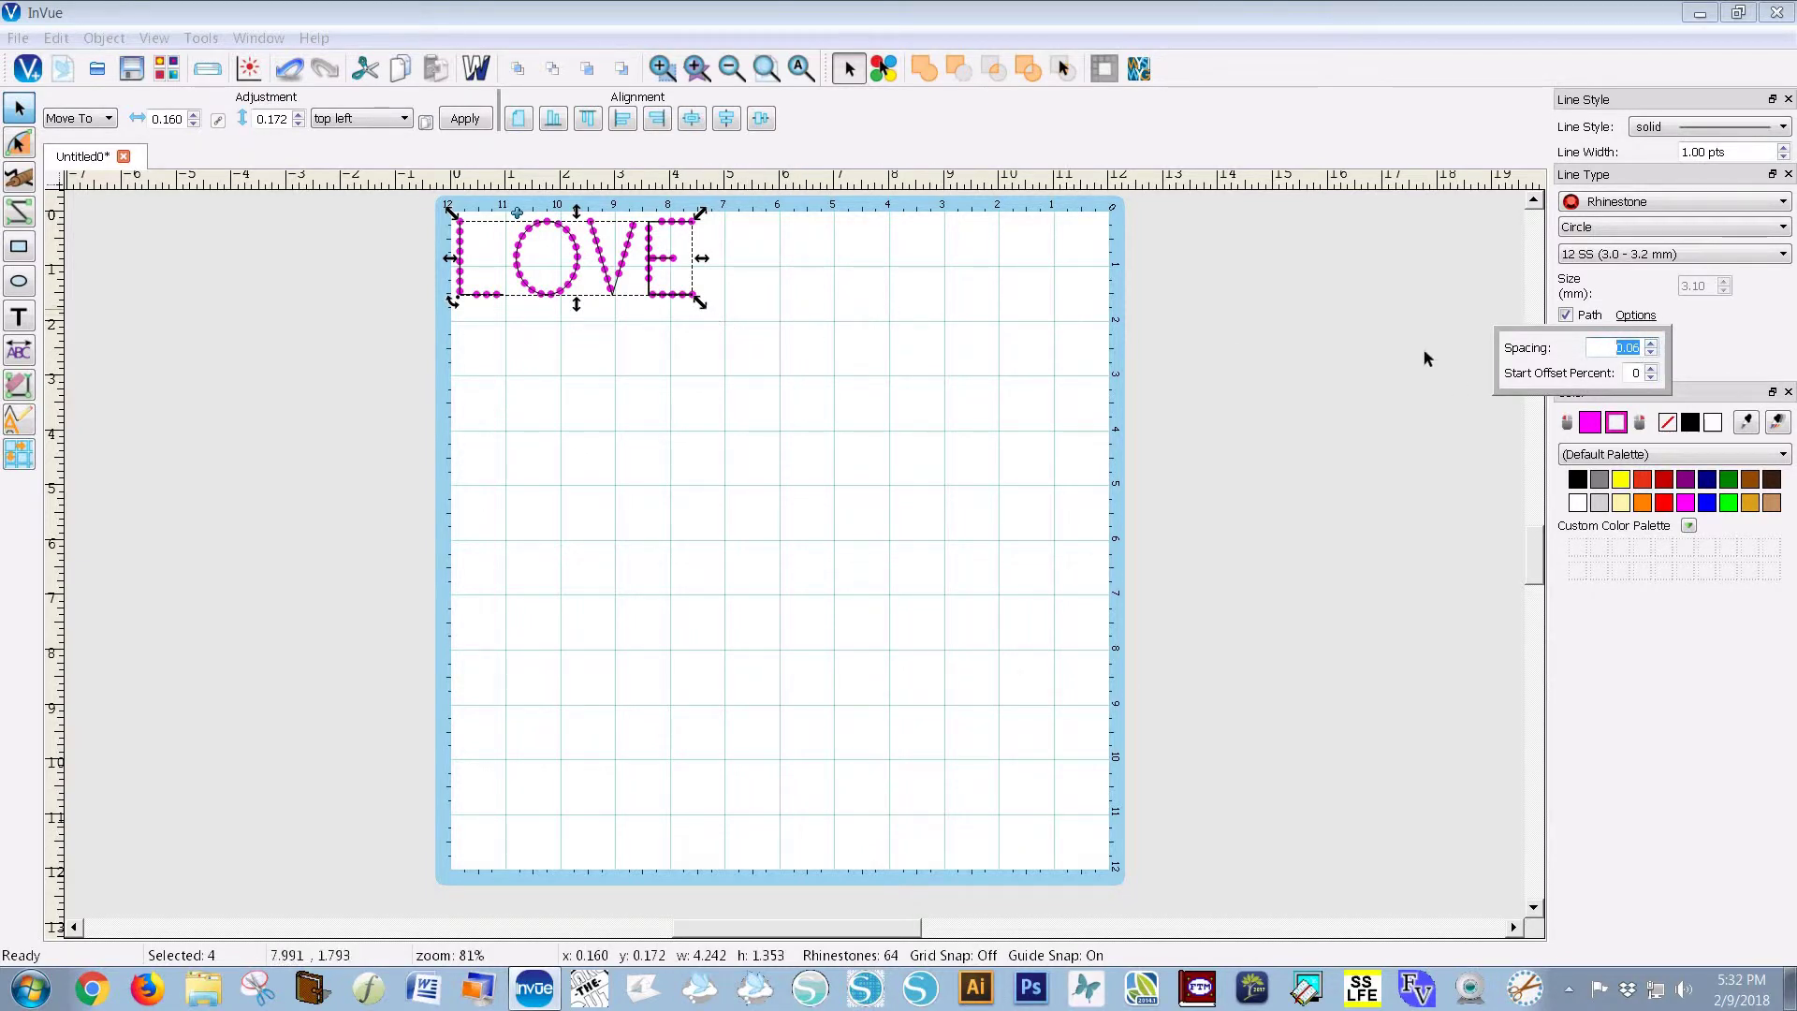
Step: Try a rhinestone path spacing of 0.08, and return the spacing to 0.06
left_click(1651, 343)
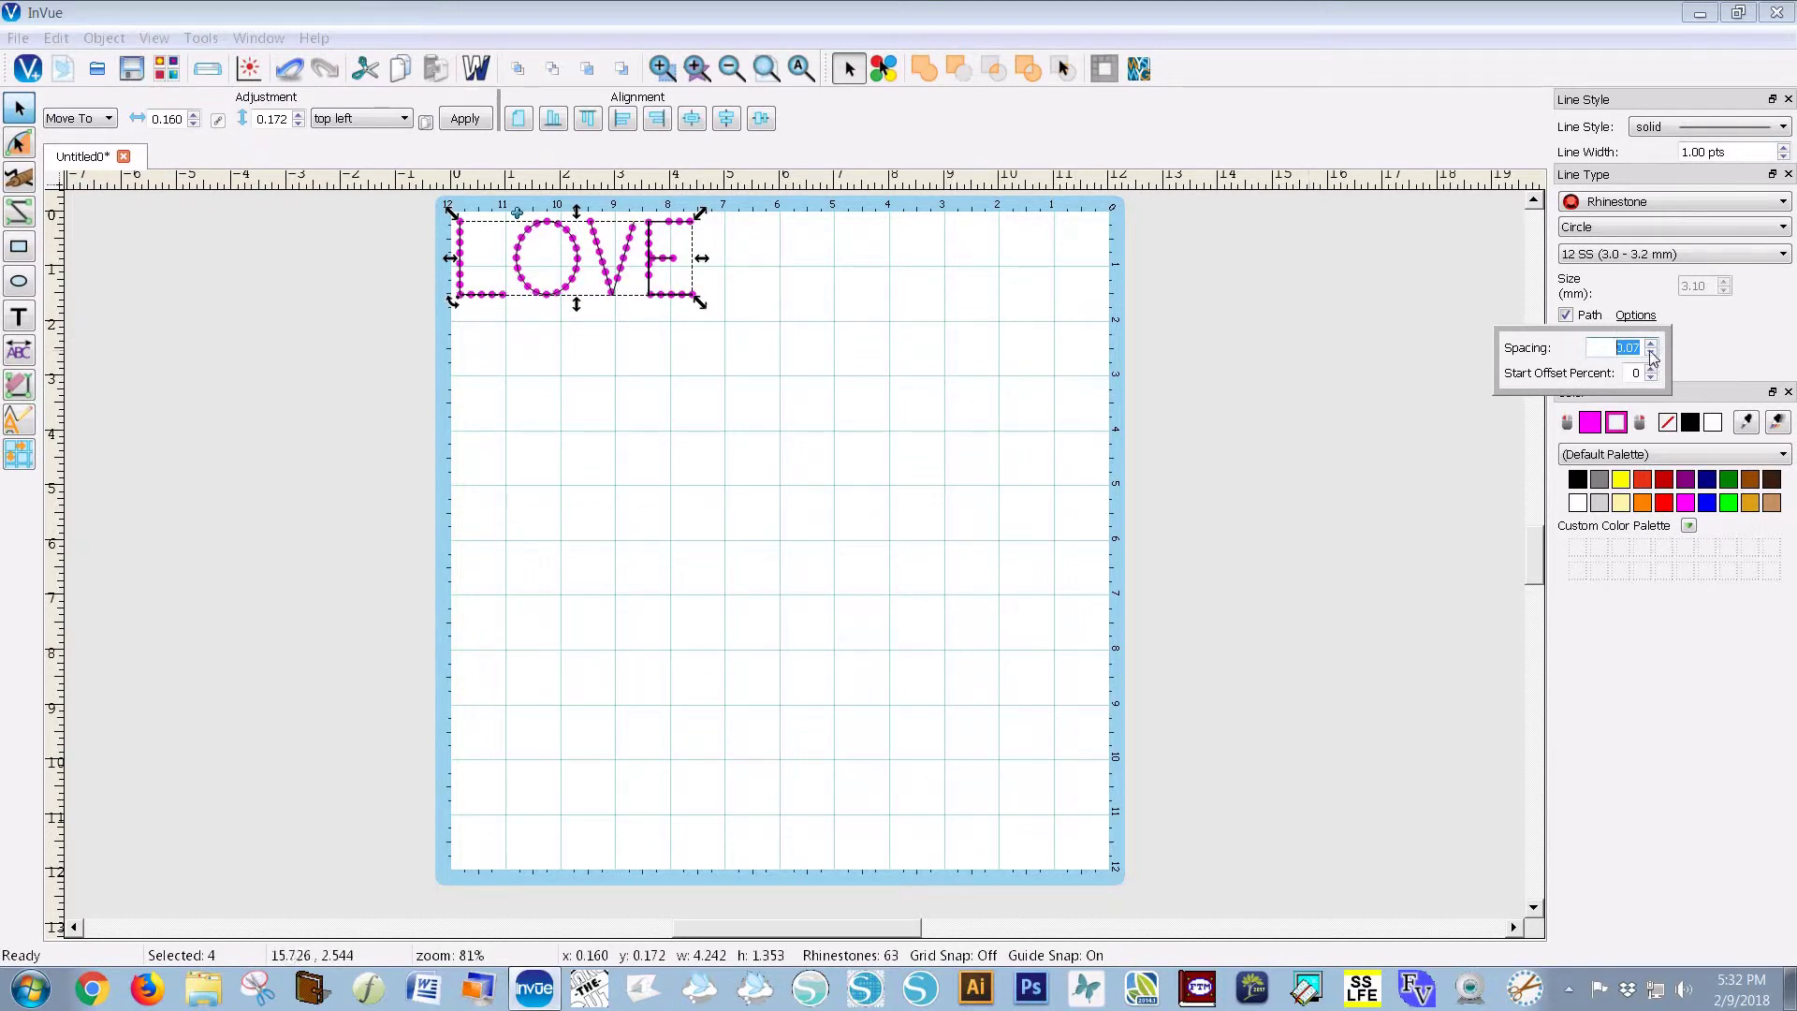
left_click(1652, 344)
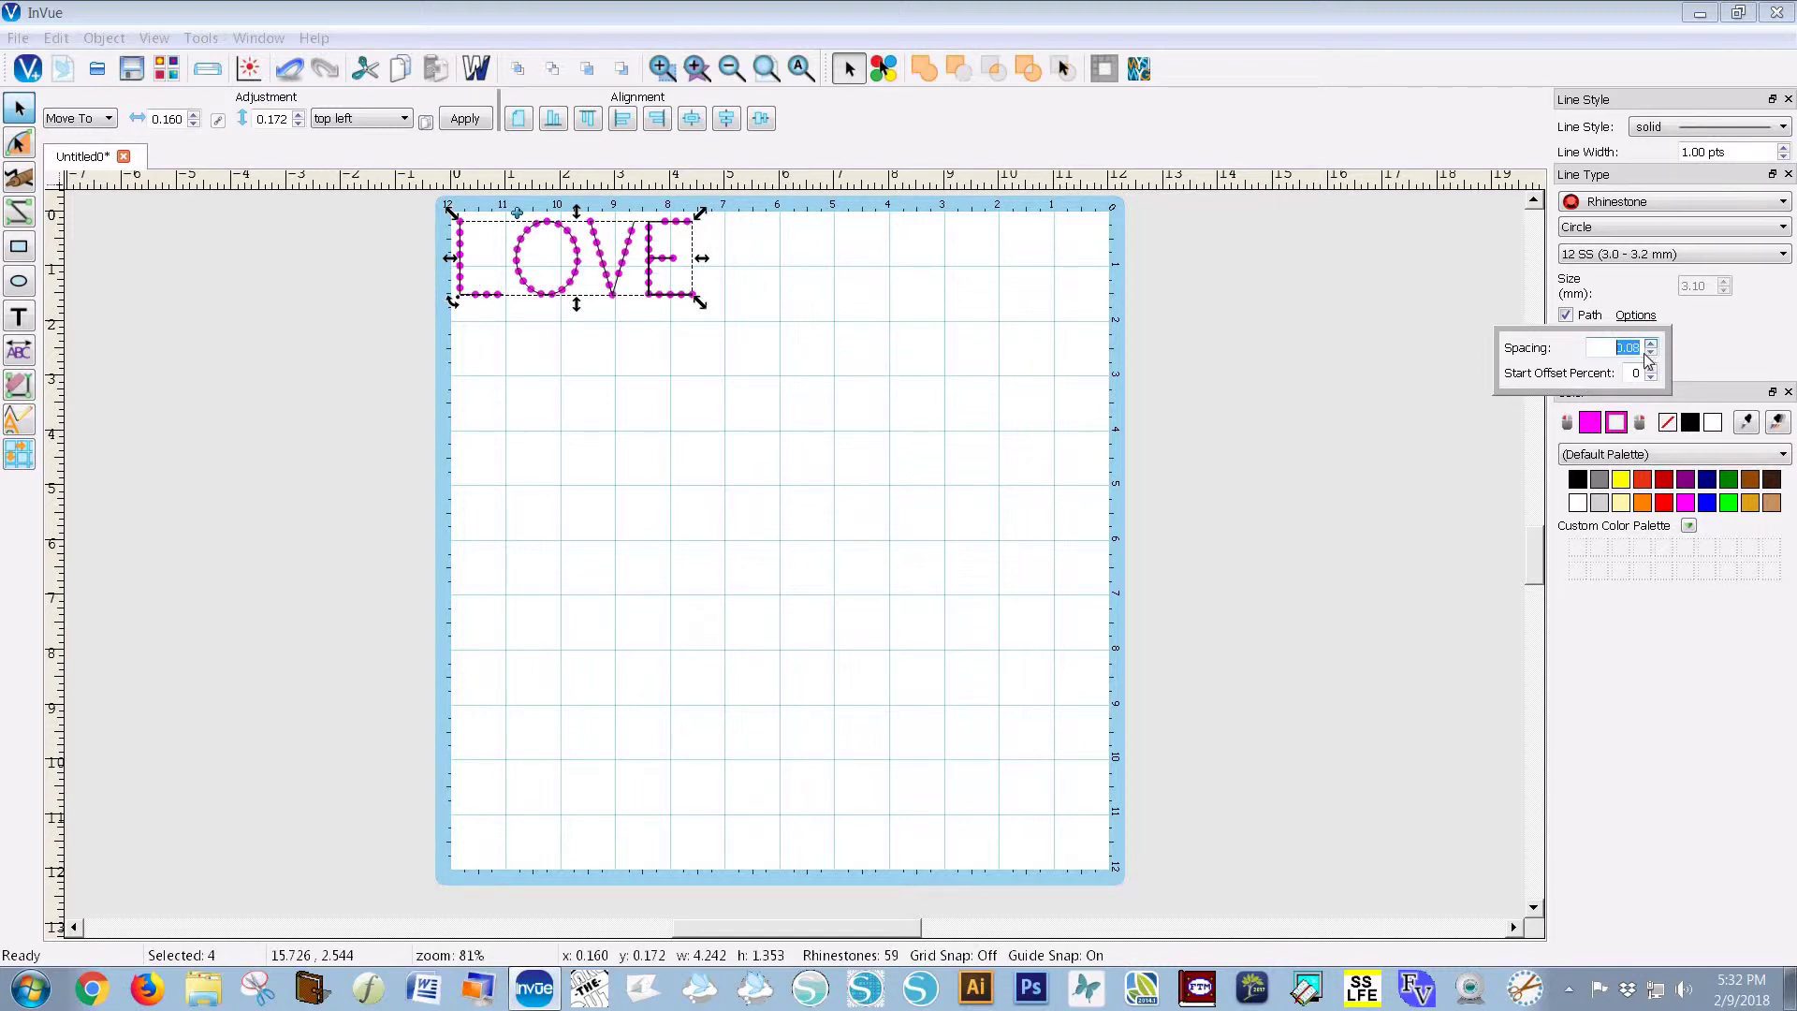
left_click(1651, 354)
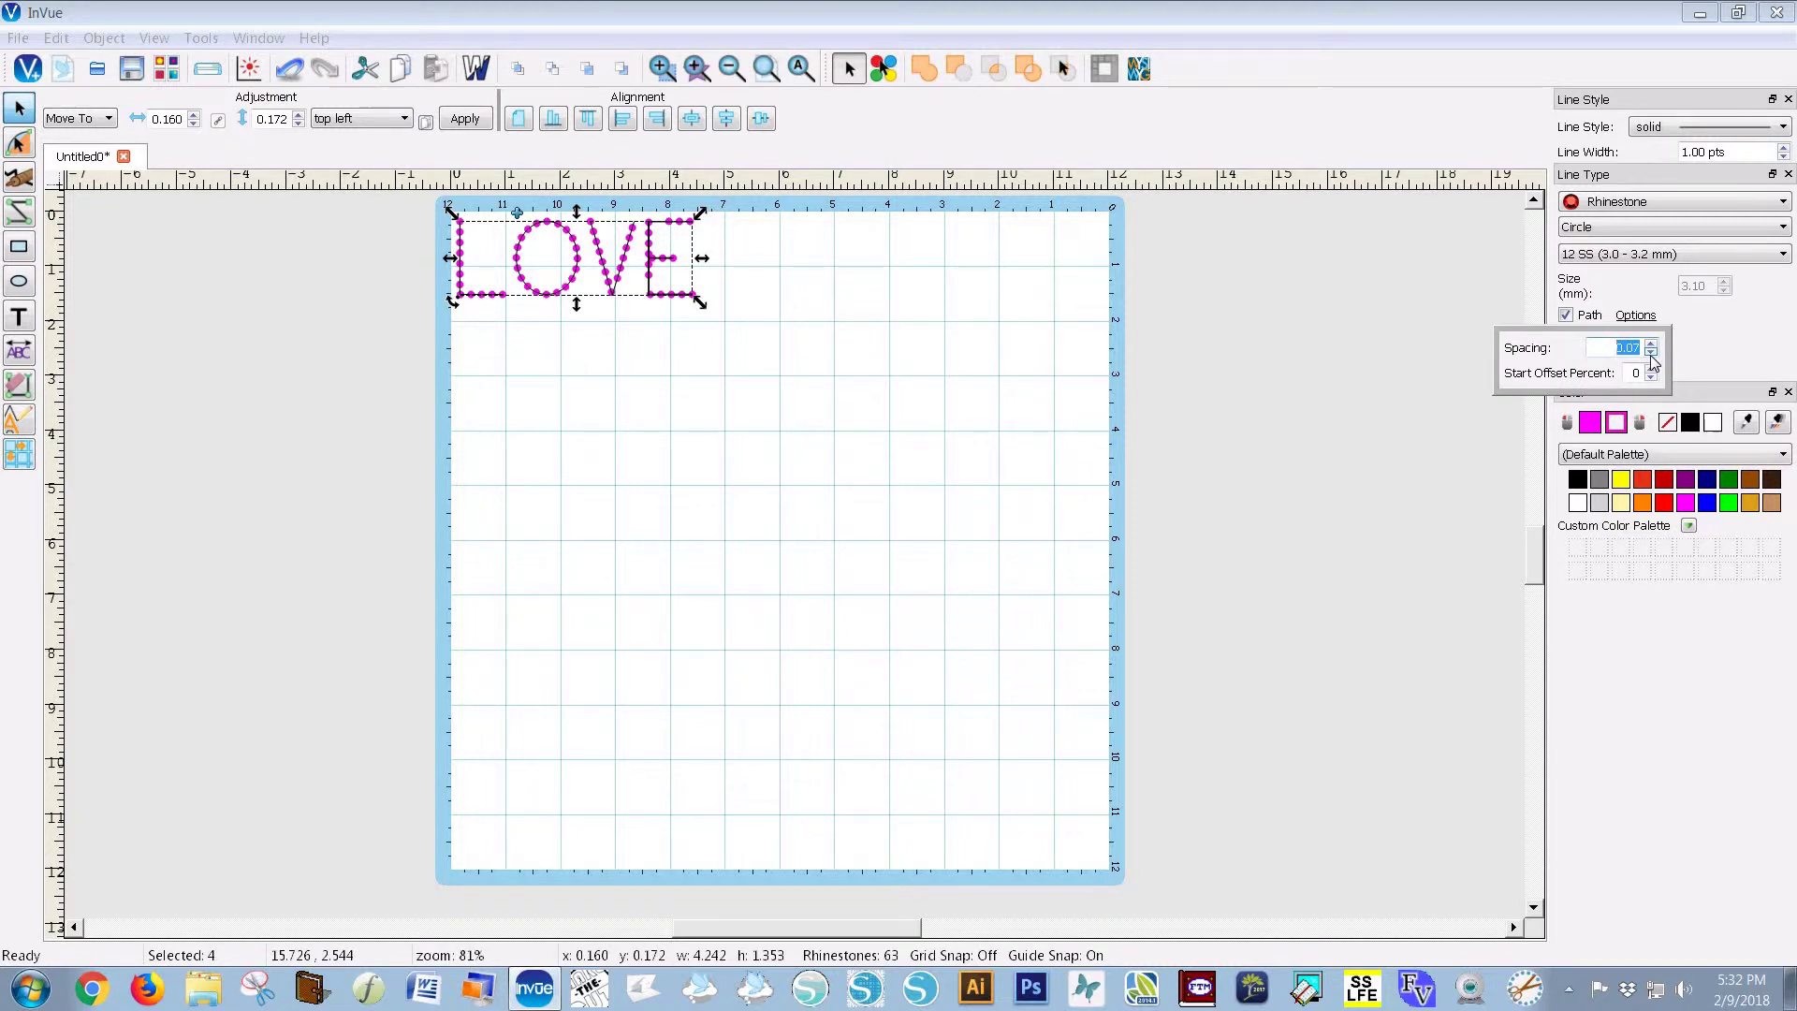
left_click(1652, 355)
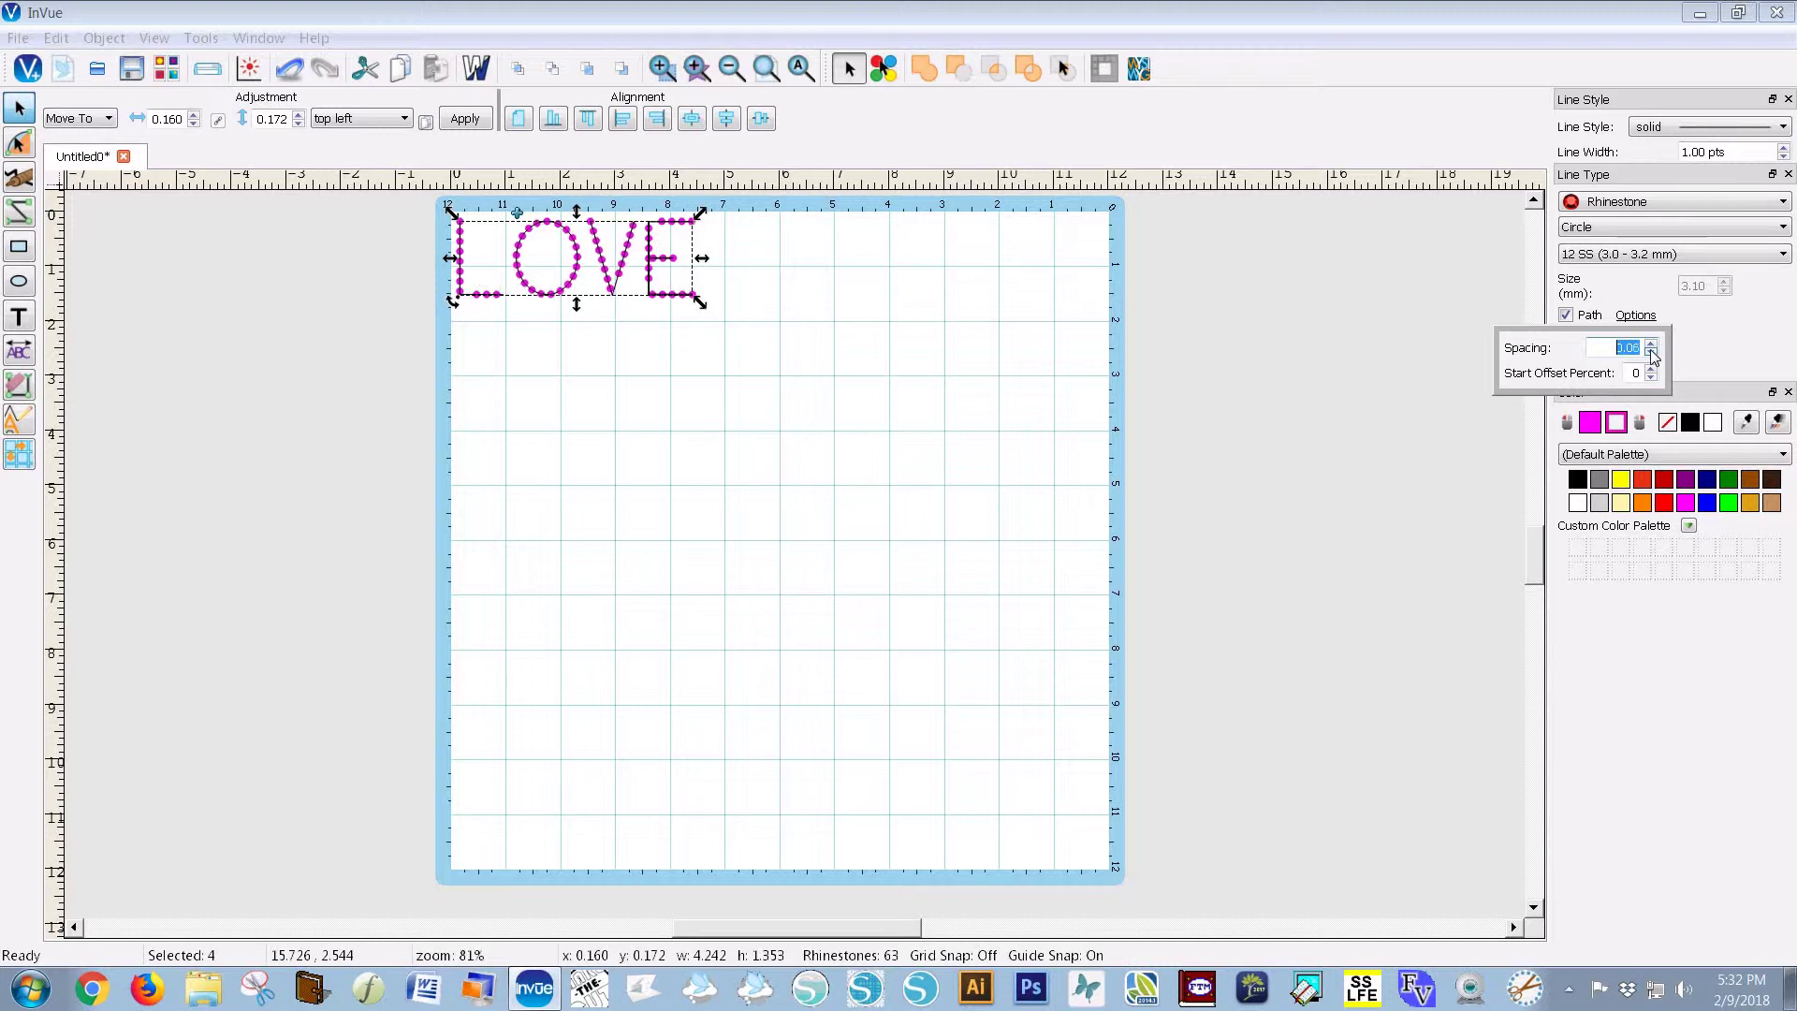
Step: Lower the rhinestone path spacing on the LOVE letters stepwise to 0.01 again
left_click(1652, 356)
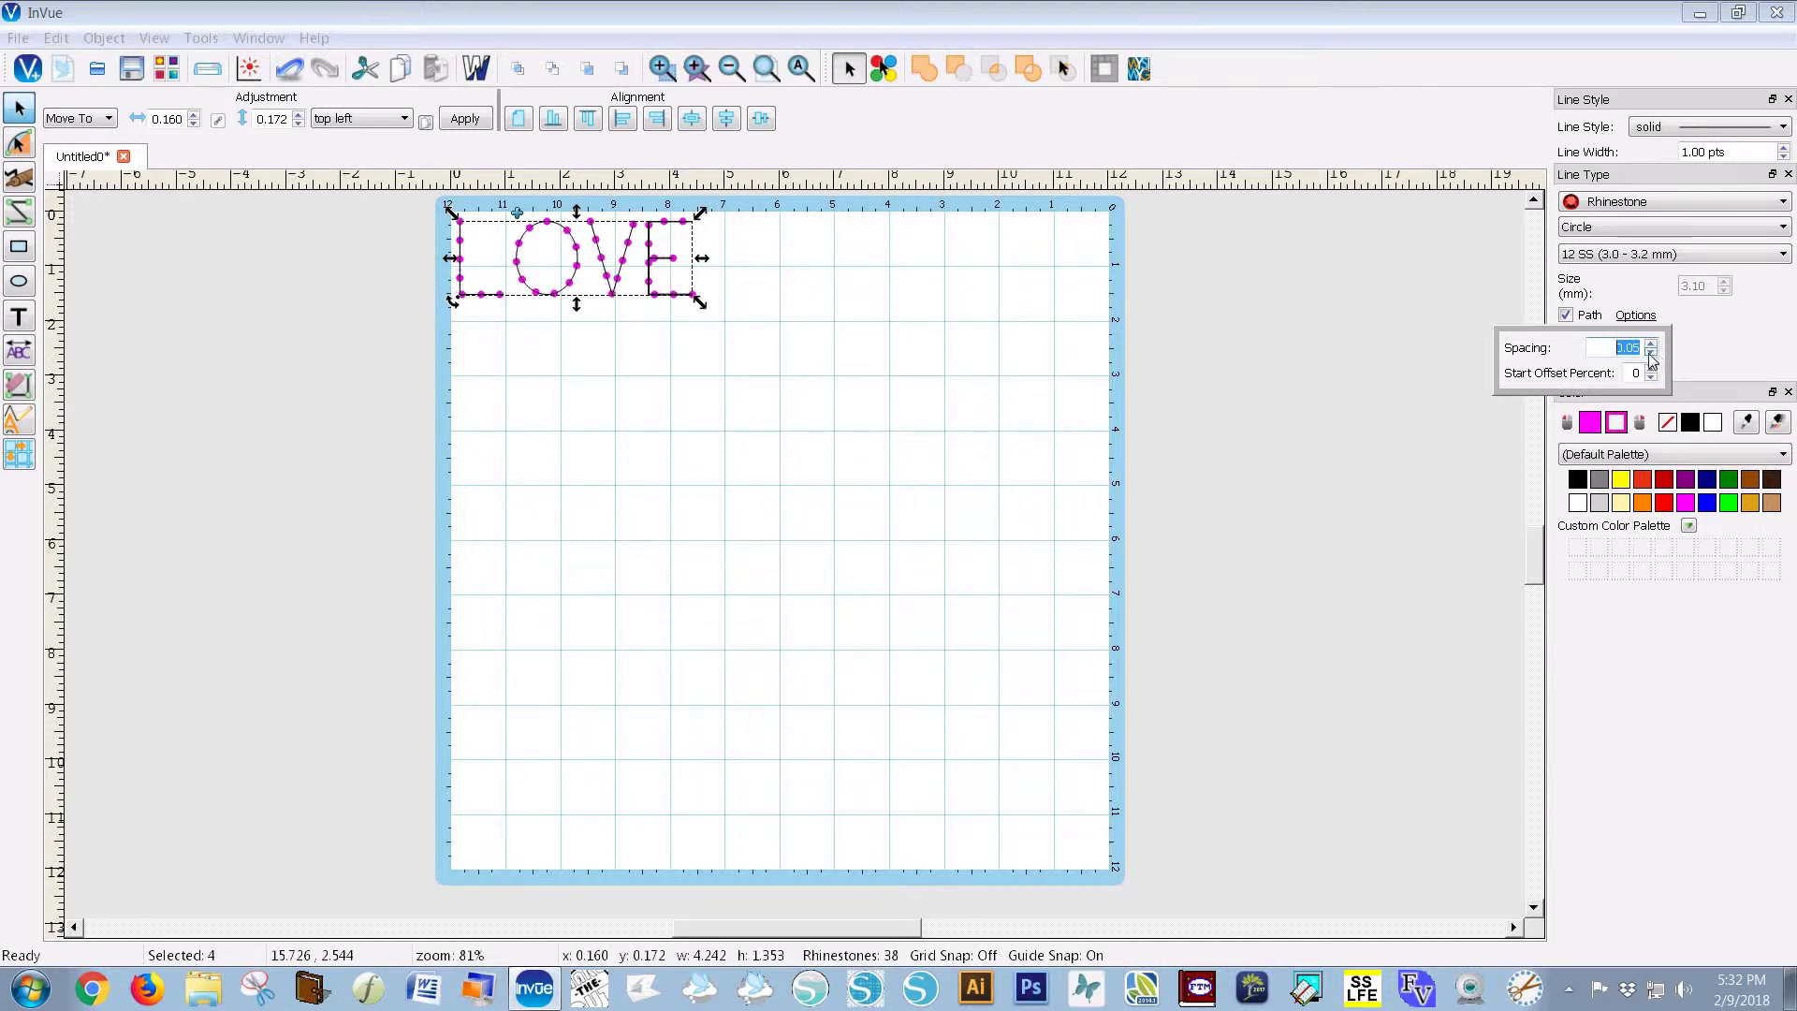
left_click(1651, 356)
left_click(1651, 356)
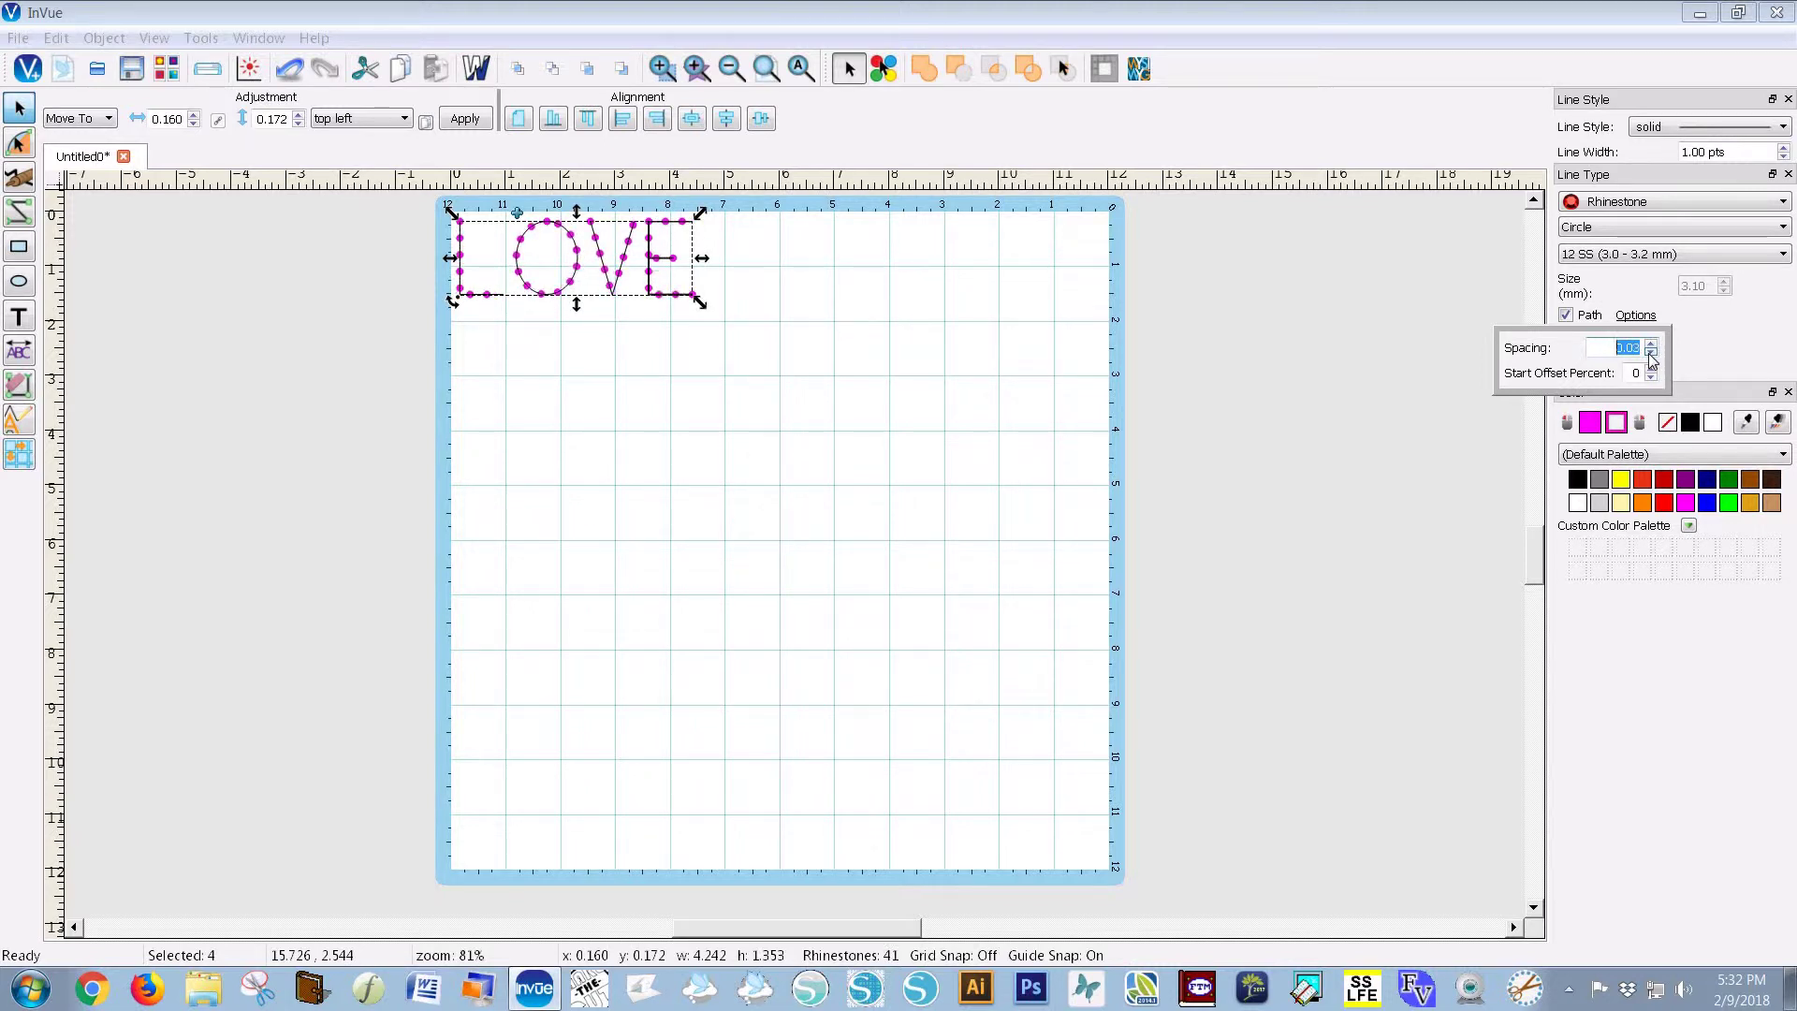
left_click(1651, 356)
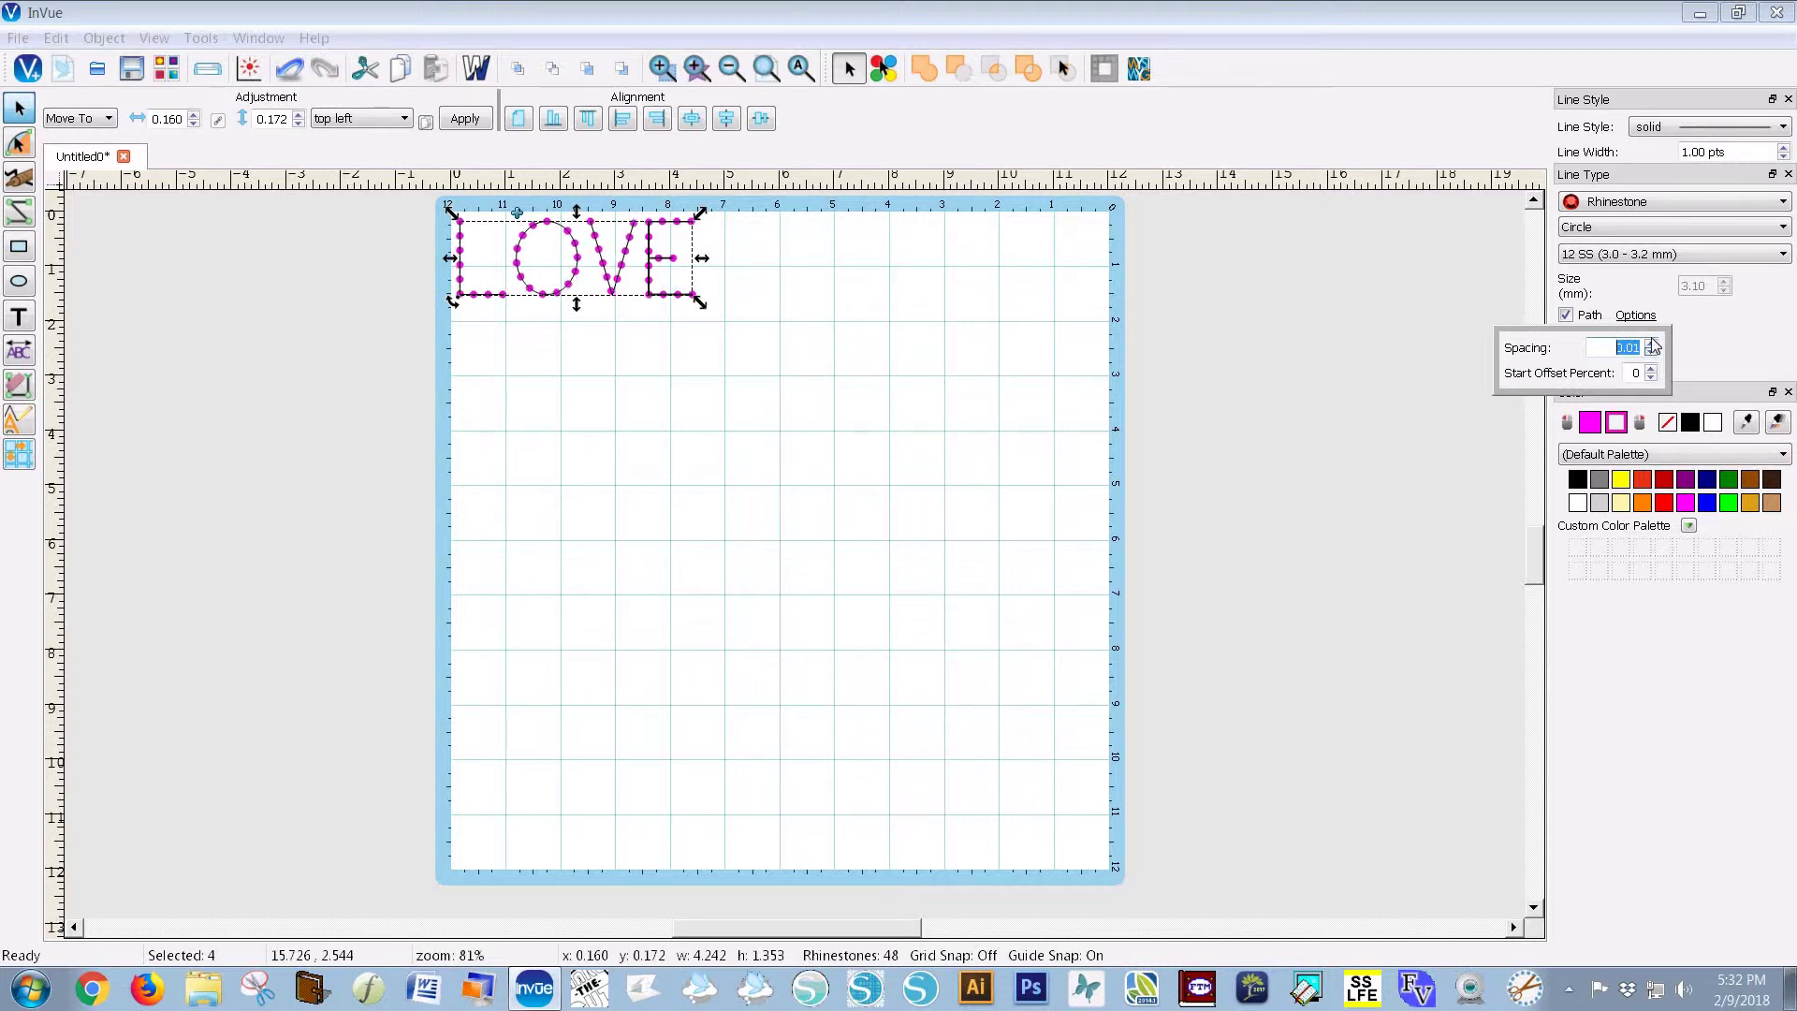
Step: Raise the rhinestone path spacing on the LOVE letters stepwise to 0.07 and deselect them
left_click(1649, 342)
left_click(1649, 343)
left_click(1649, 342)
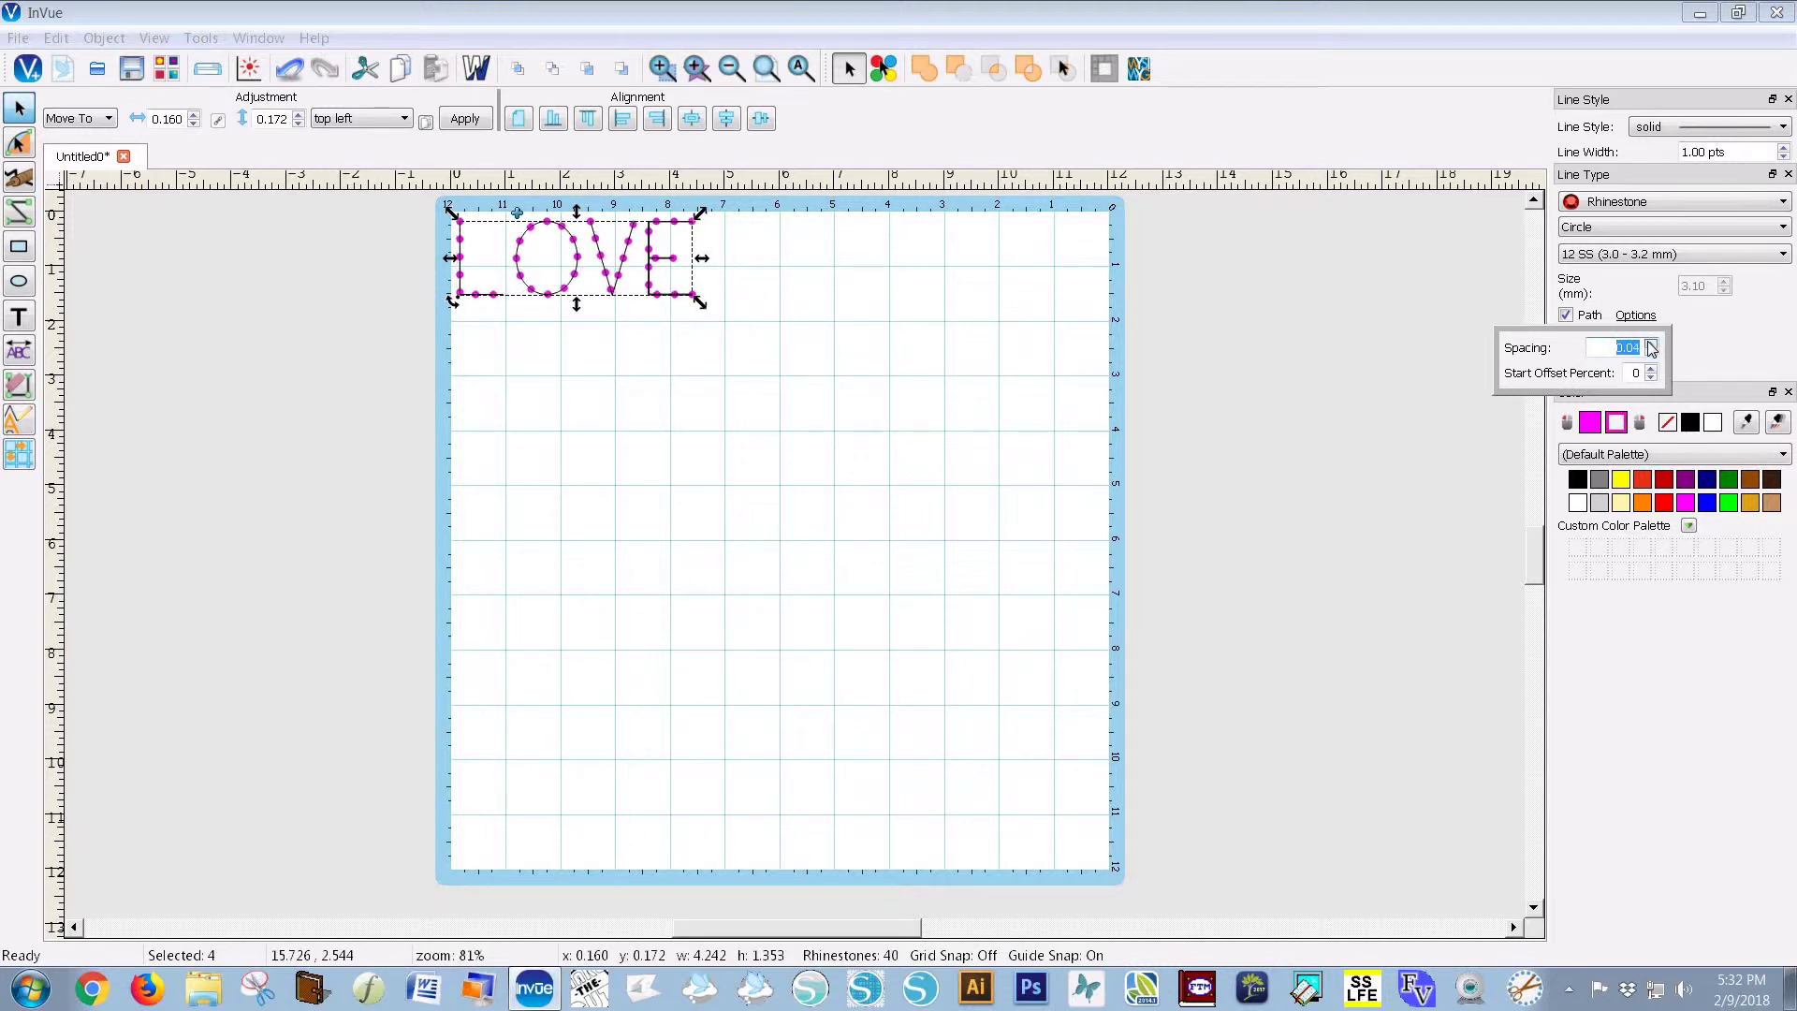
left_click(1649, 343)
left_click(1649, 343)
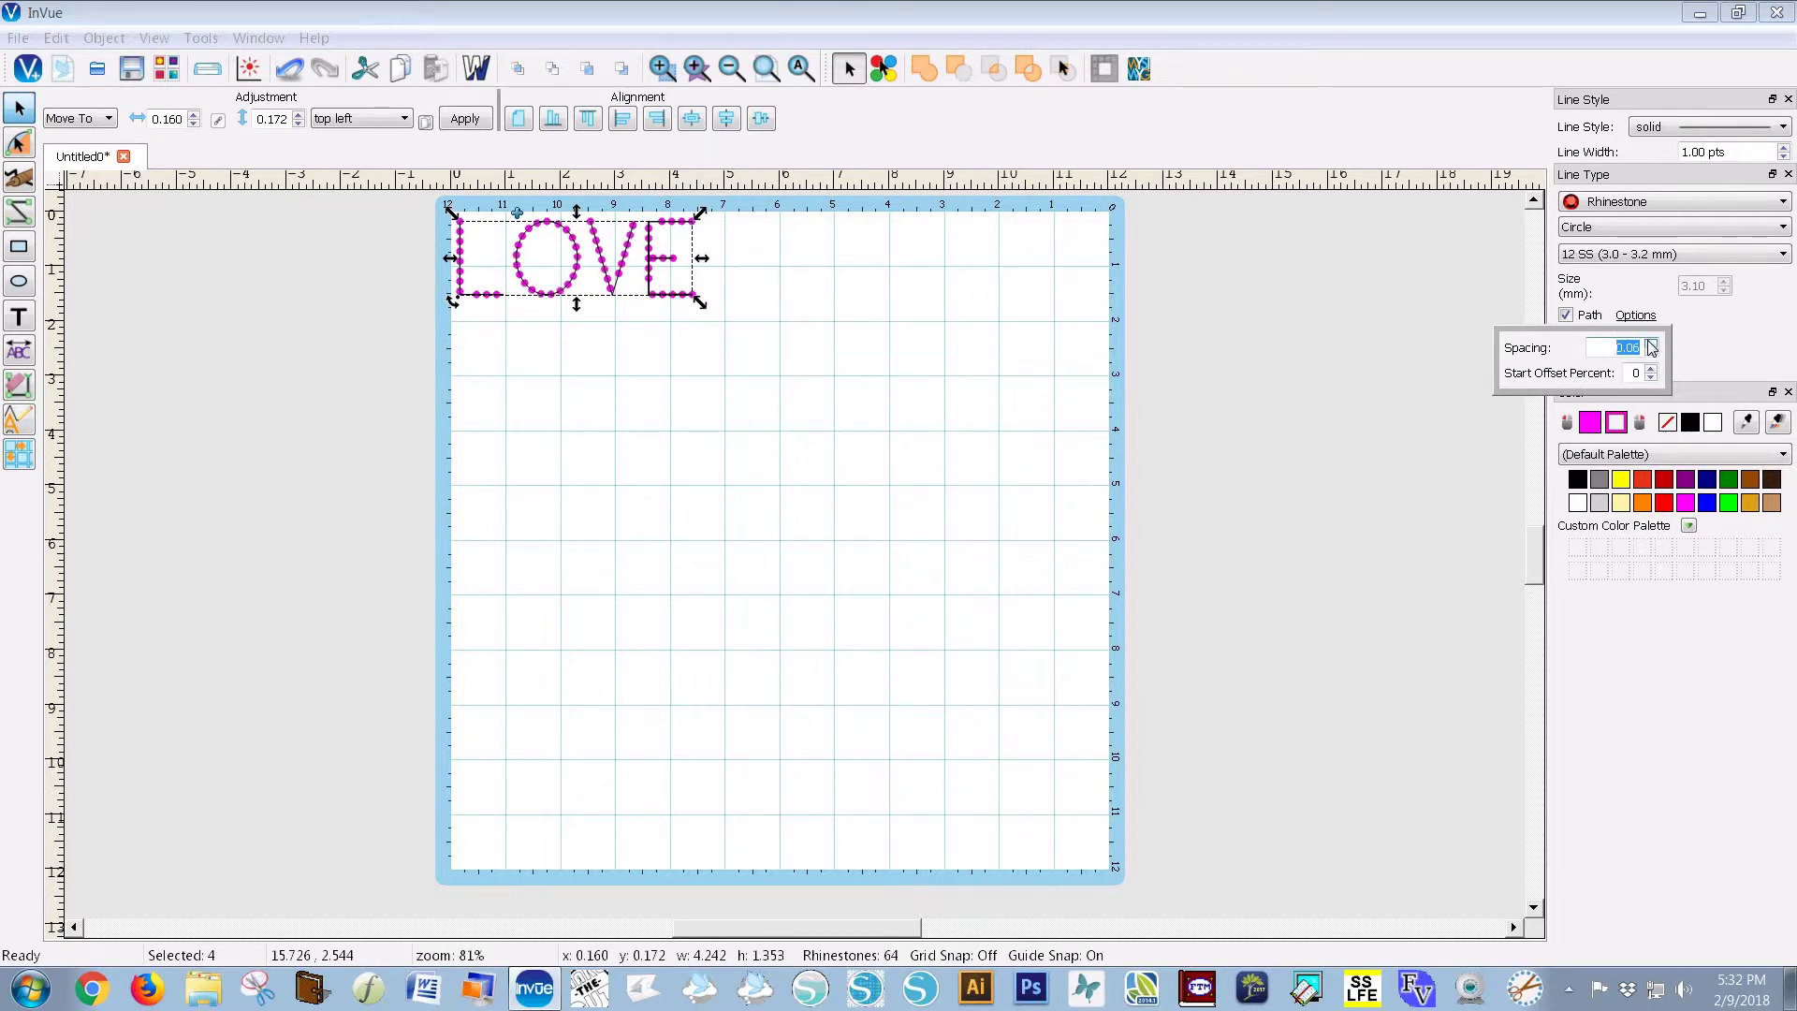
left_click(1650, 344)
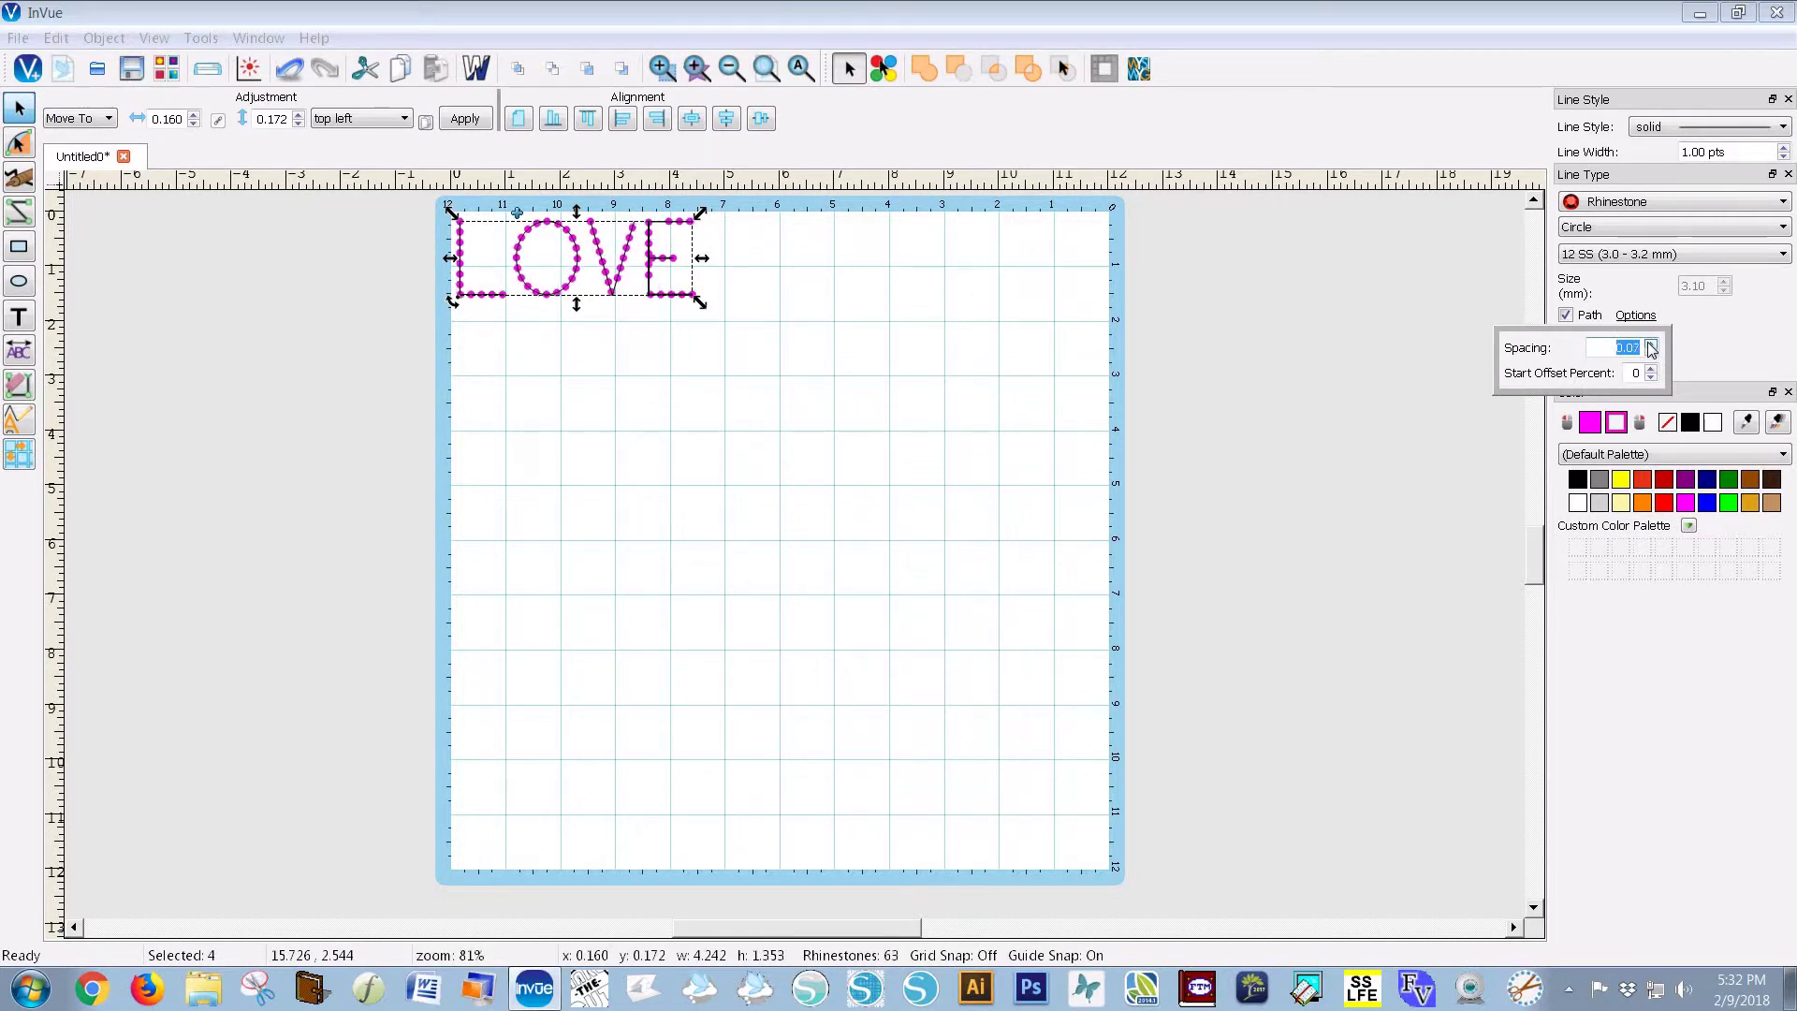
left_click(914, 327)
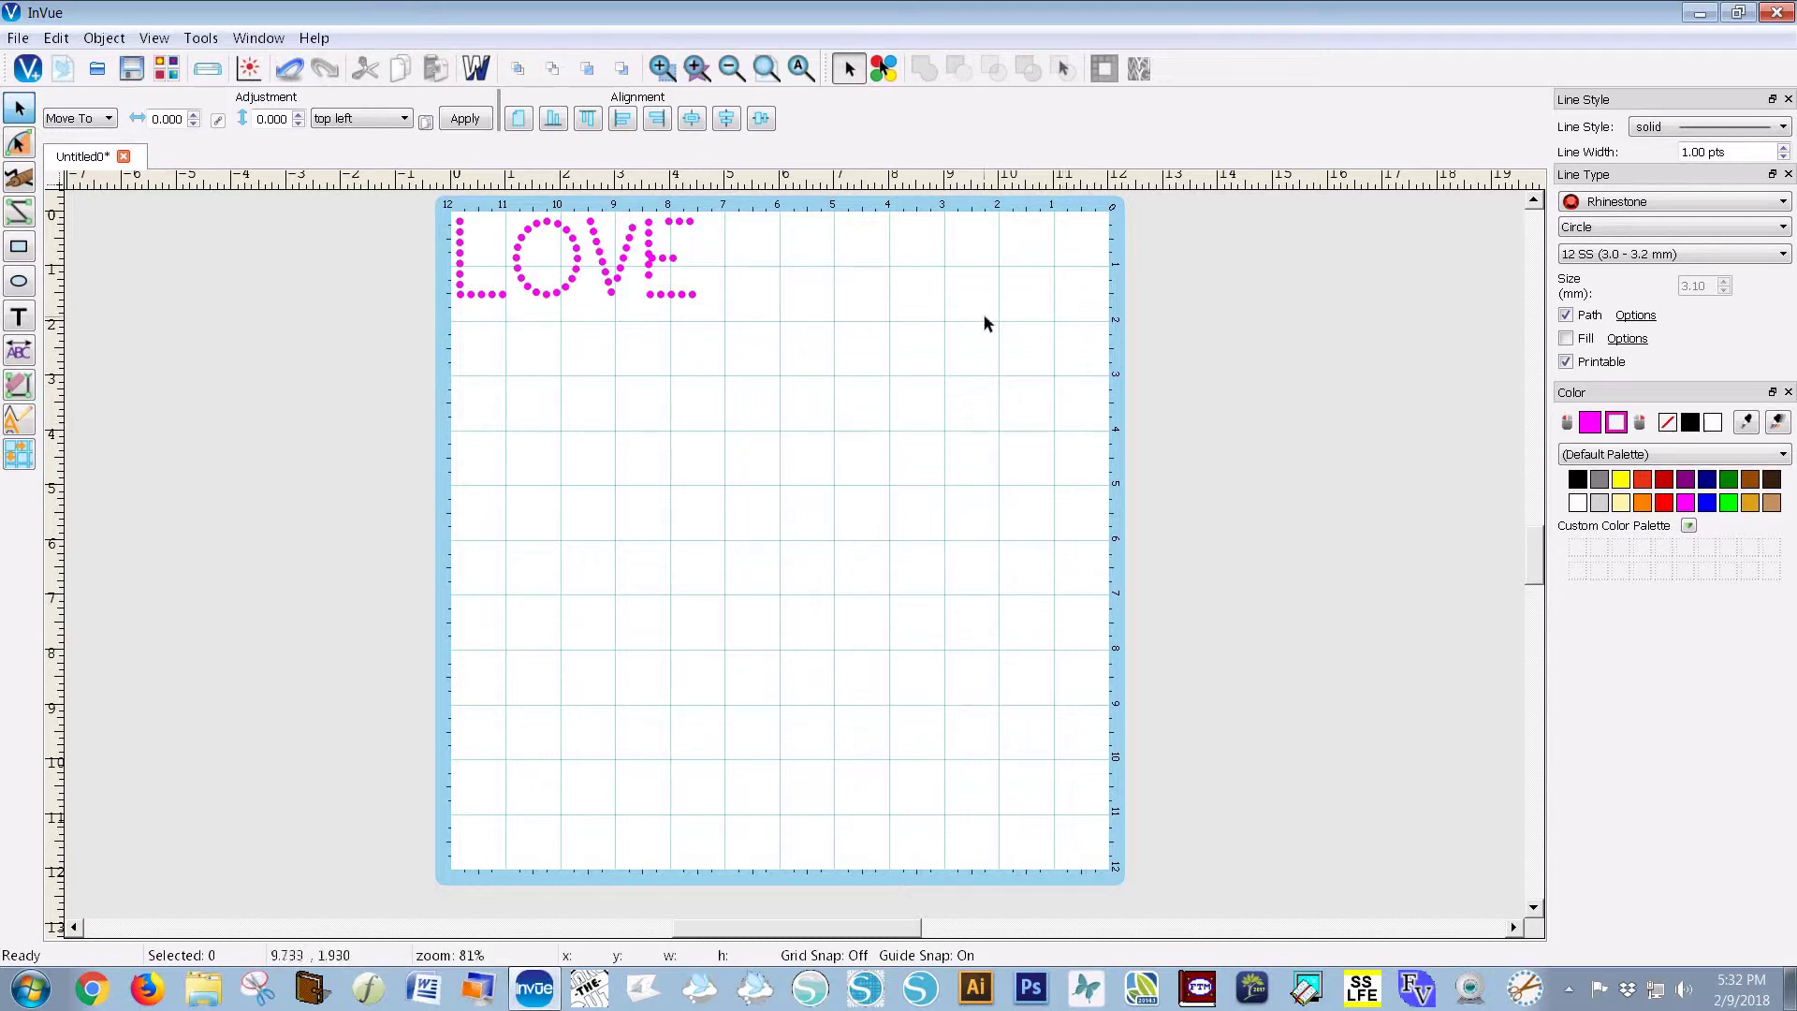
left_click(543, 293)
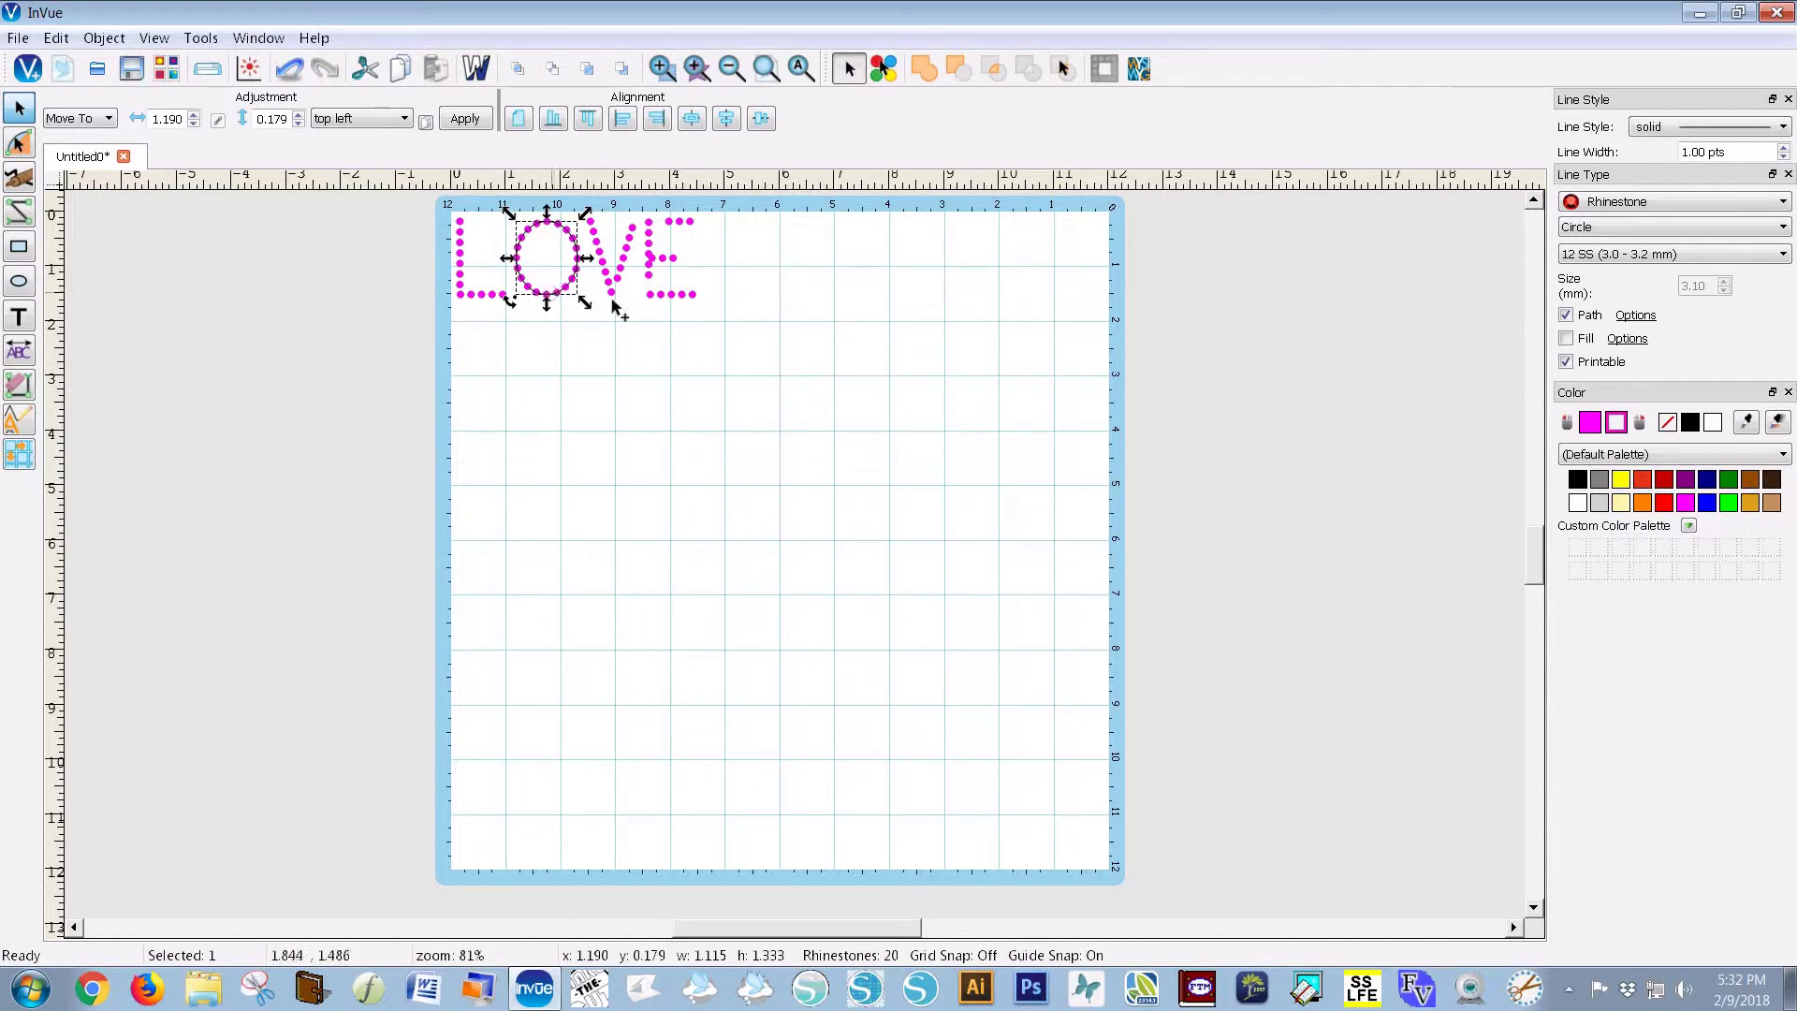
left_click(738, 303)
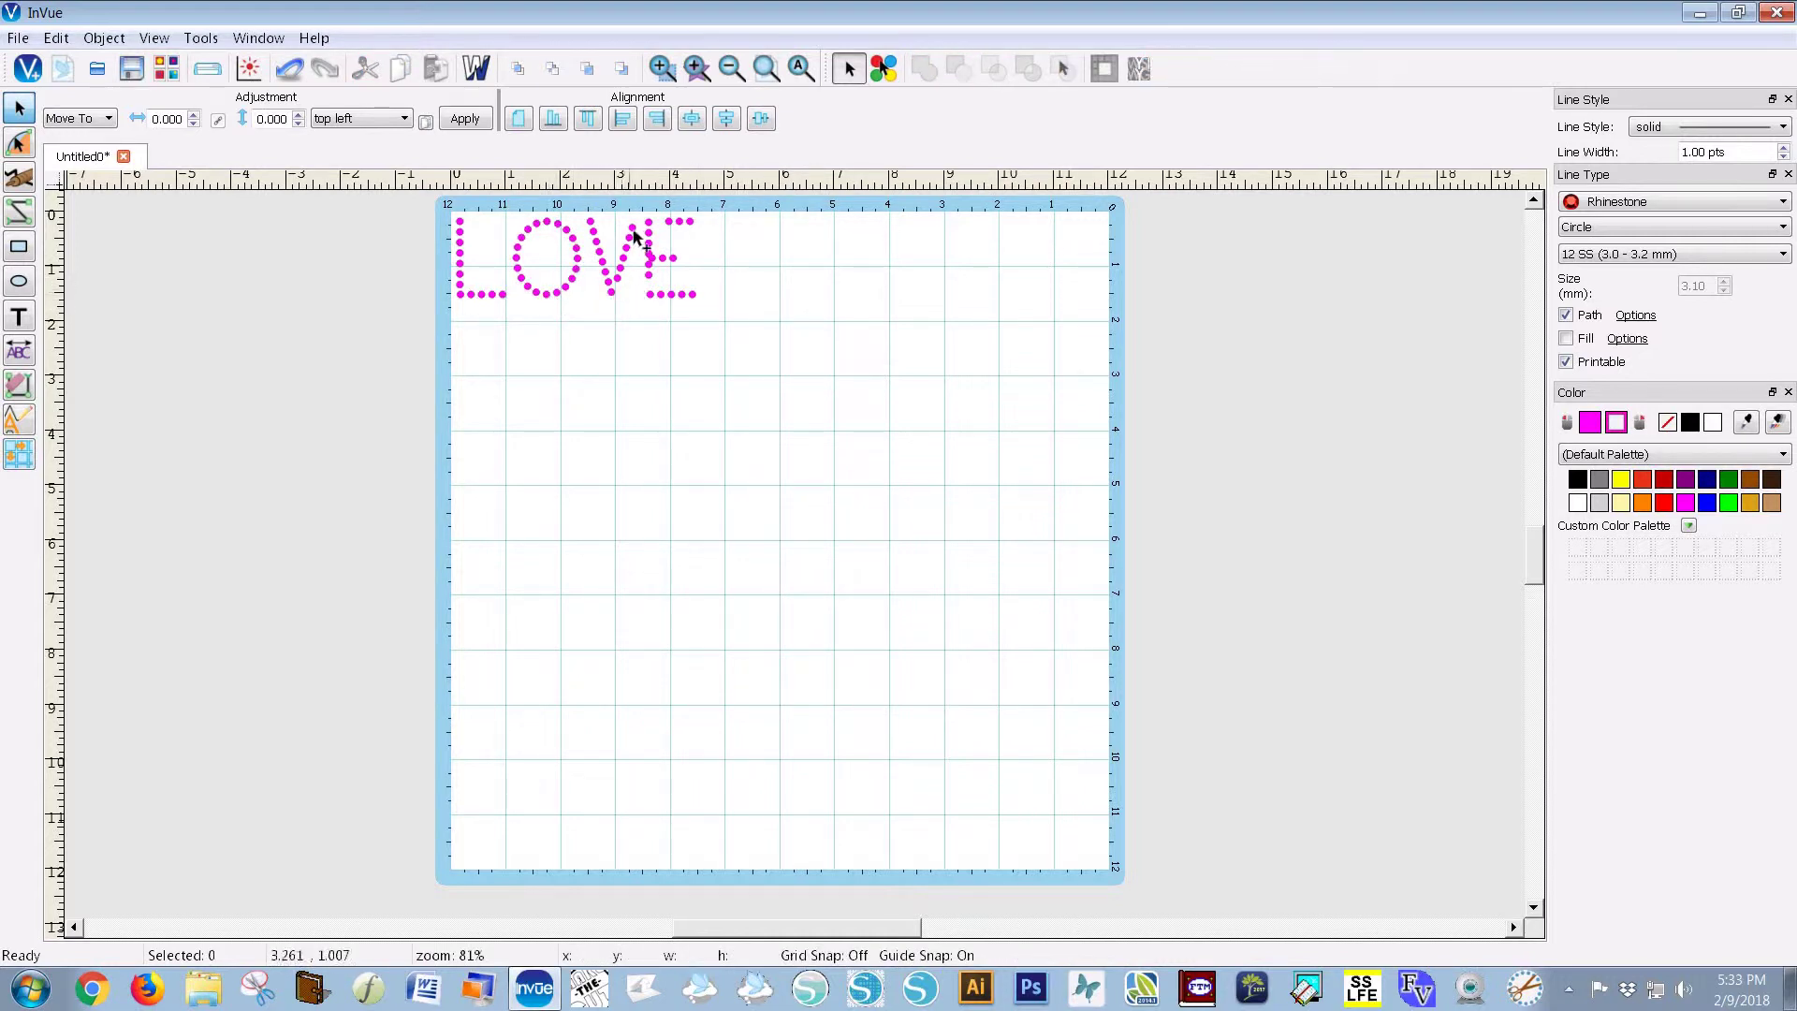
left_click_drag(630, 239, 630, 218)
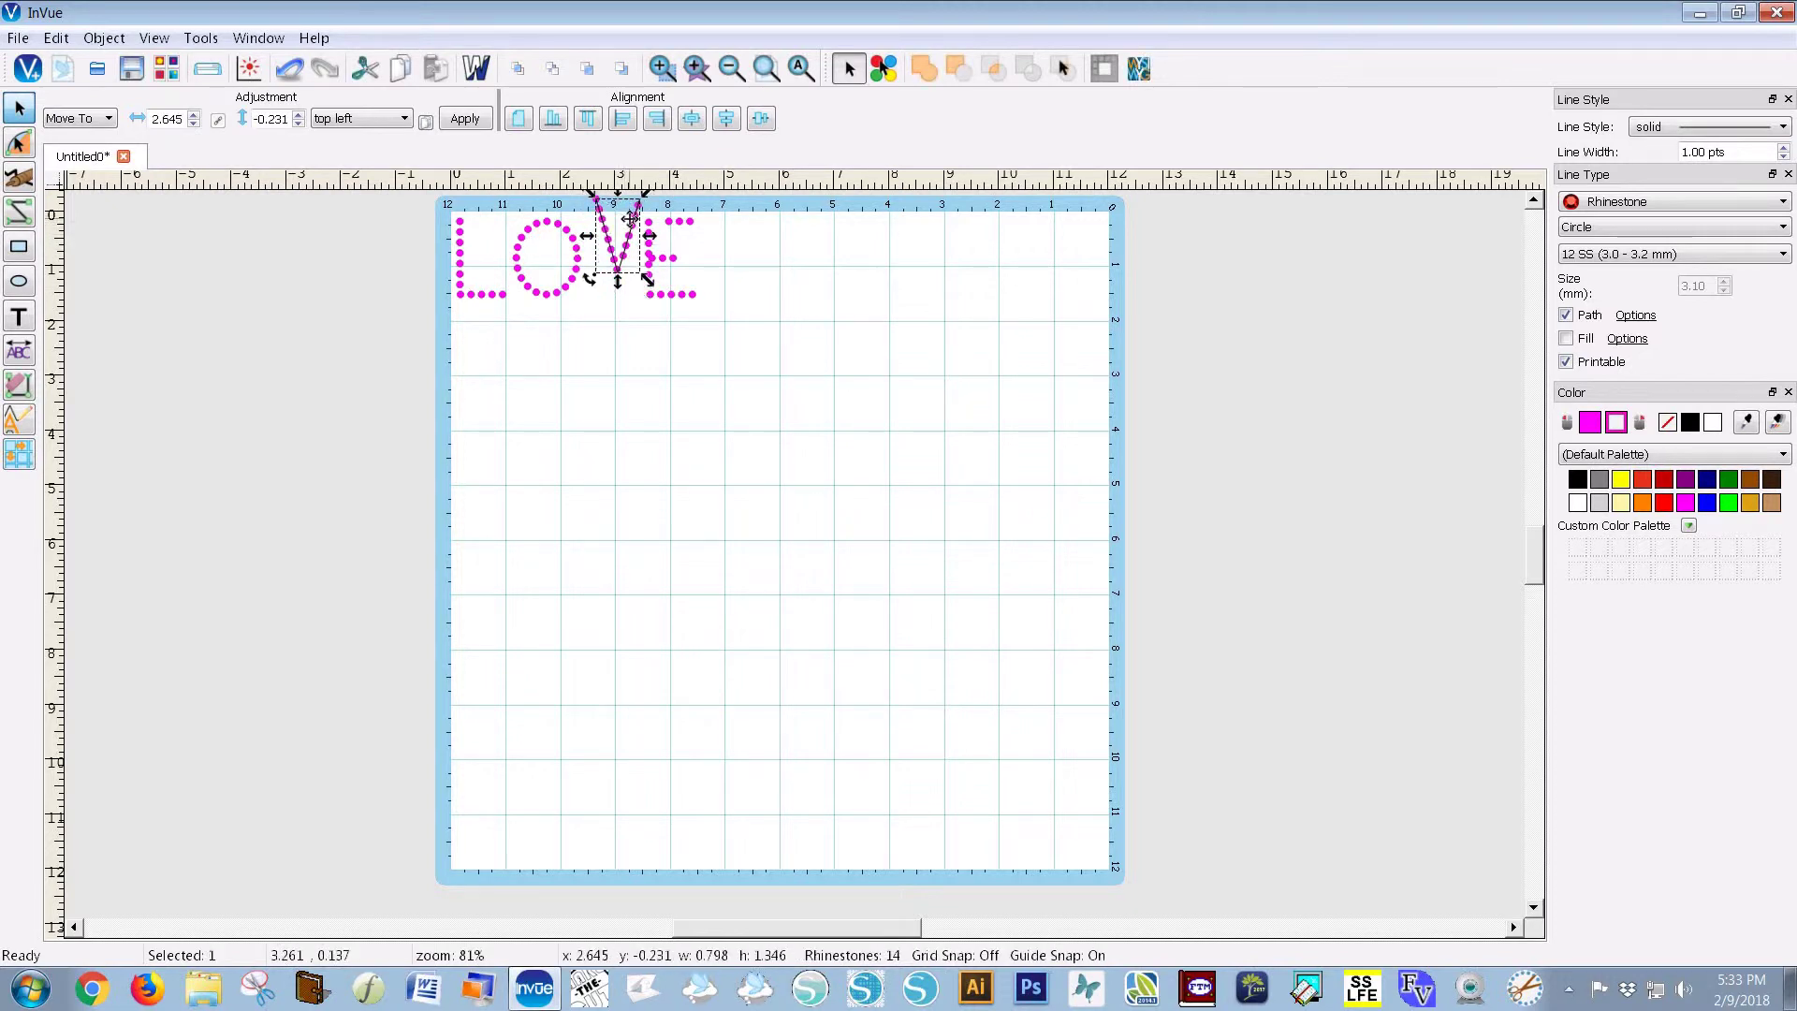
key("ctrl+z")
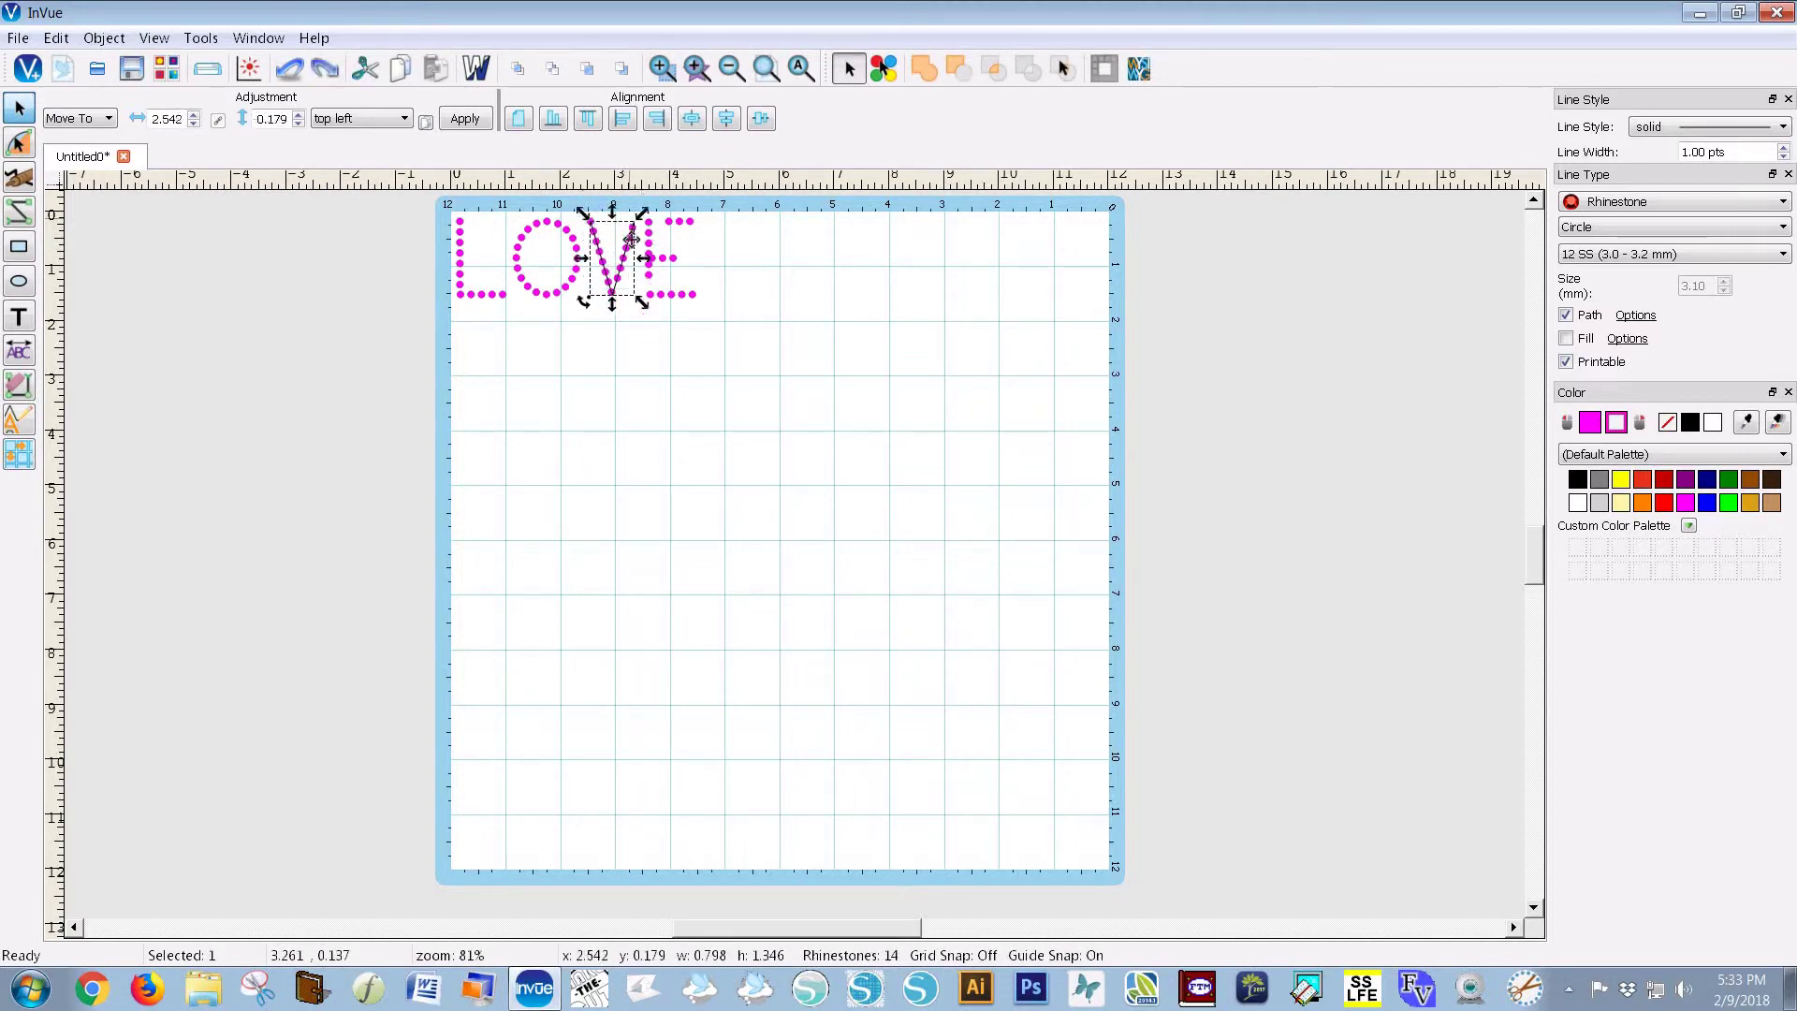
left_click(642, 312)
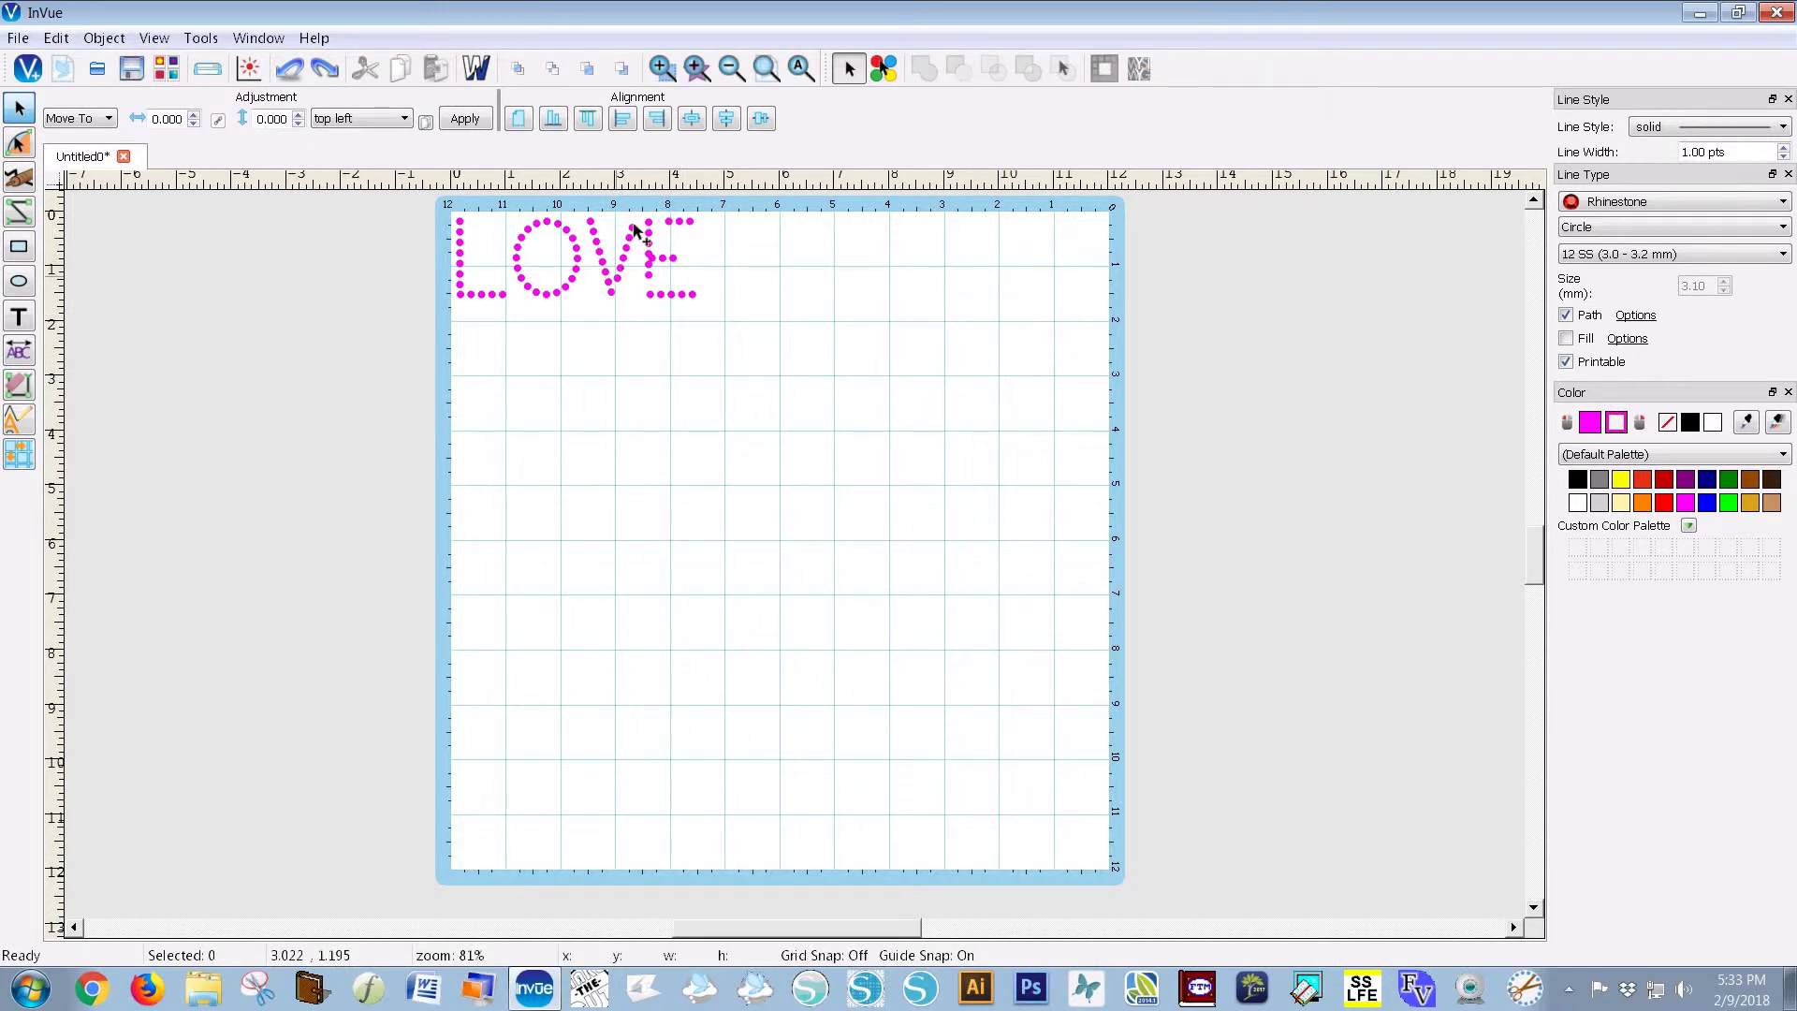
Step: Try to break the letter V's path at its bottom node
left_click(19, 145)
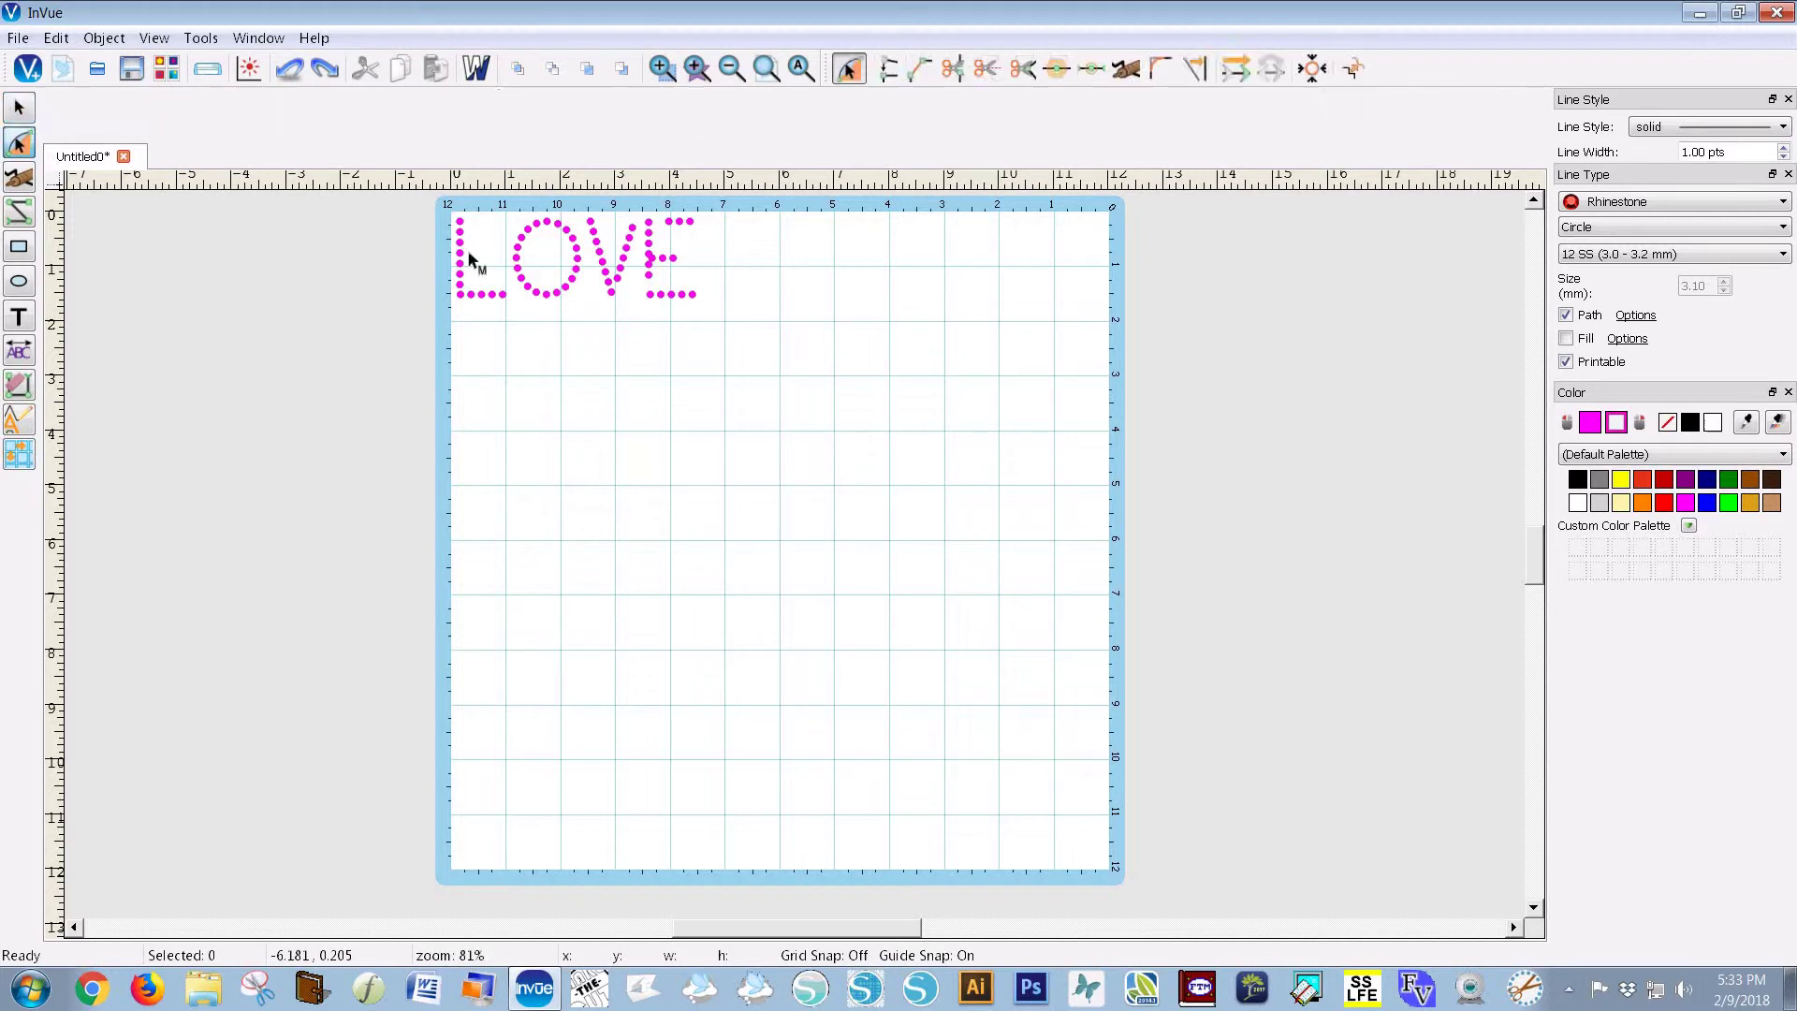
left_click(613, 295)
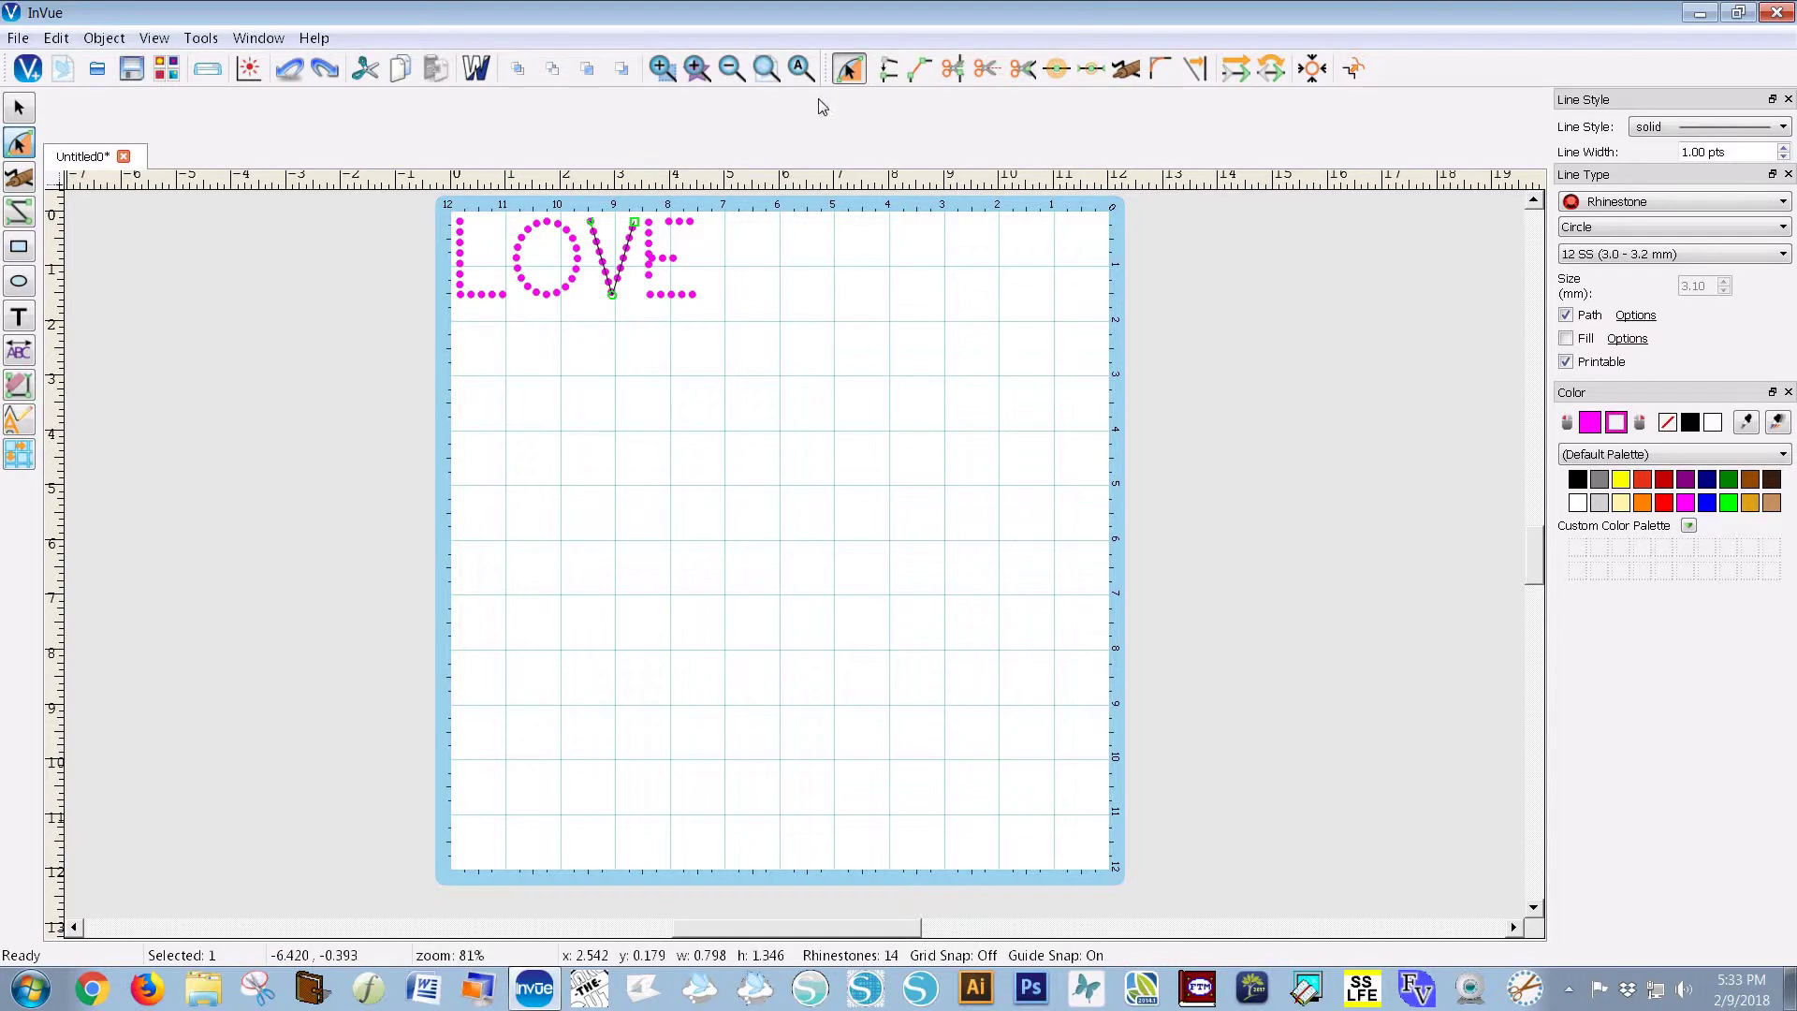
left_click(954, 70)
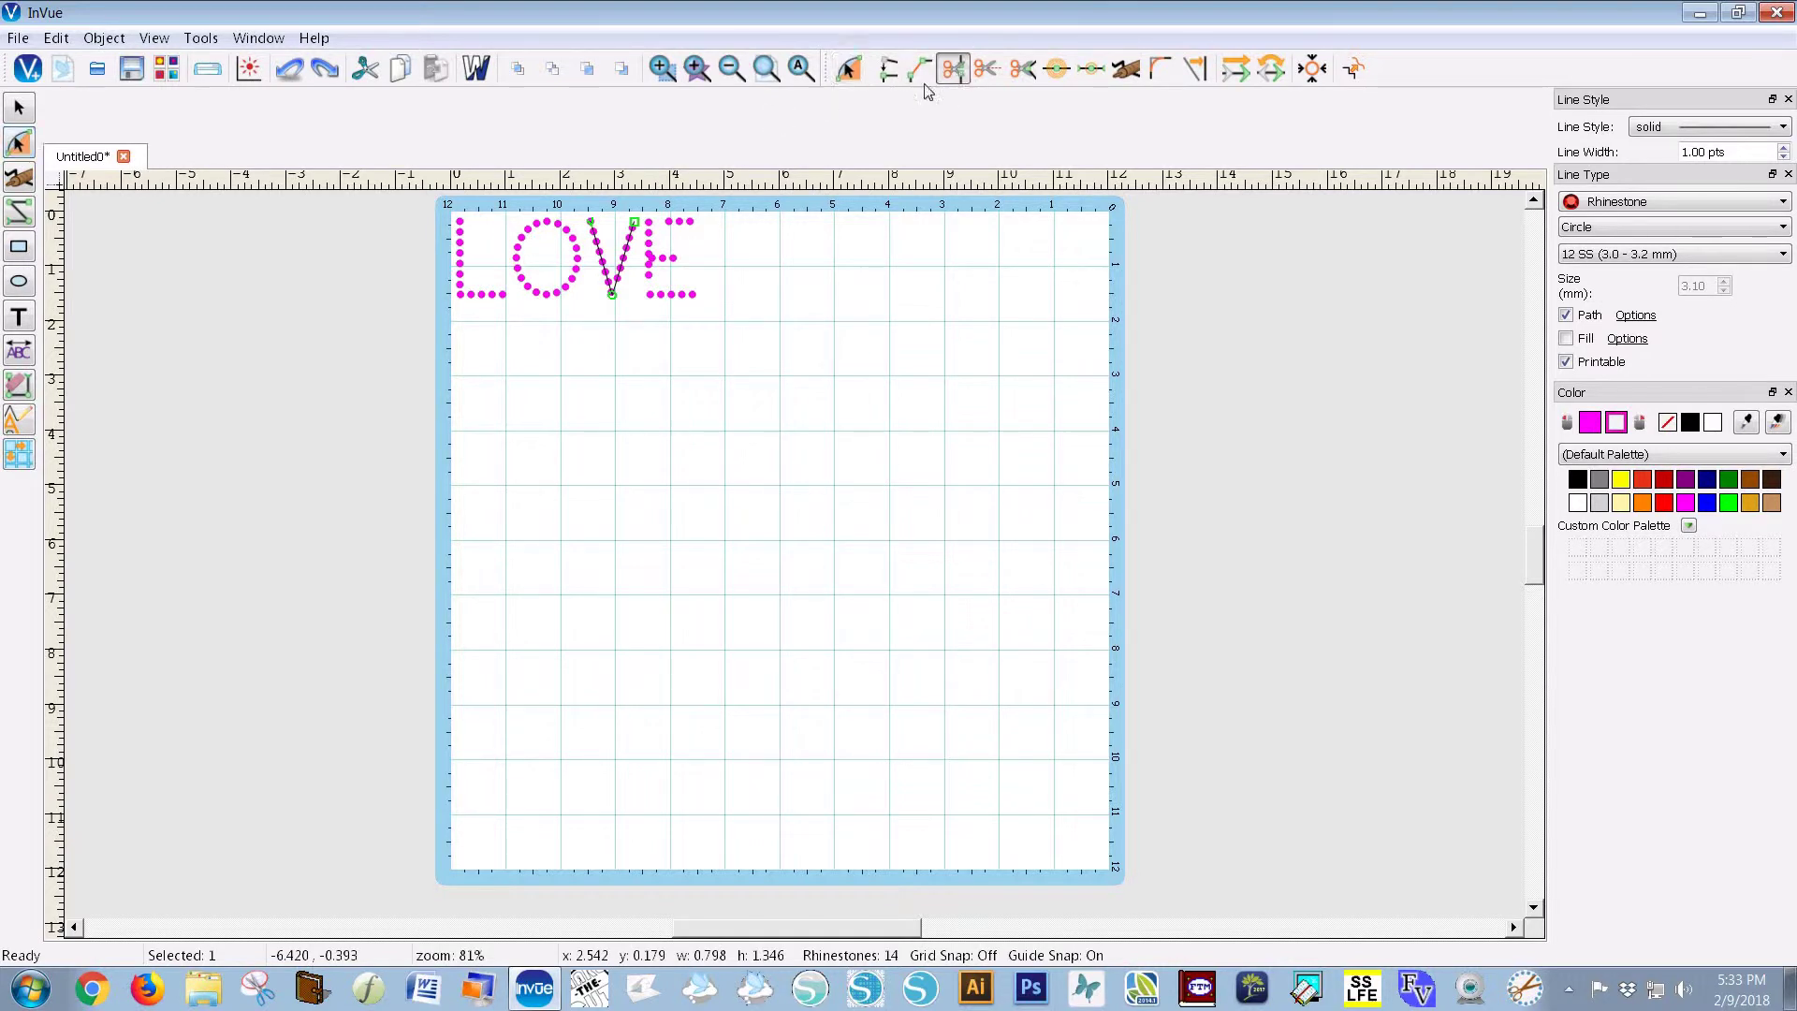
left_click(614, 297)
left_click(614, 318)
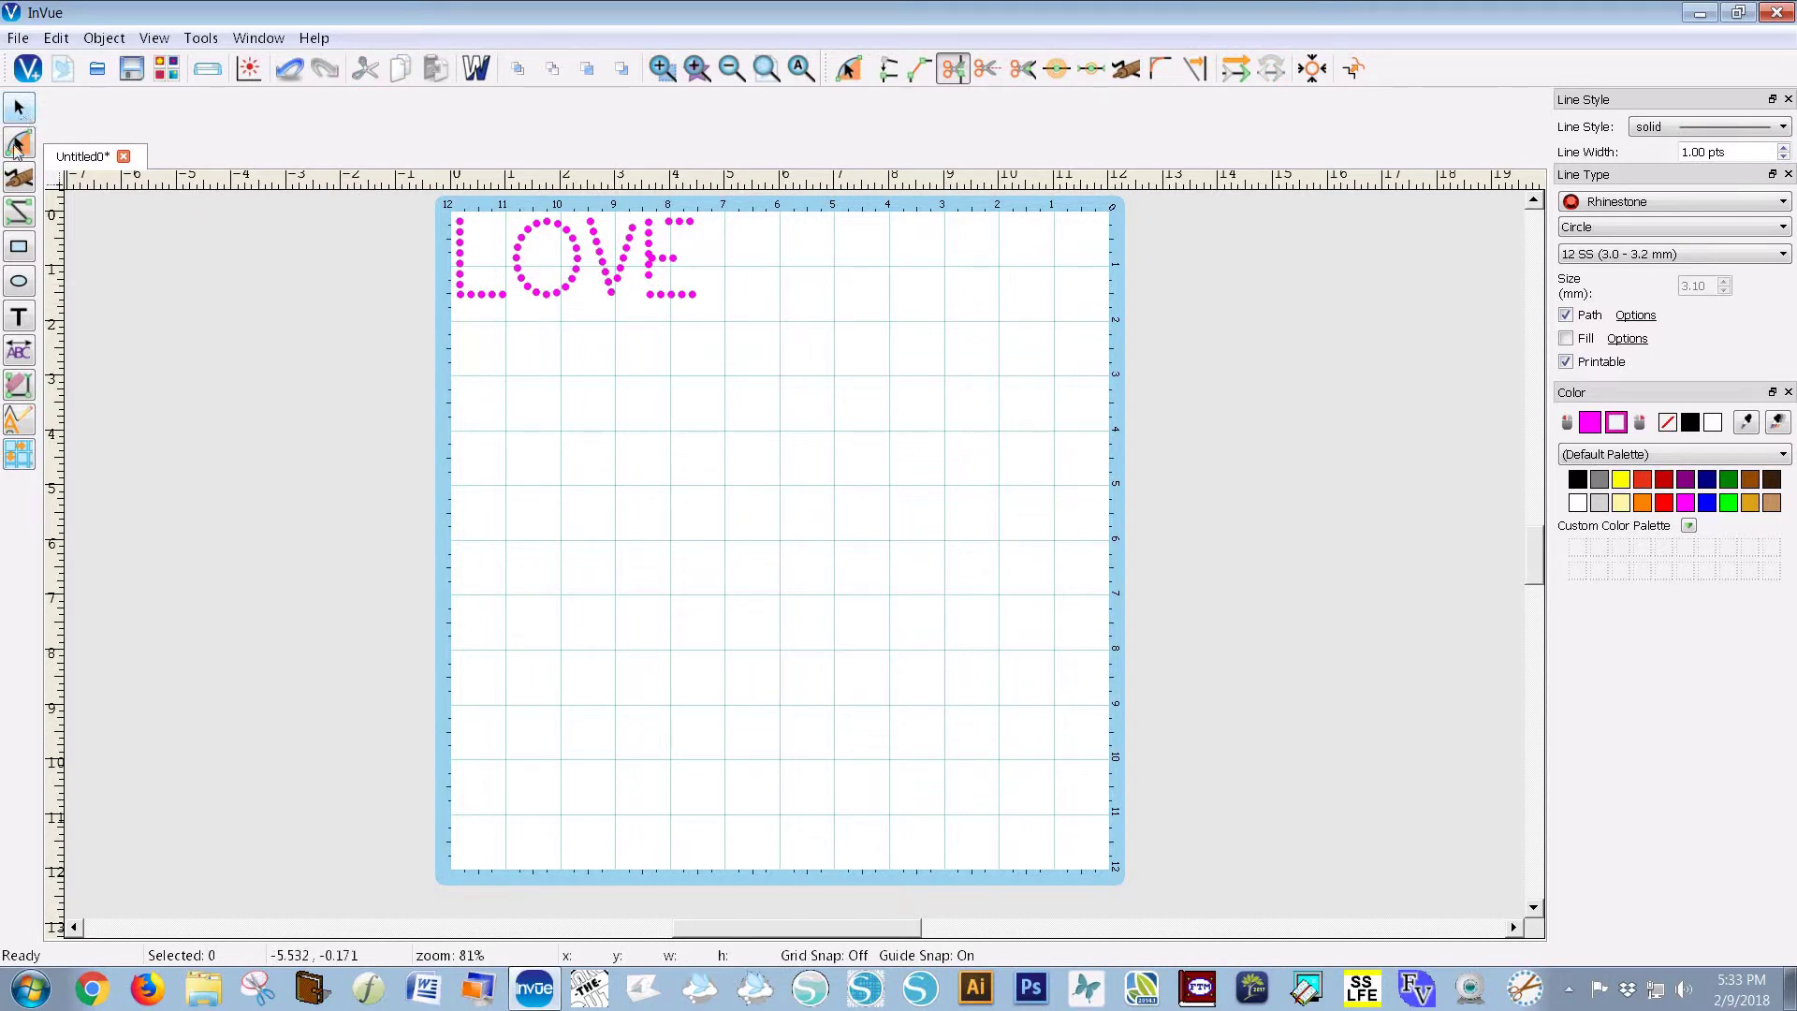
Step: Reselect the V for node editing and break its path at the bottom node into two separate strokes
left_click(19, 141)
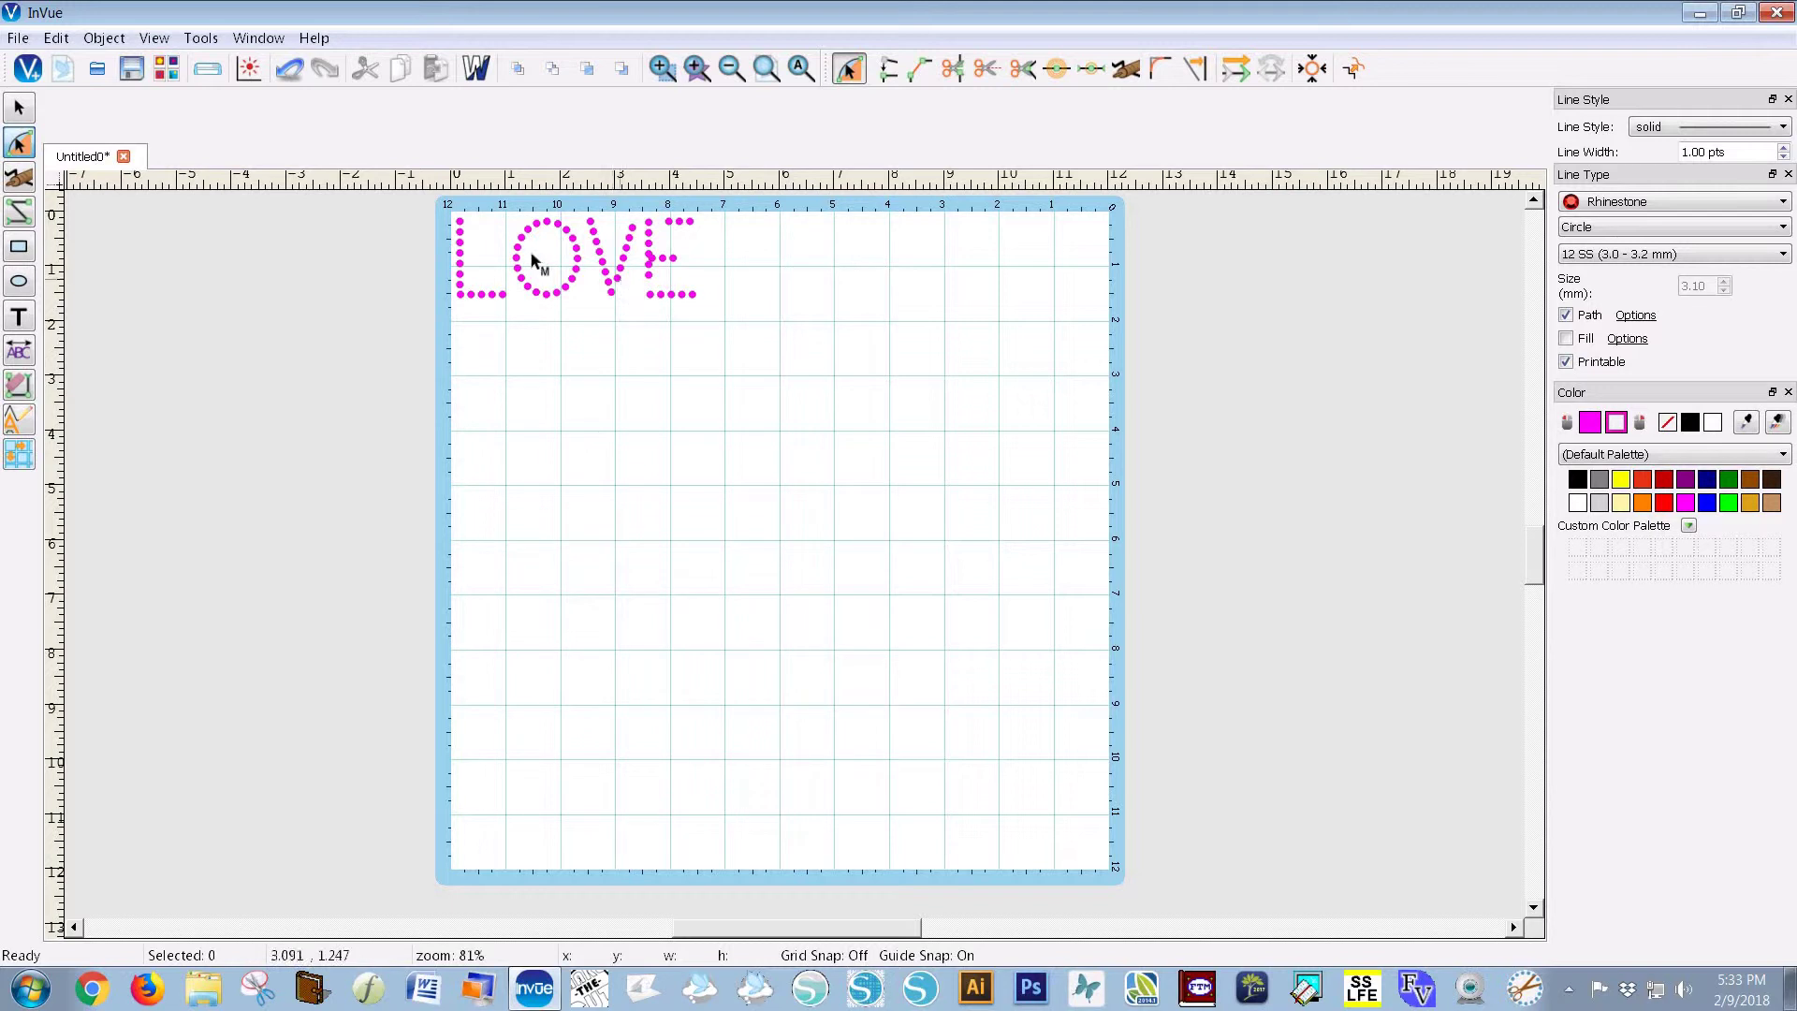
key("Escape")
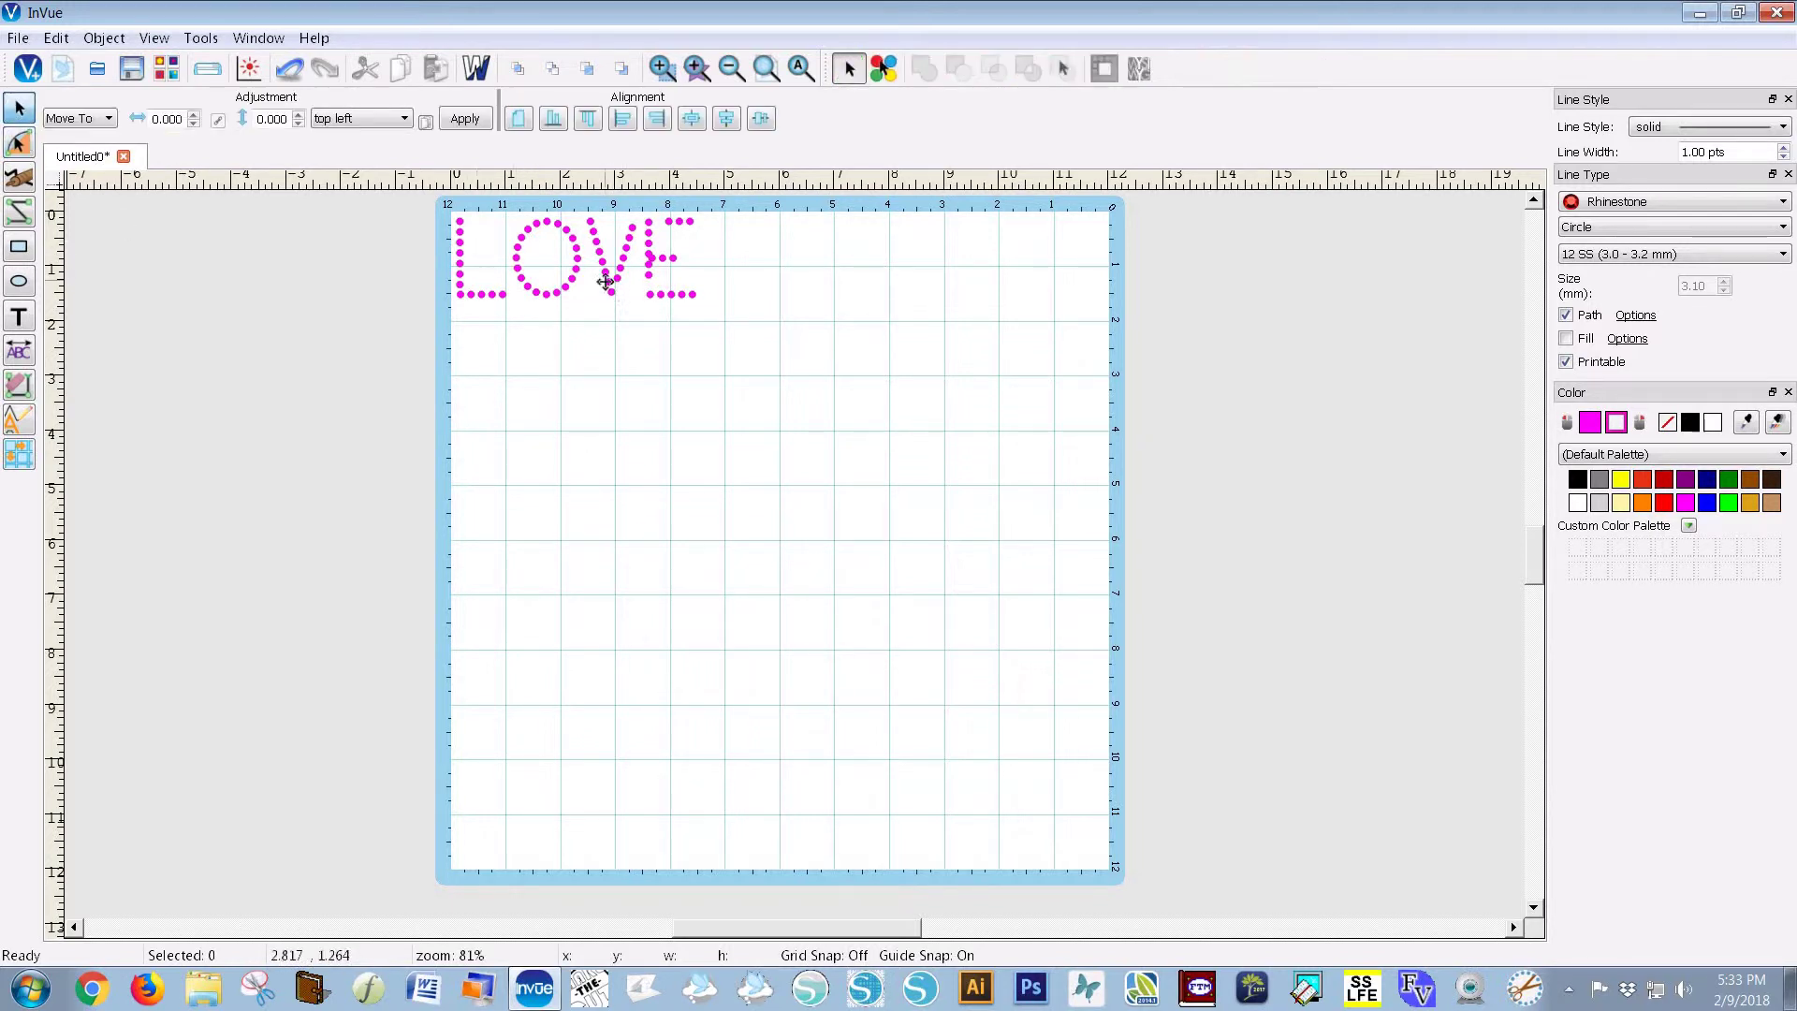
left_click(607, 283)
left_click(19, 141)
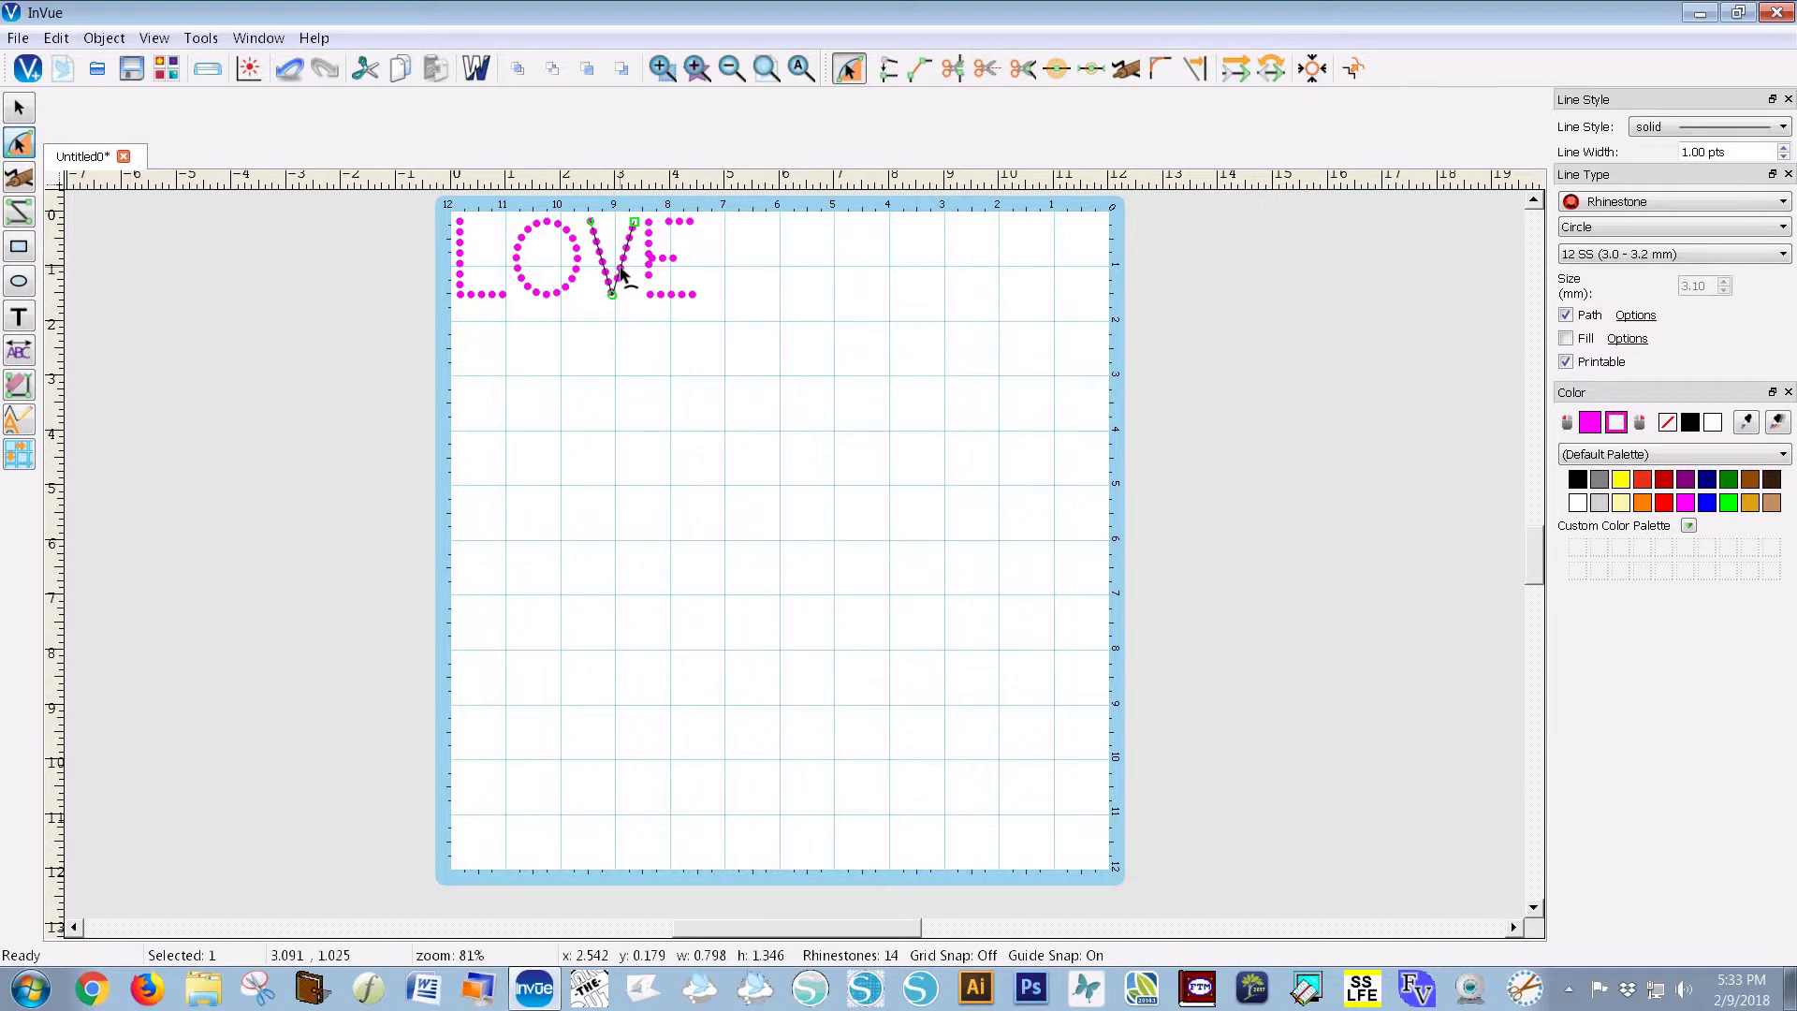
left_click(955, 75)
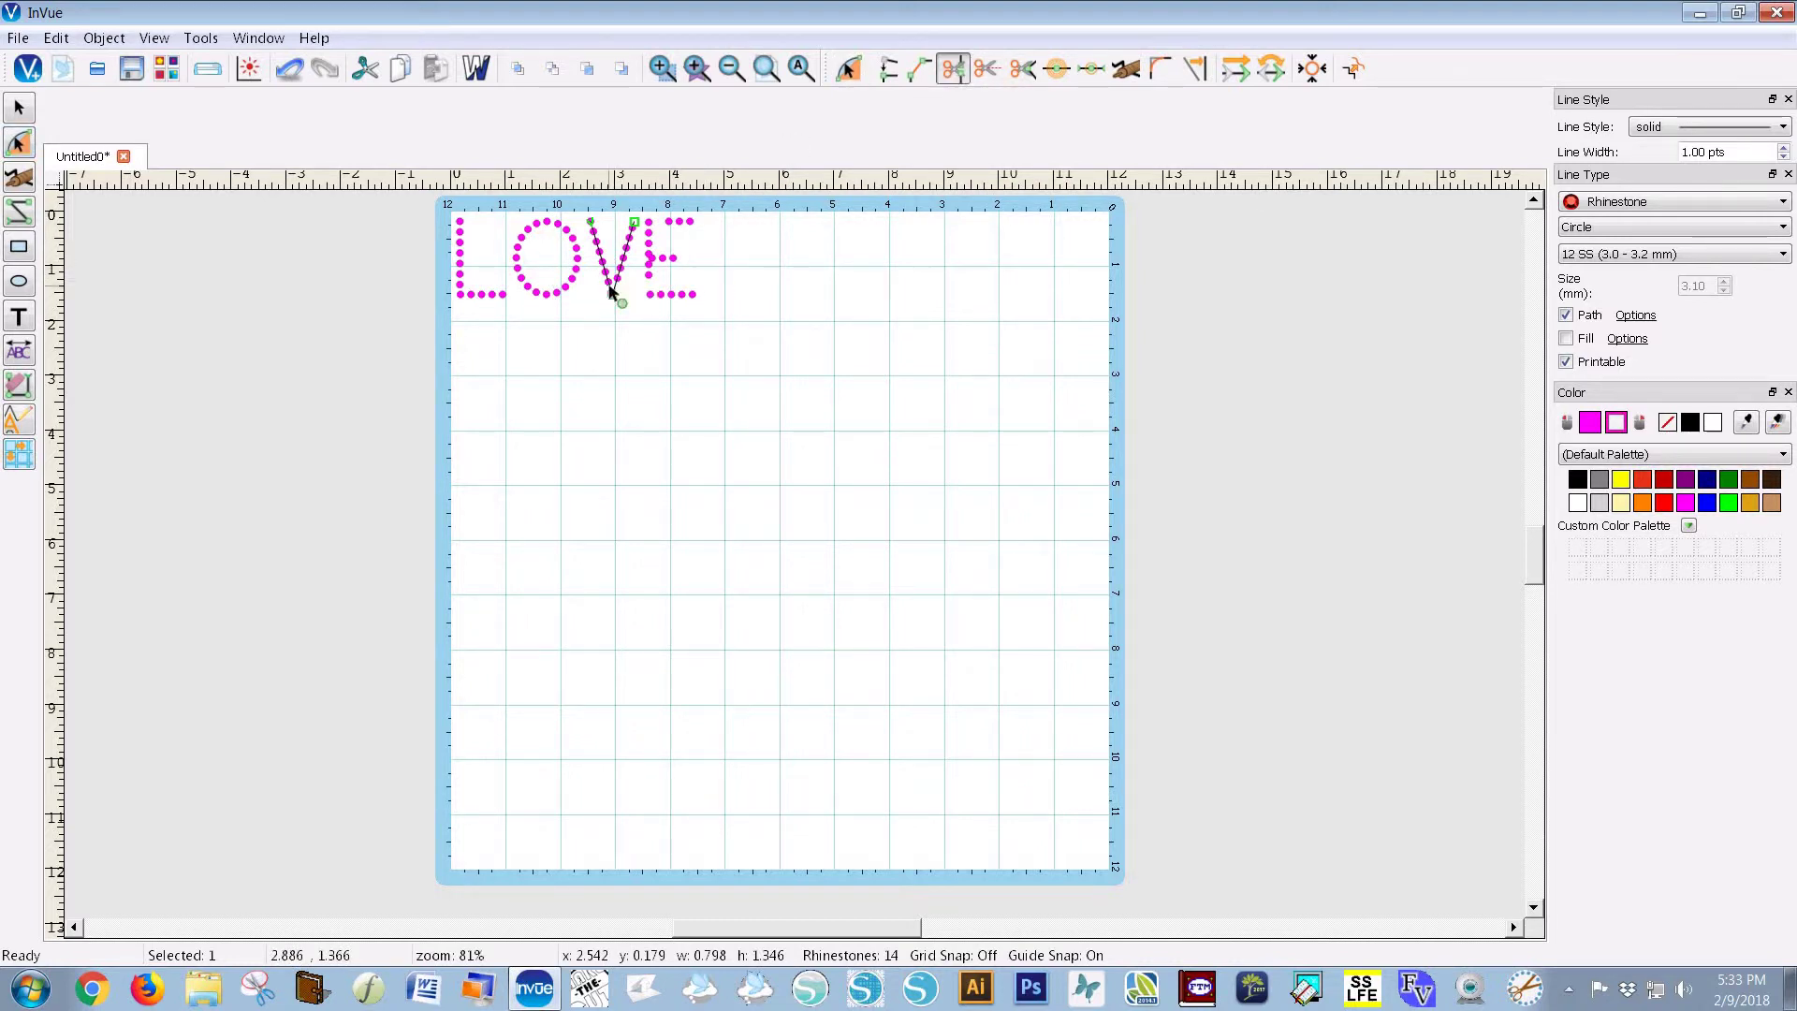
left_click(611, 292)
Step: Try extending the V's right stroke upward to a height of about 1.61 by moving its top node
left_click(18, 145)
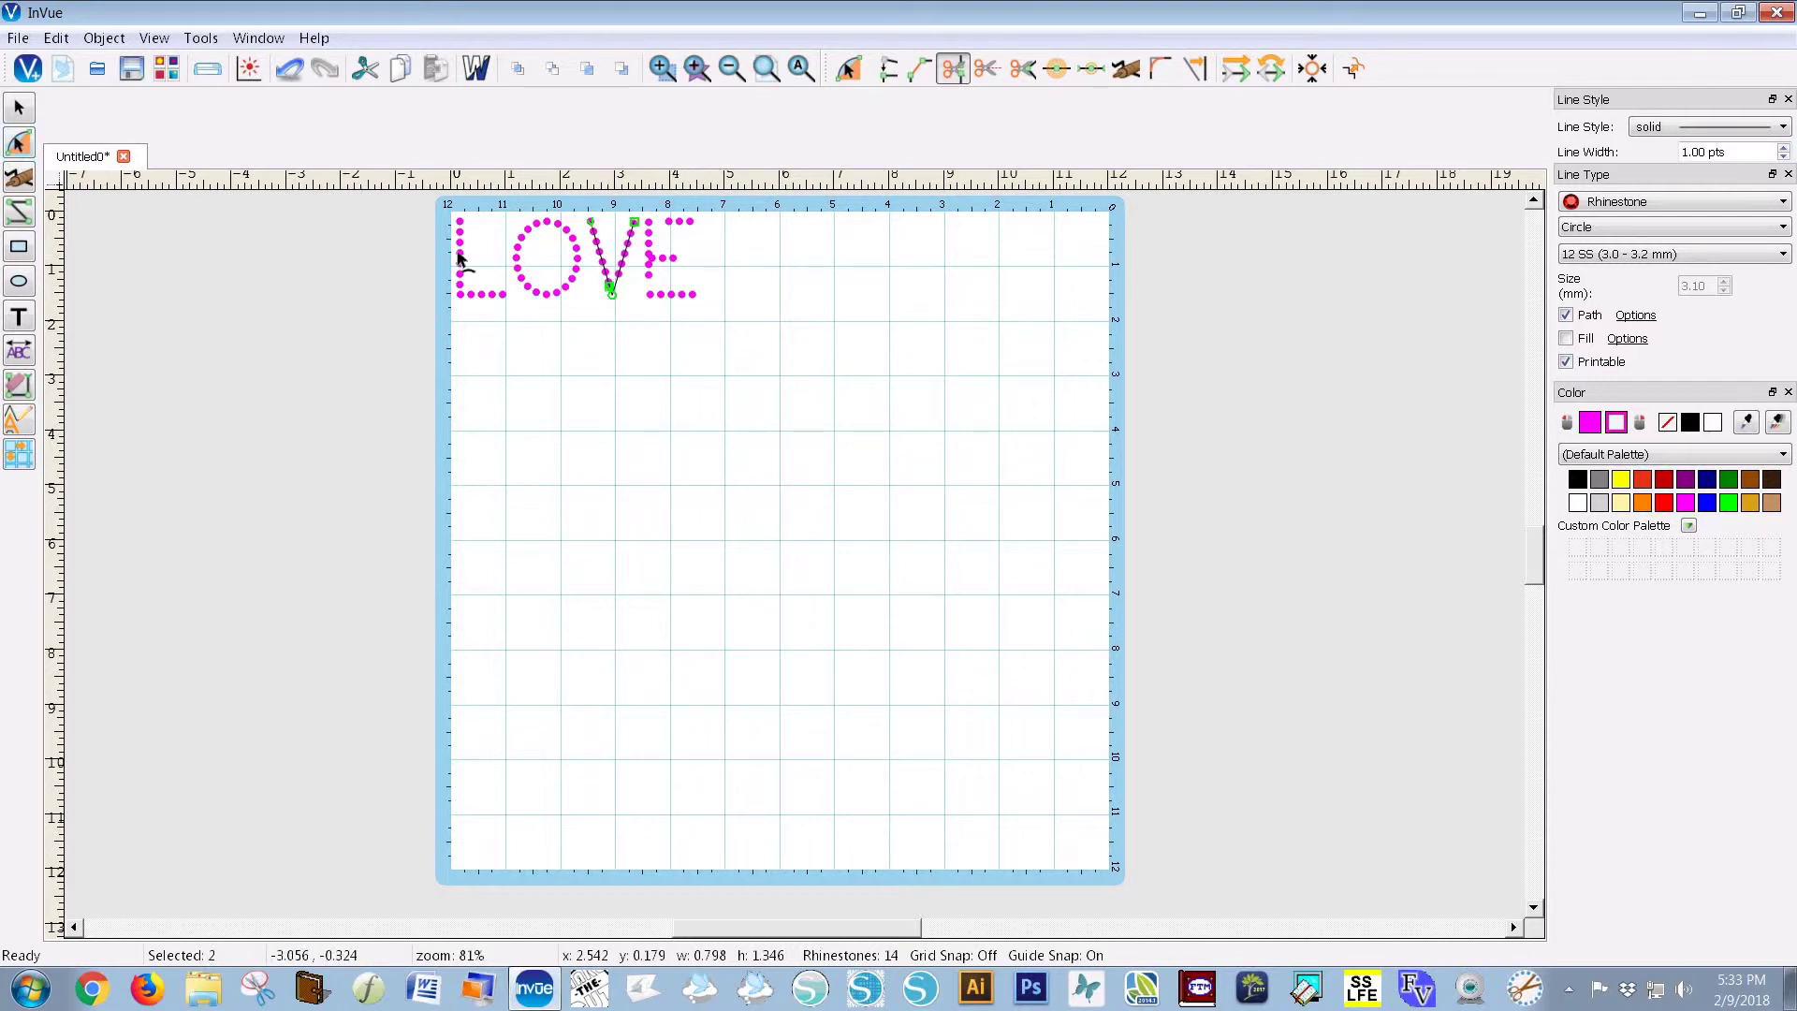
left_click(620, 276)
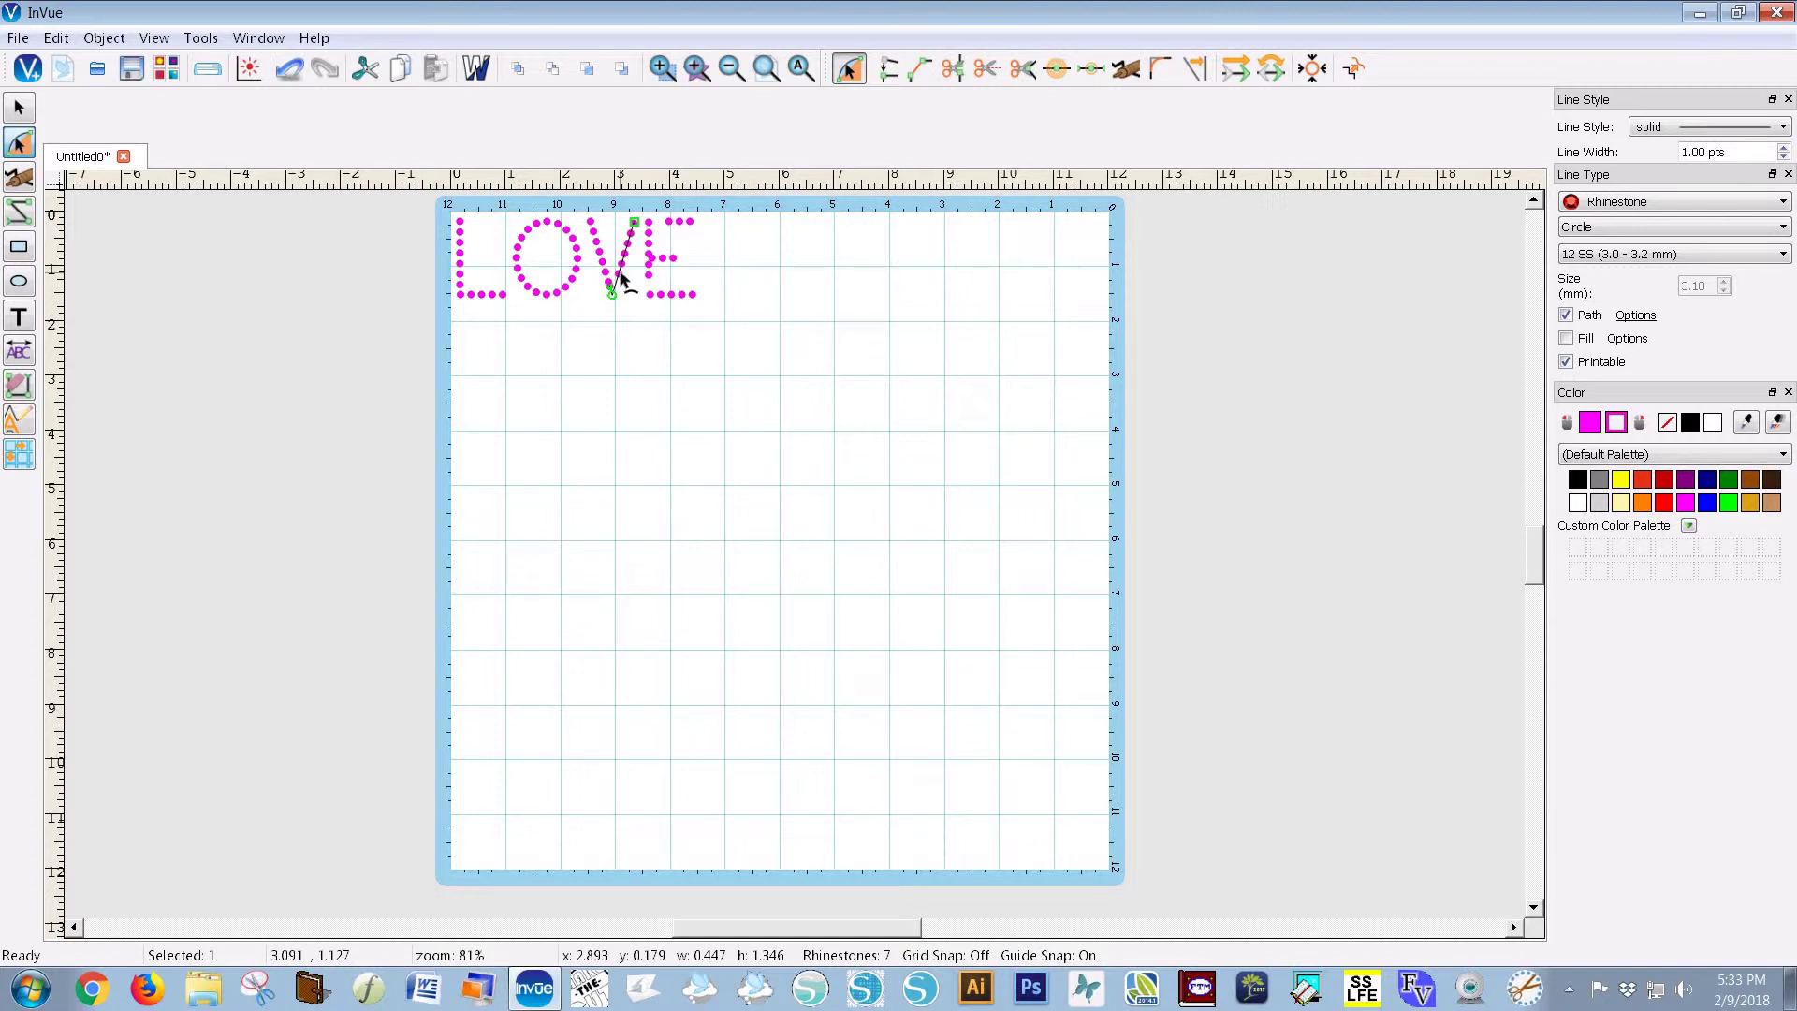
left_click(637, 221)
left_click_drag(639, 220, 638, 207)
left_click(611, 294)
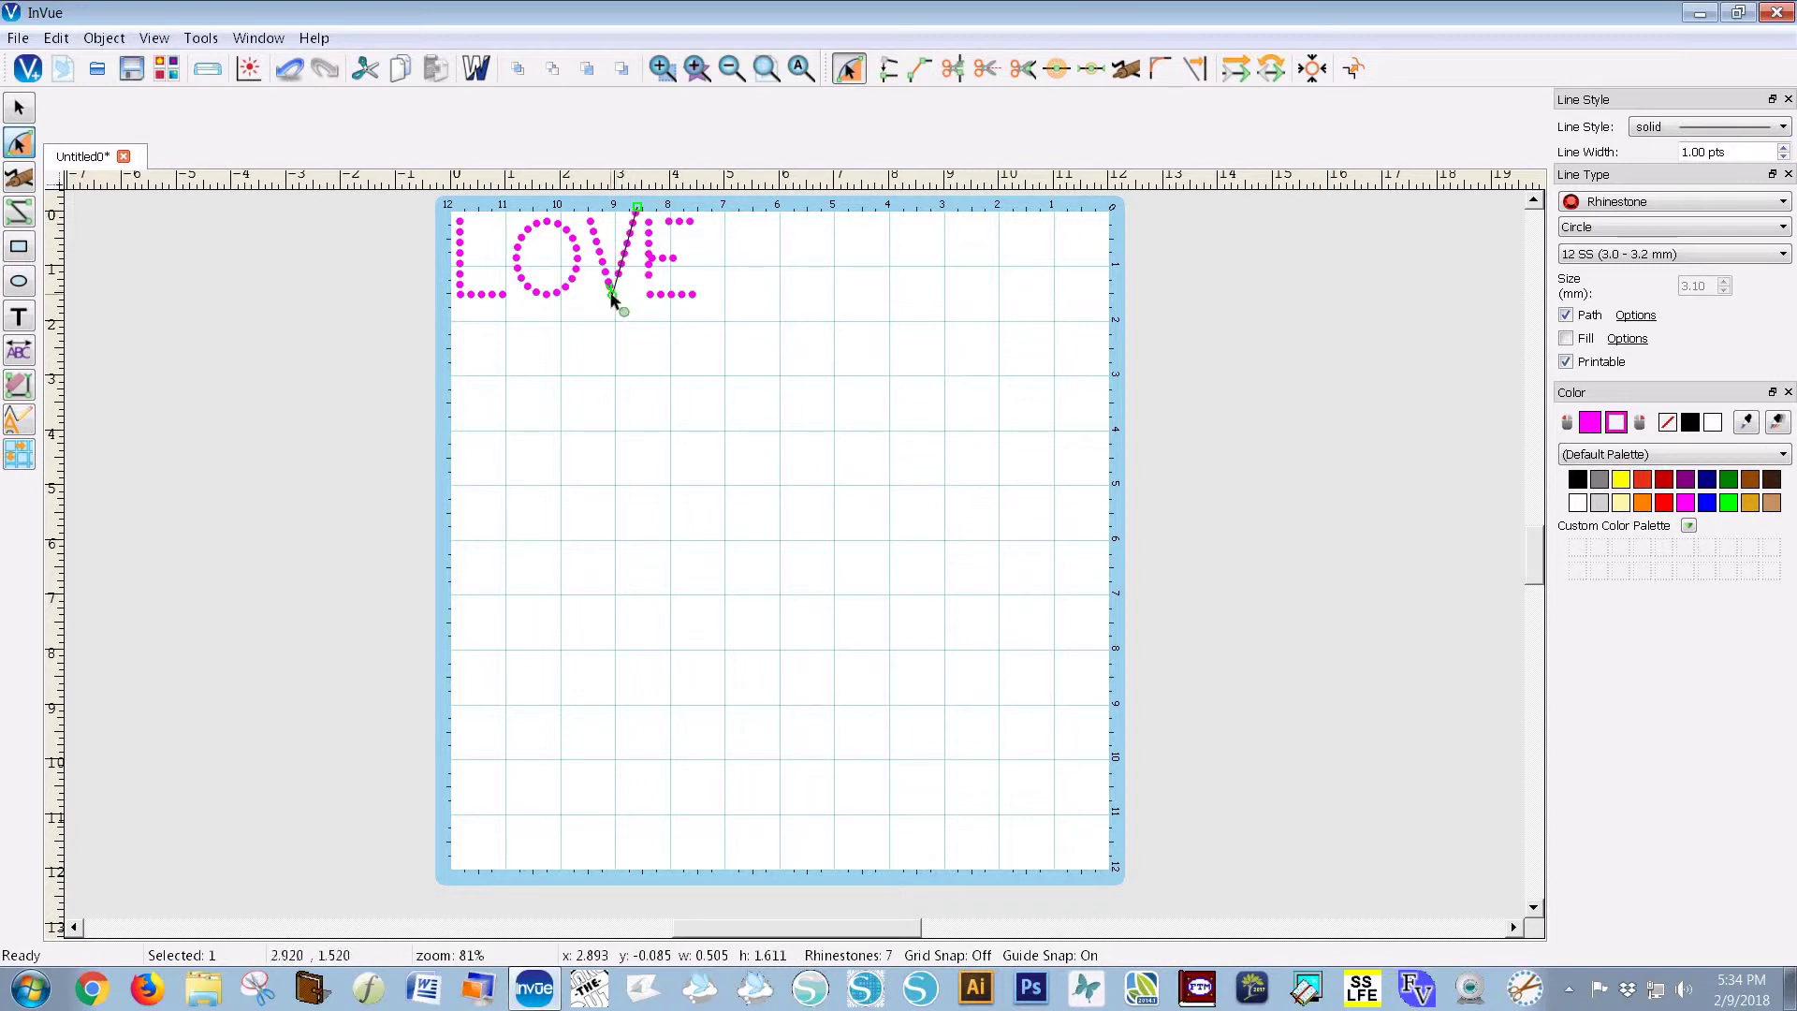
left_click(636, 318)
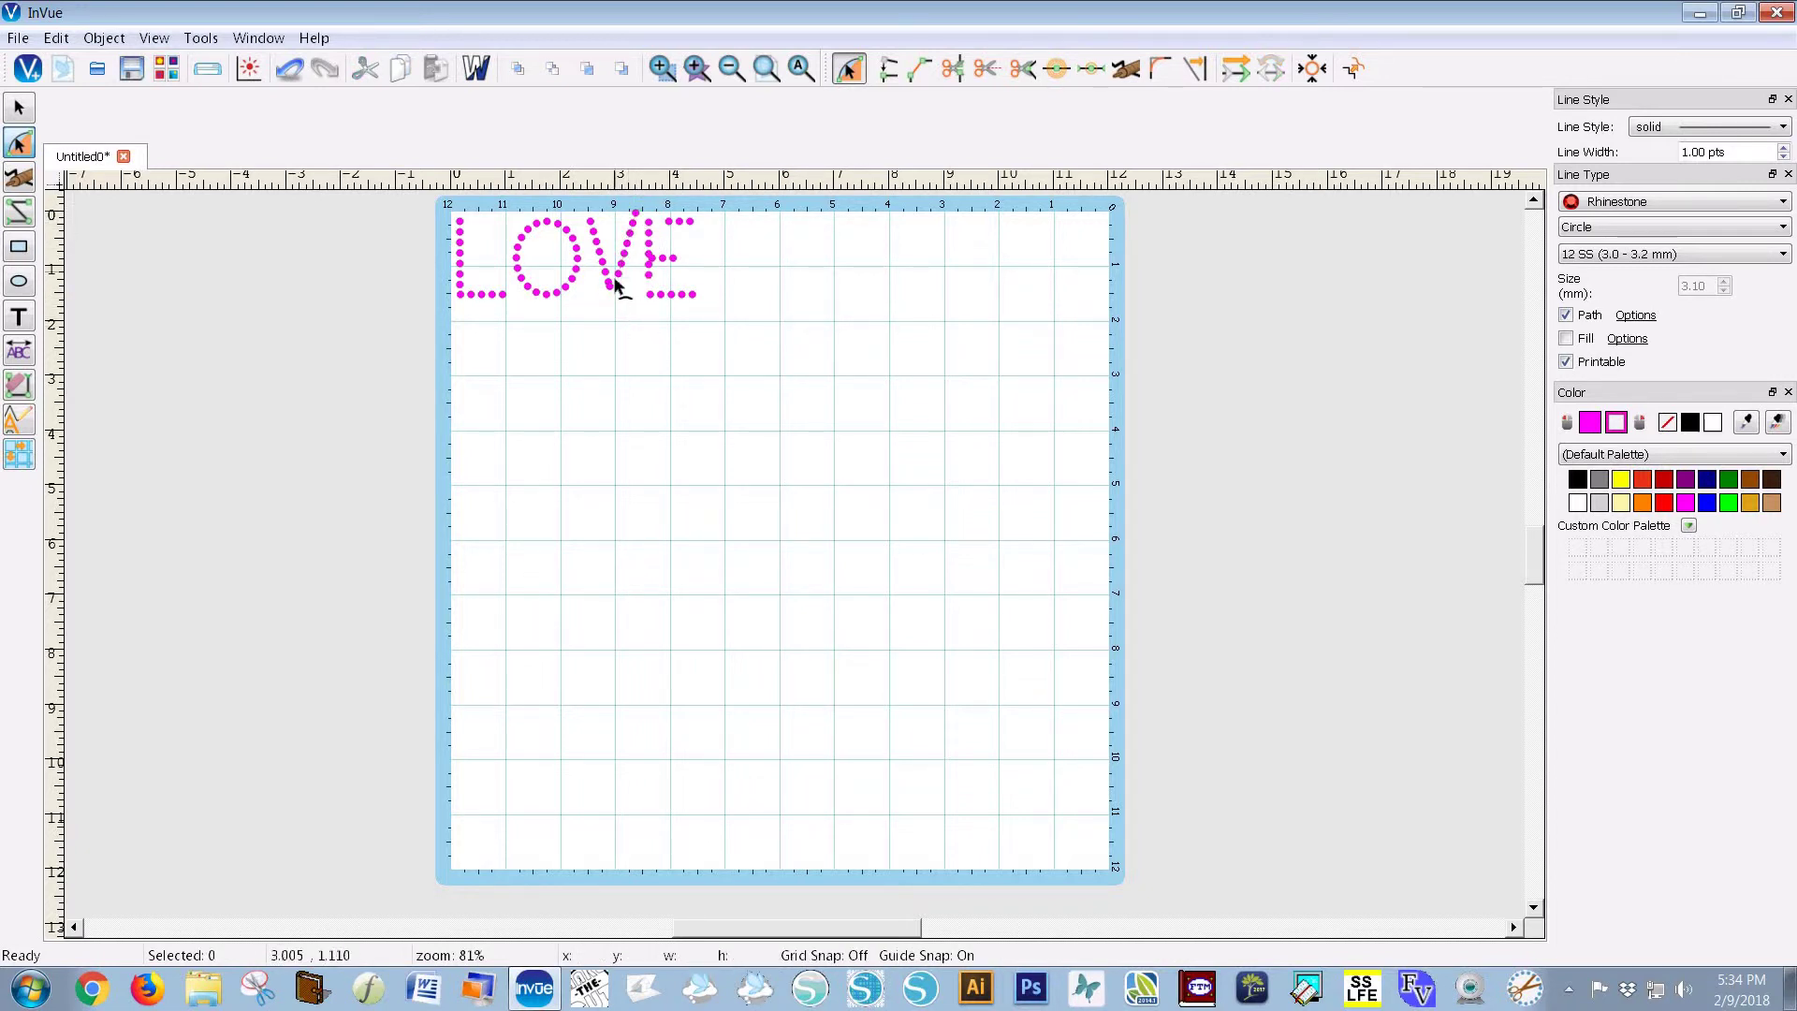
Step: Move the top node of the V's right stroke back down level with the tops of the other letters
left_click(627, 283)
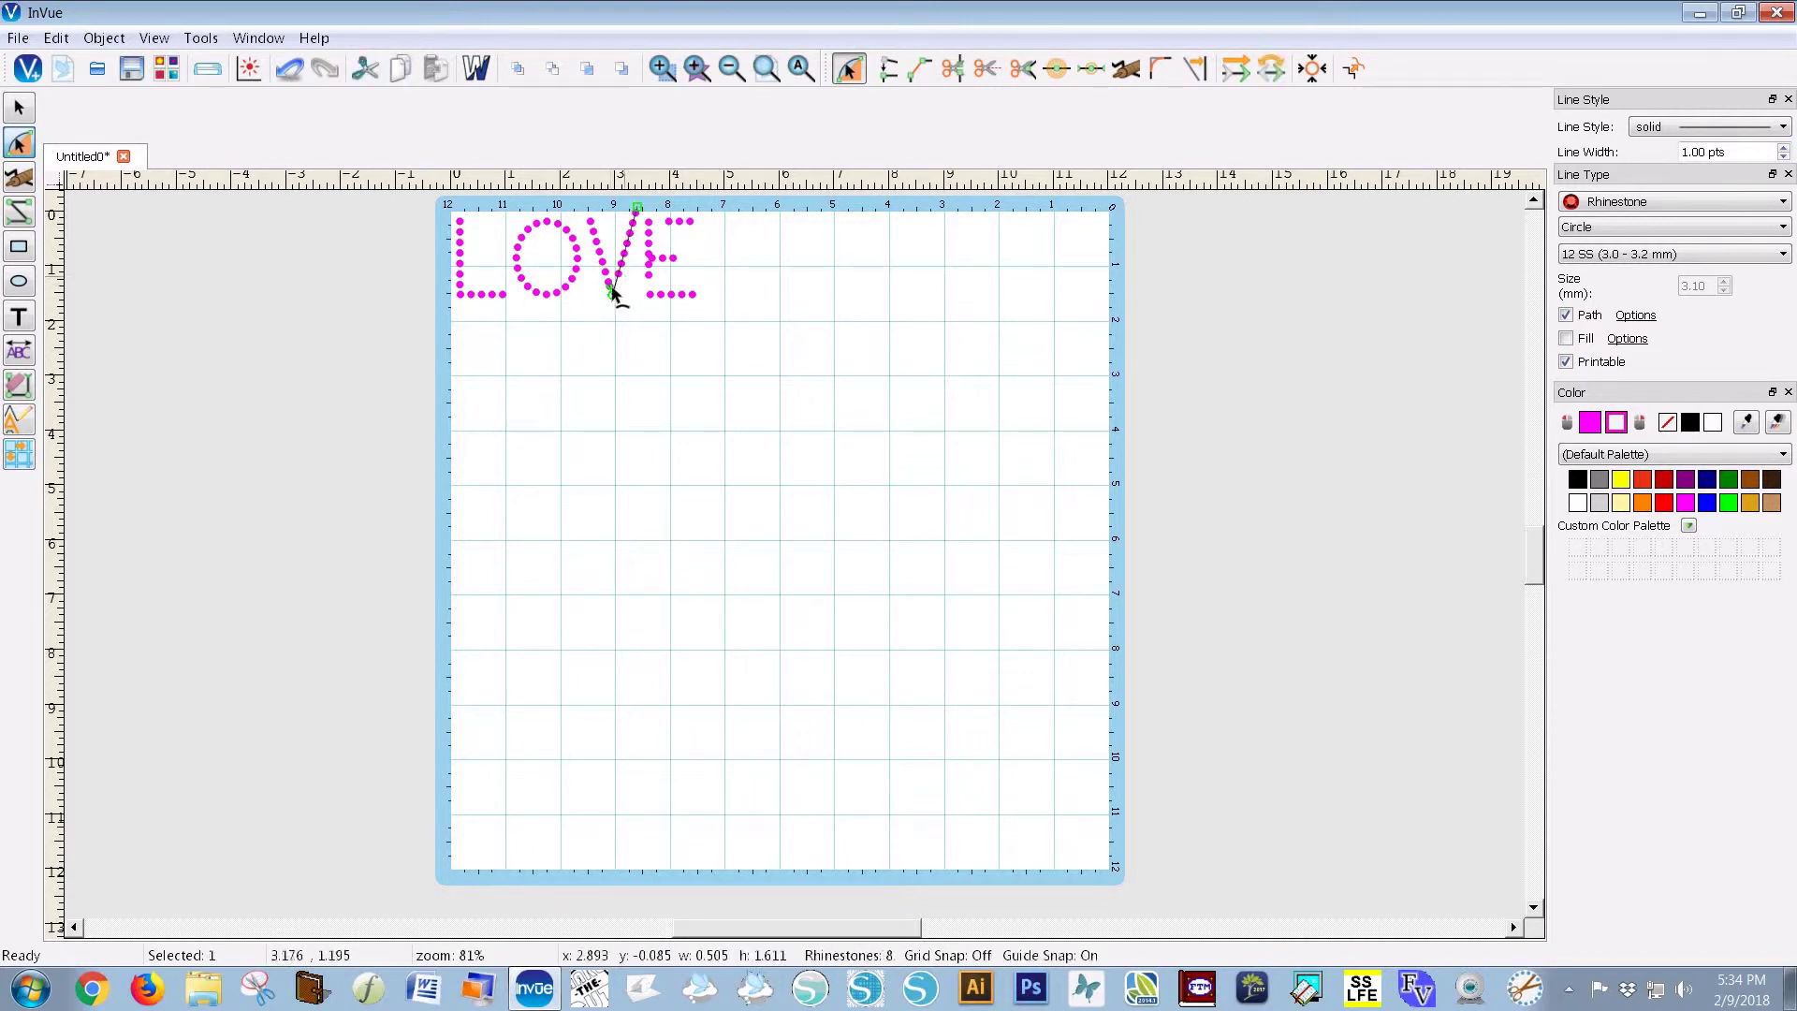
left_click_drag(640, 213, 635, 225)
left_click(617, 312)
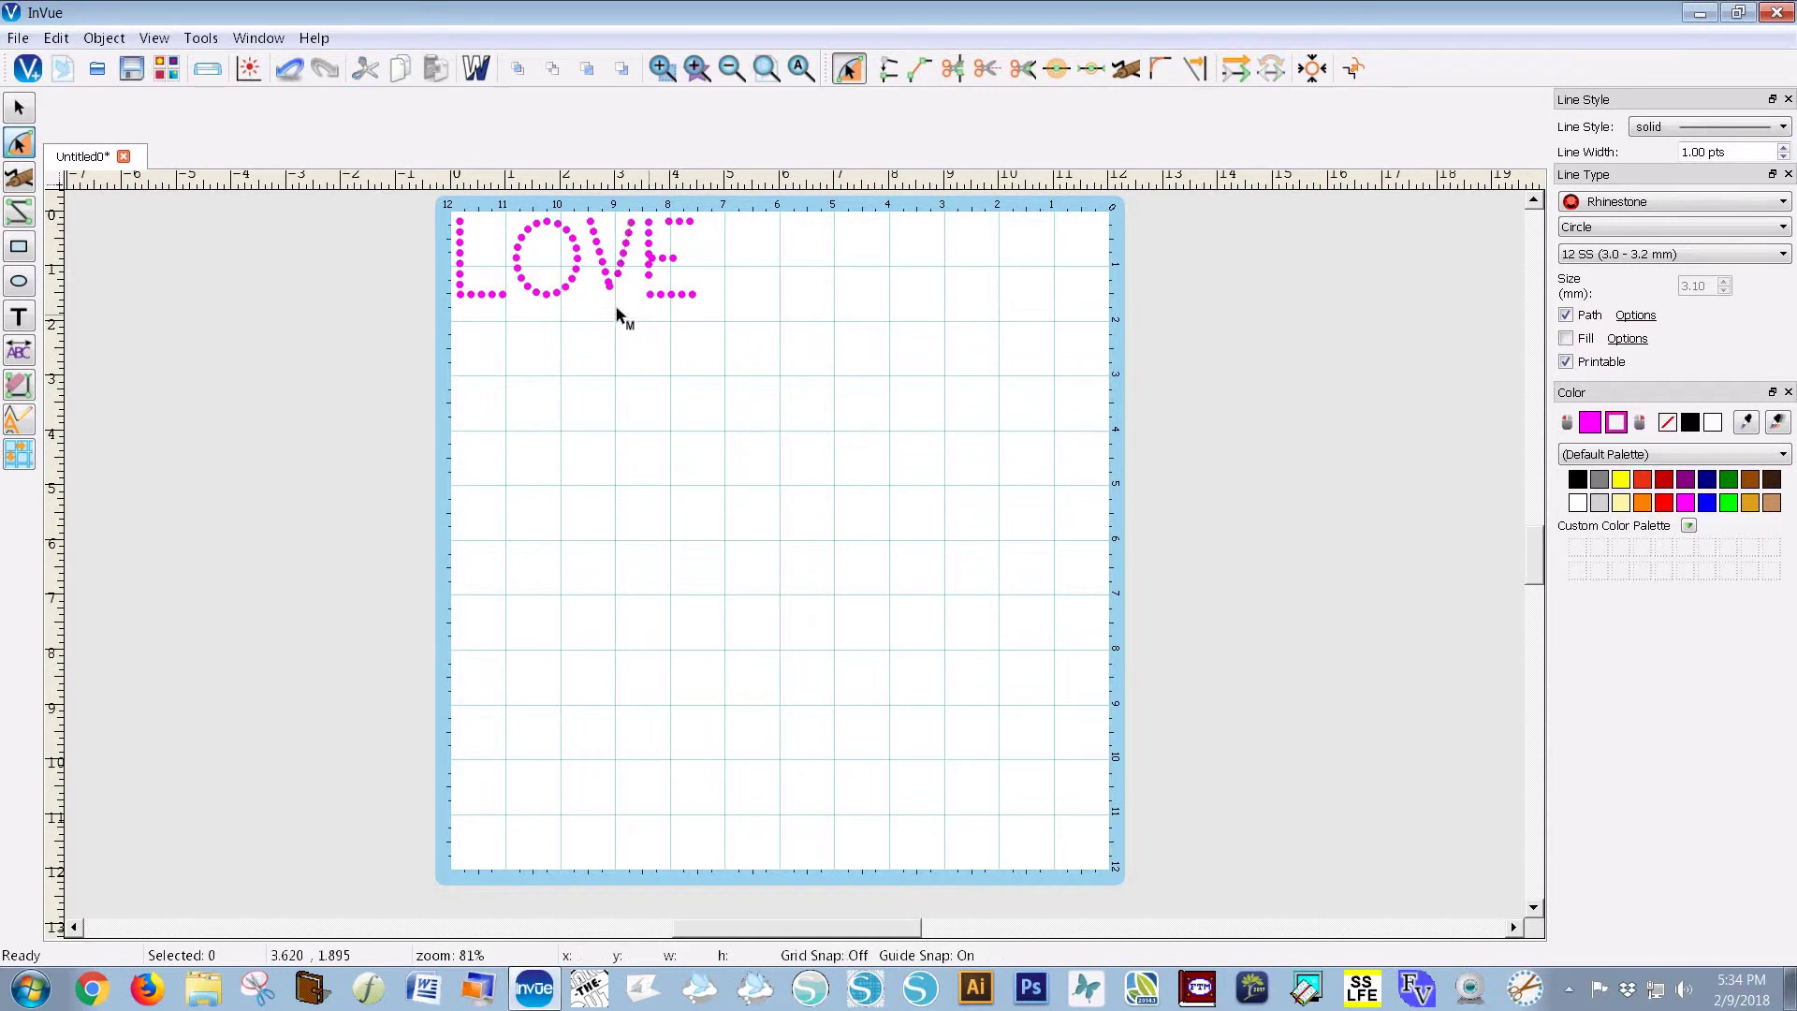
Step: Try adjusting the handle at the bottom node of the V's right stroke, and undo the last bend
left_click(611, 293)
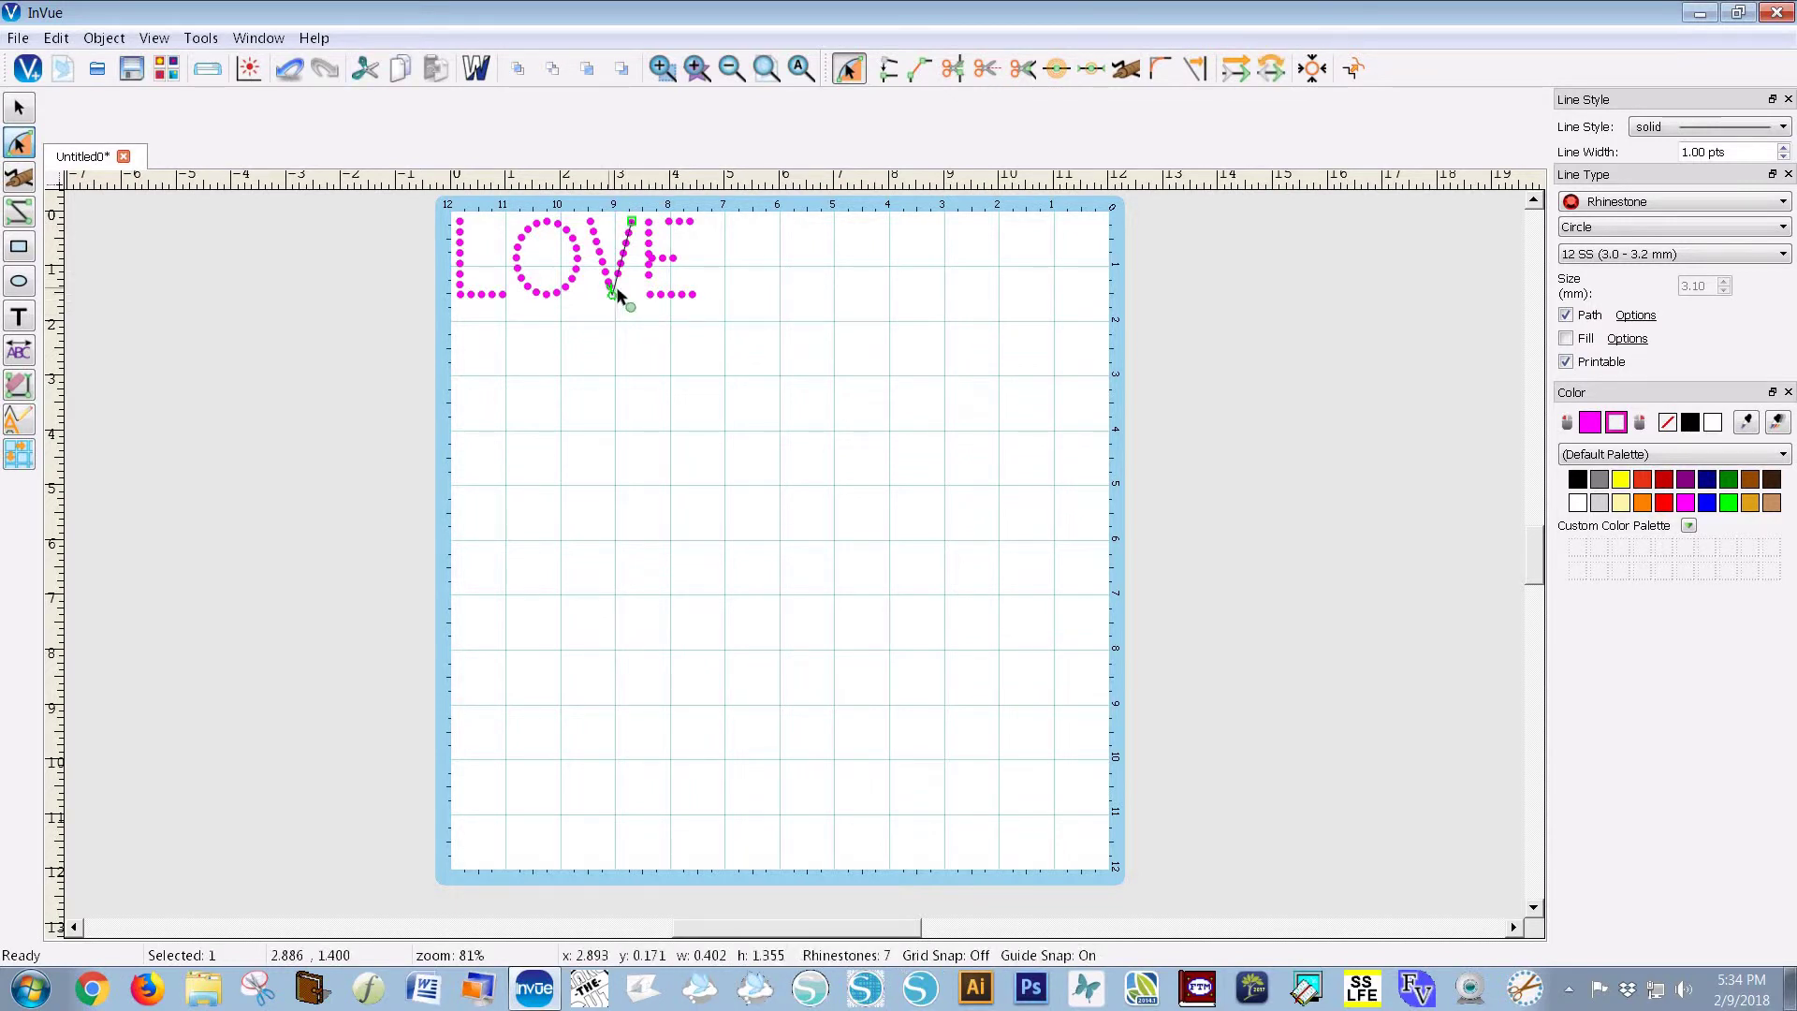
left_click_drag(628, 305, 621, 301)
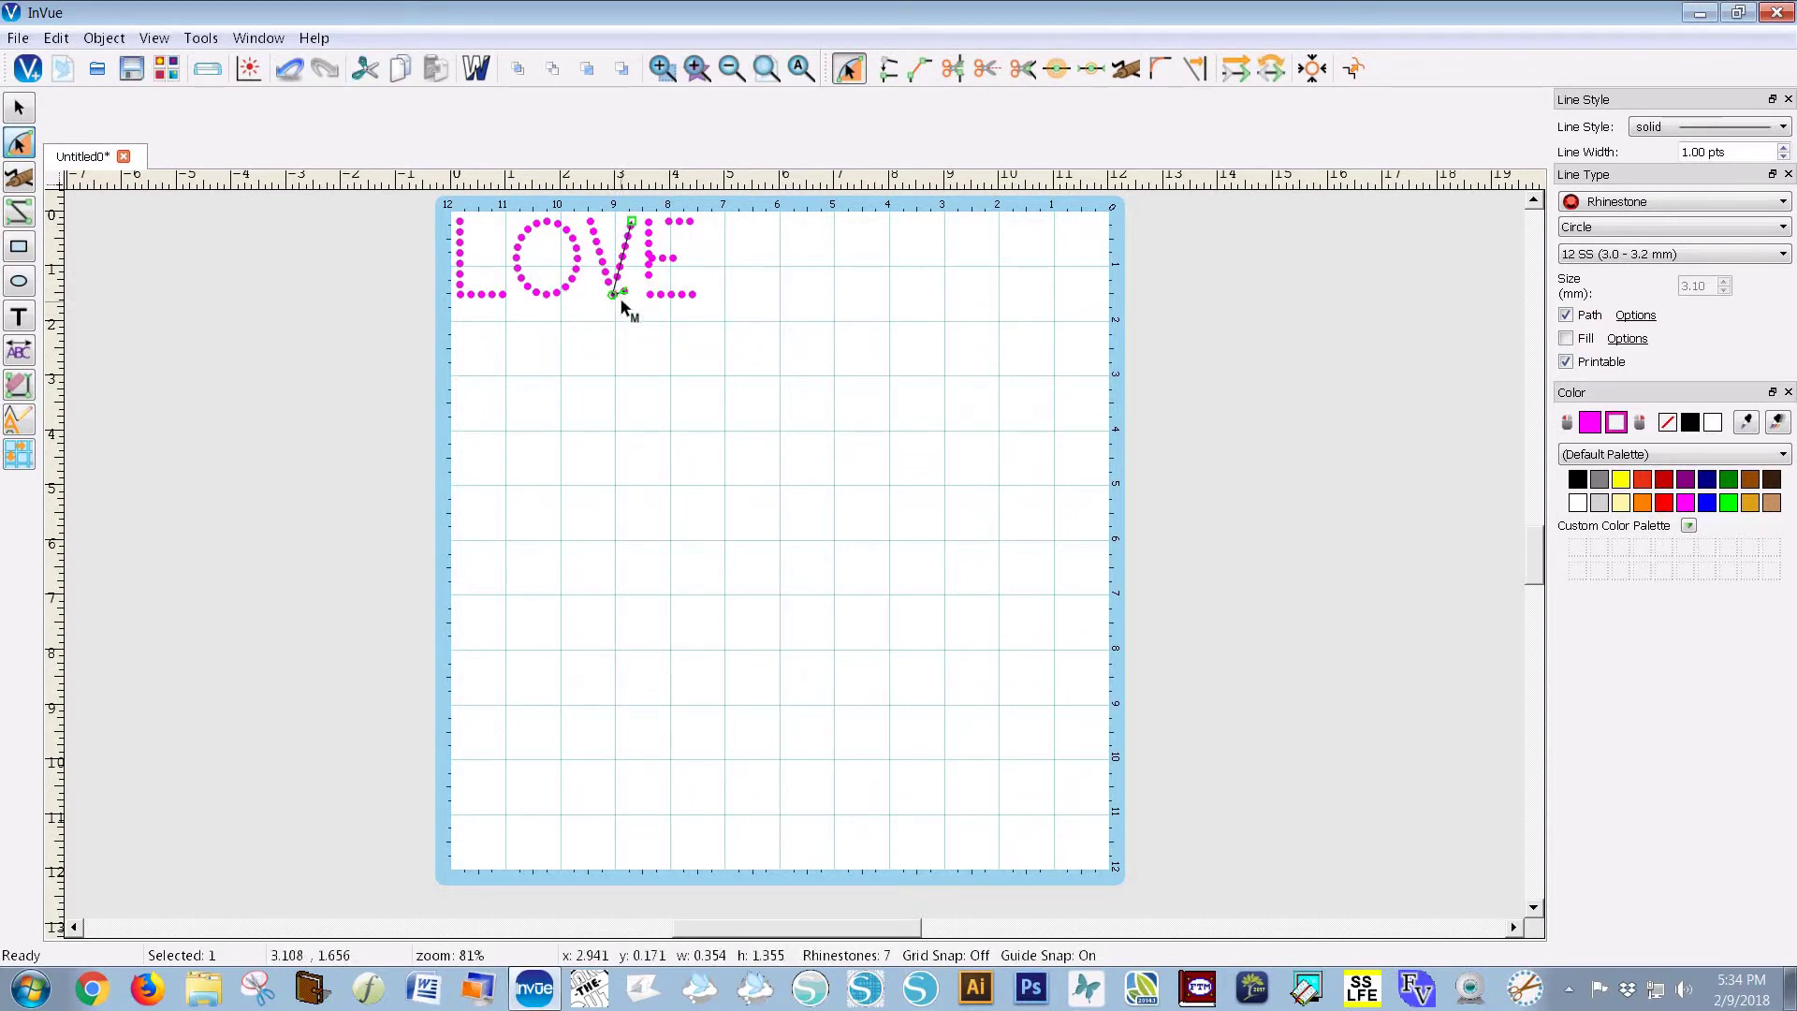
left_click(618, 298)
left_click(618, 298)
left_click_drag(617, 298, 646, 318)
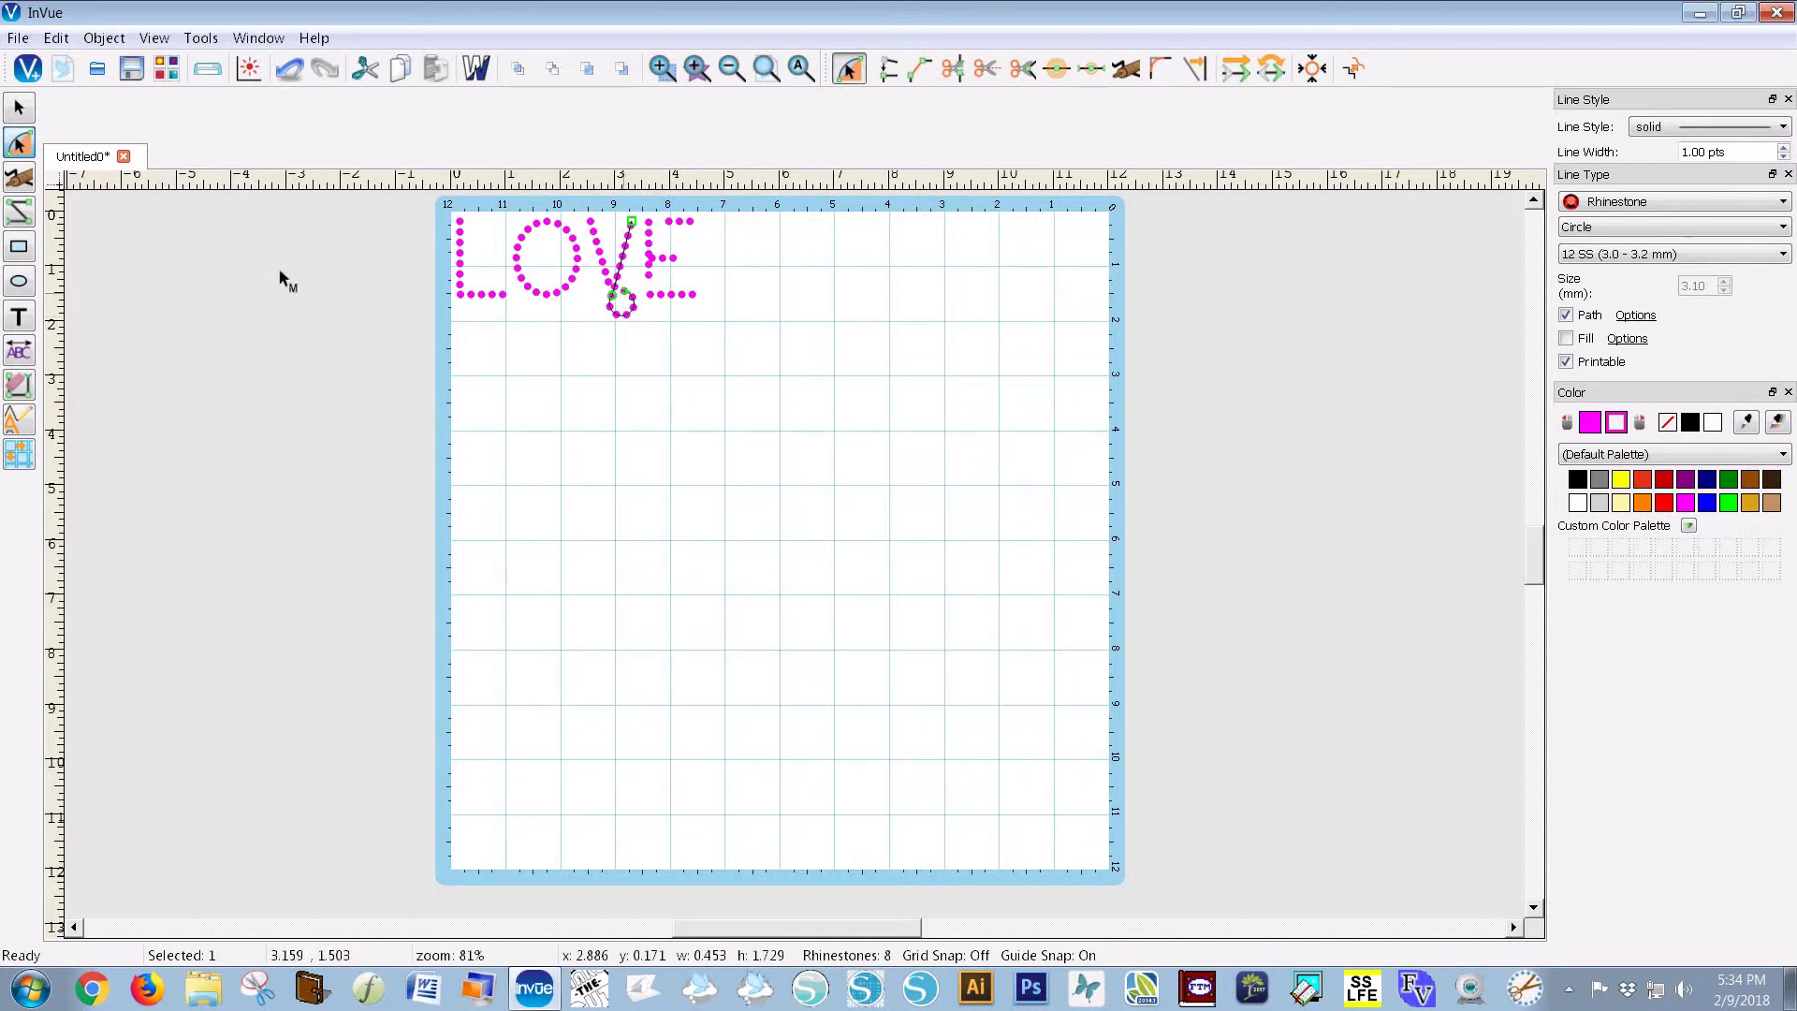
key("ctrl+z")
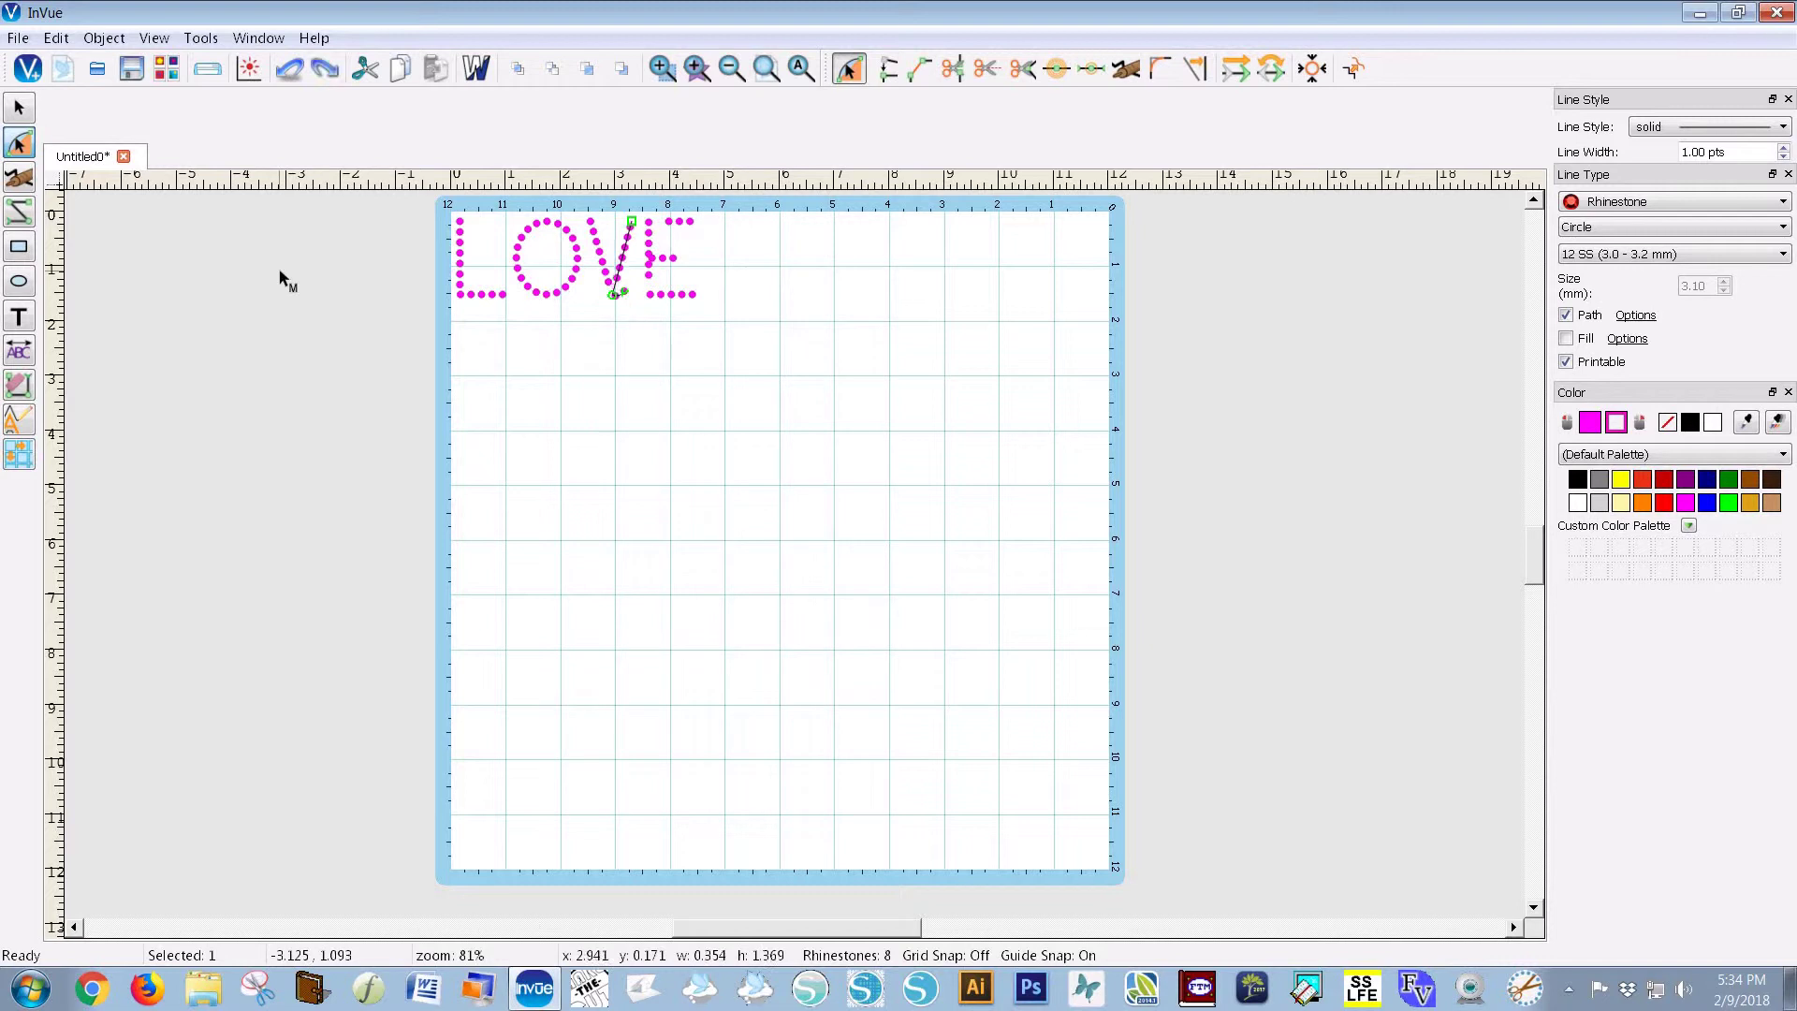
Step: Realign the bottom handle of the V's right stroke and raise its bottom node to make the stroke about 1.13 high
left_click(629, 290)
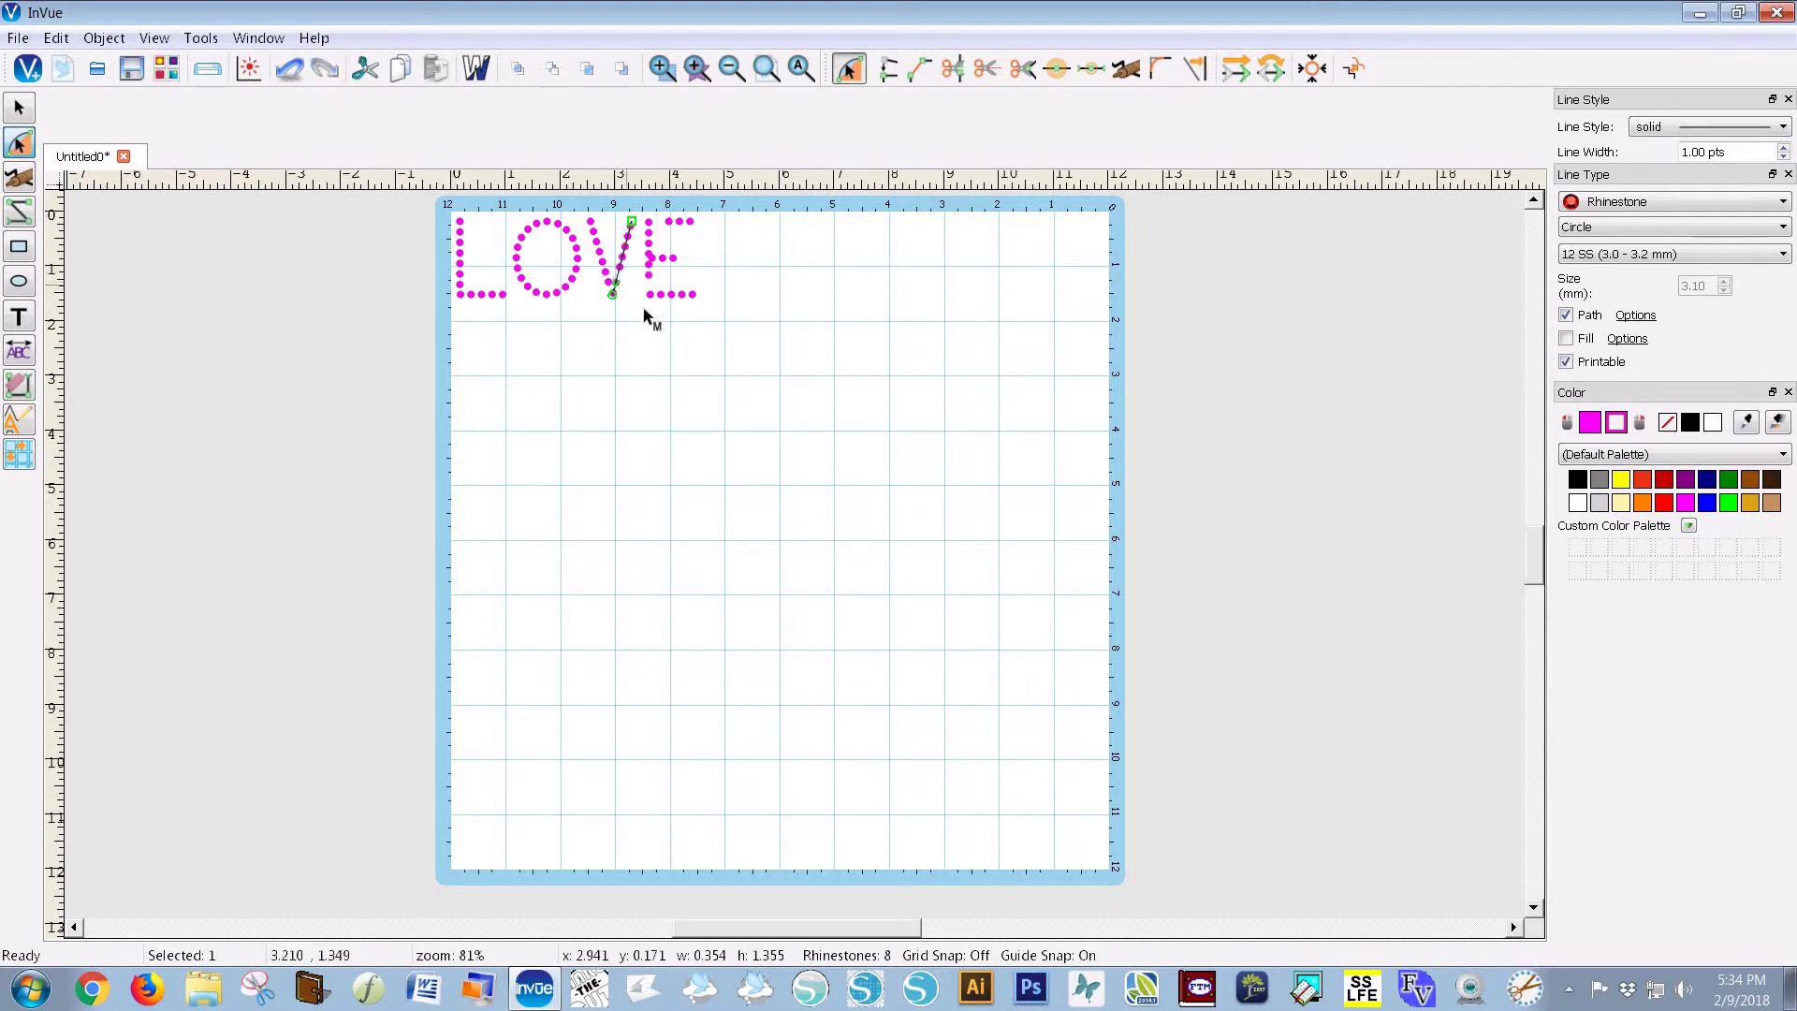
left_click(644, 316)
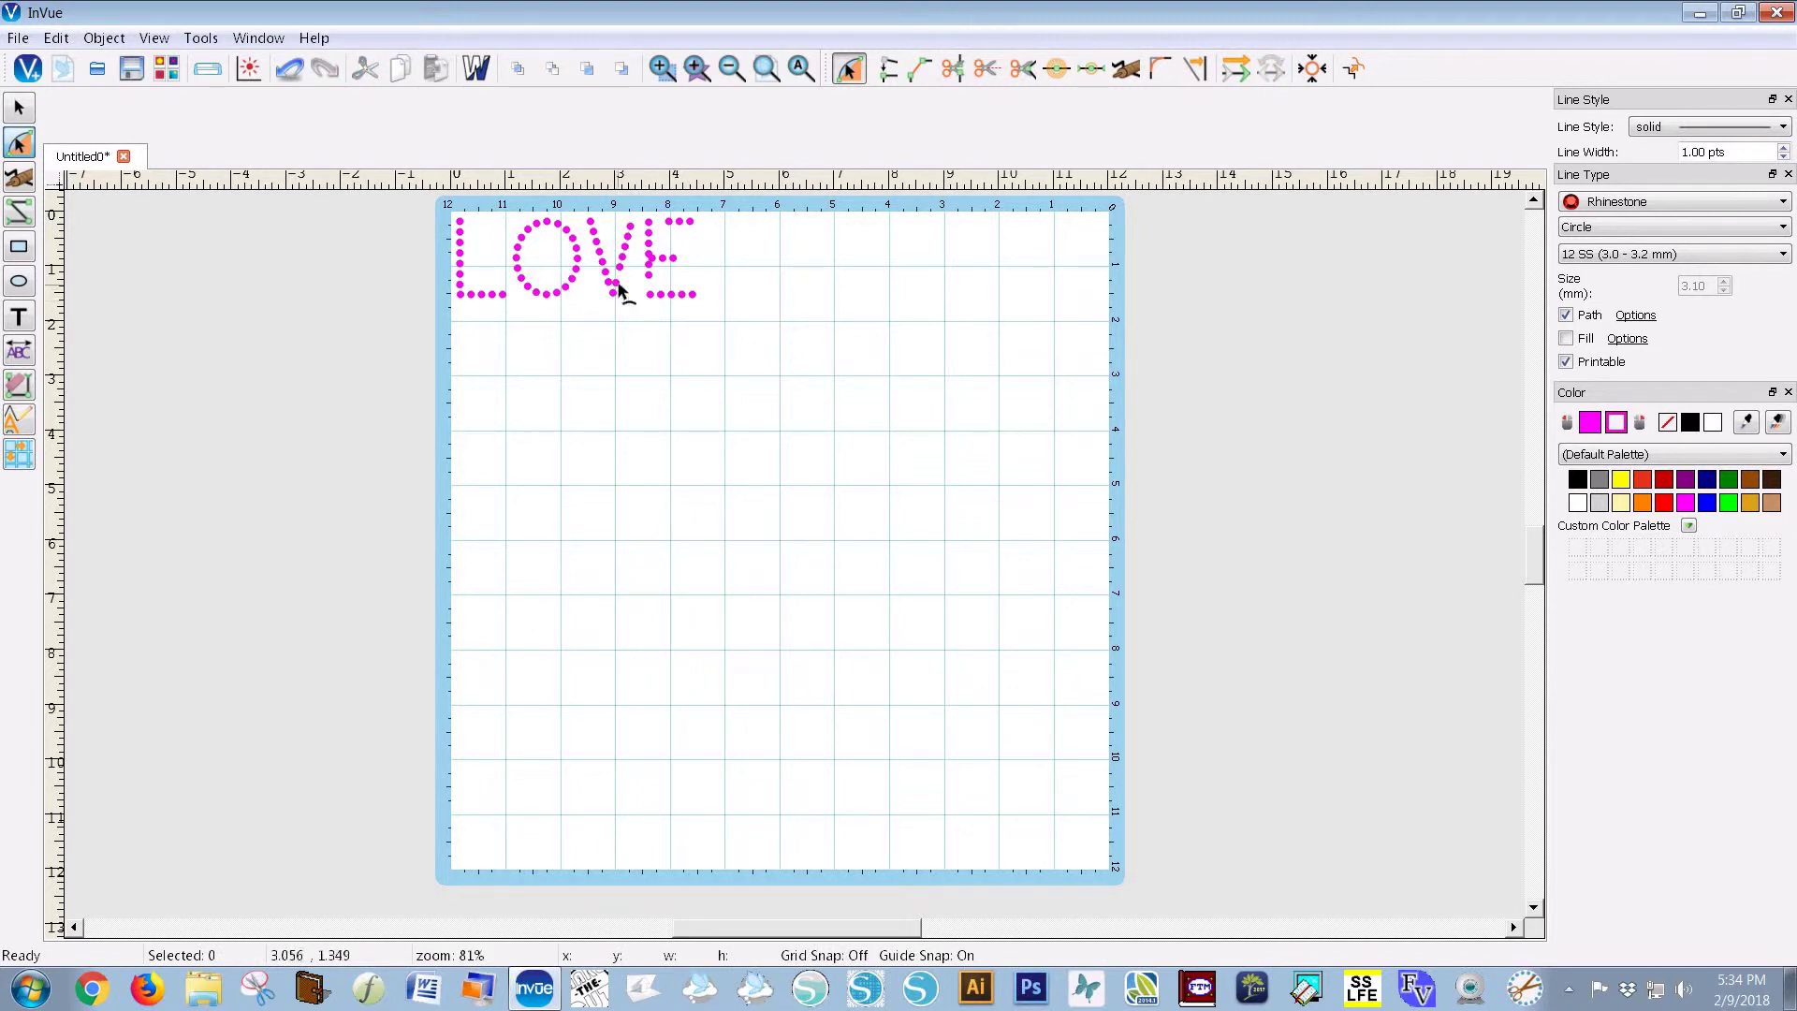
left_click(618, 291)
left_click_drag(613, 297, 618, 285)
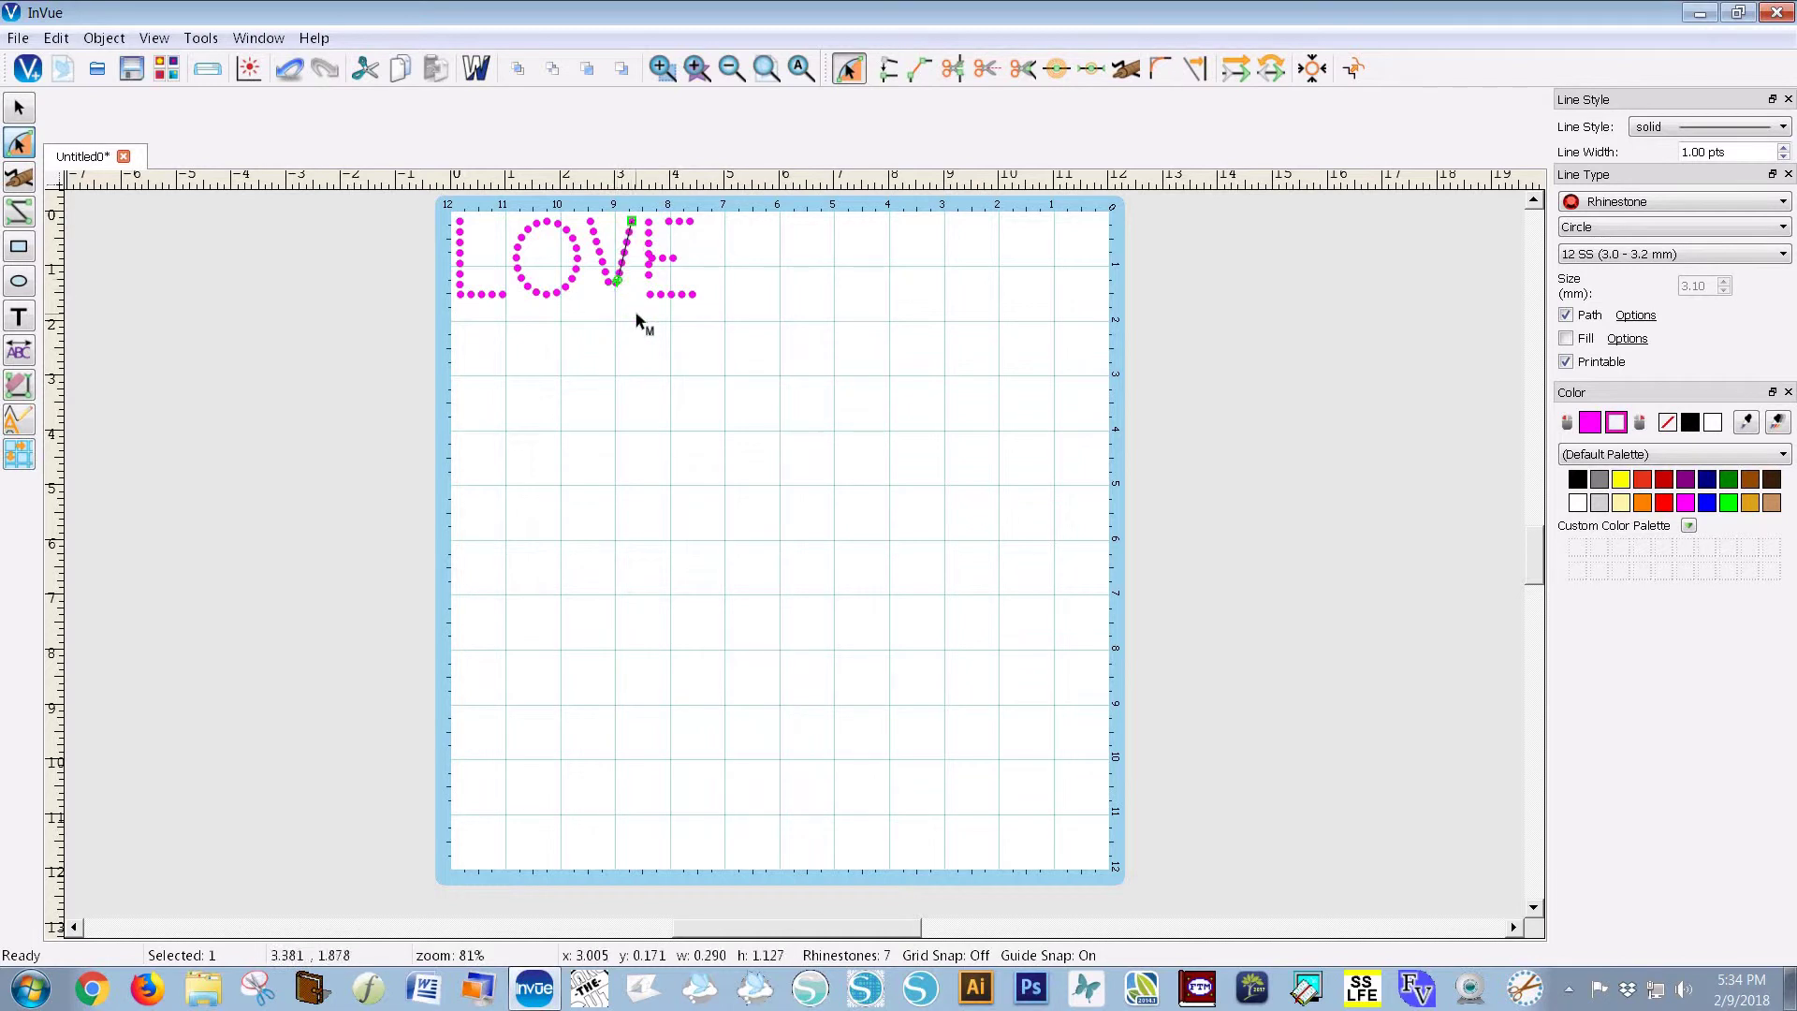
left_click(637, 315)
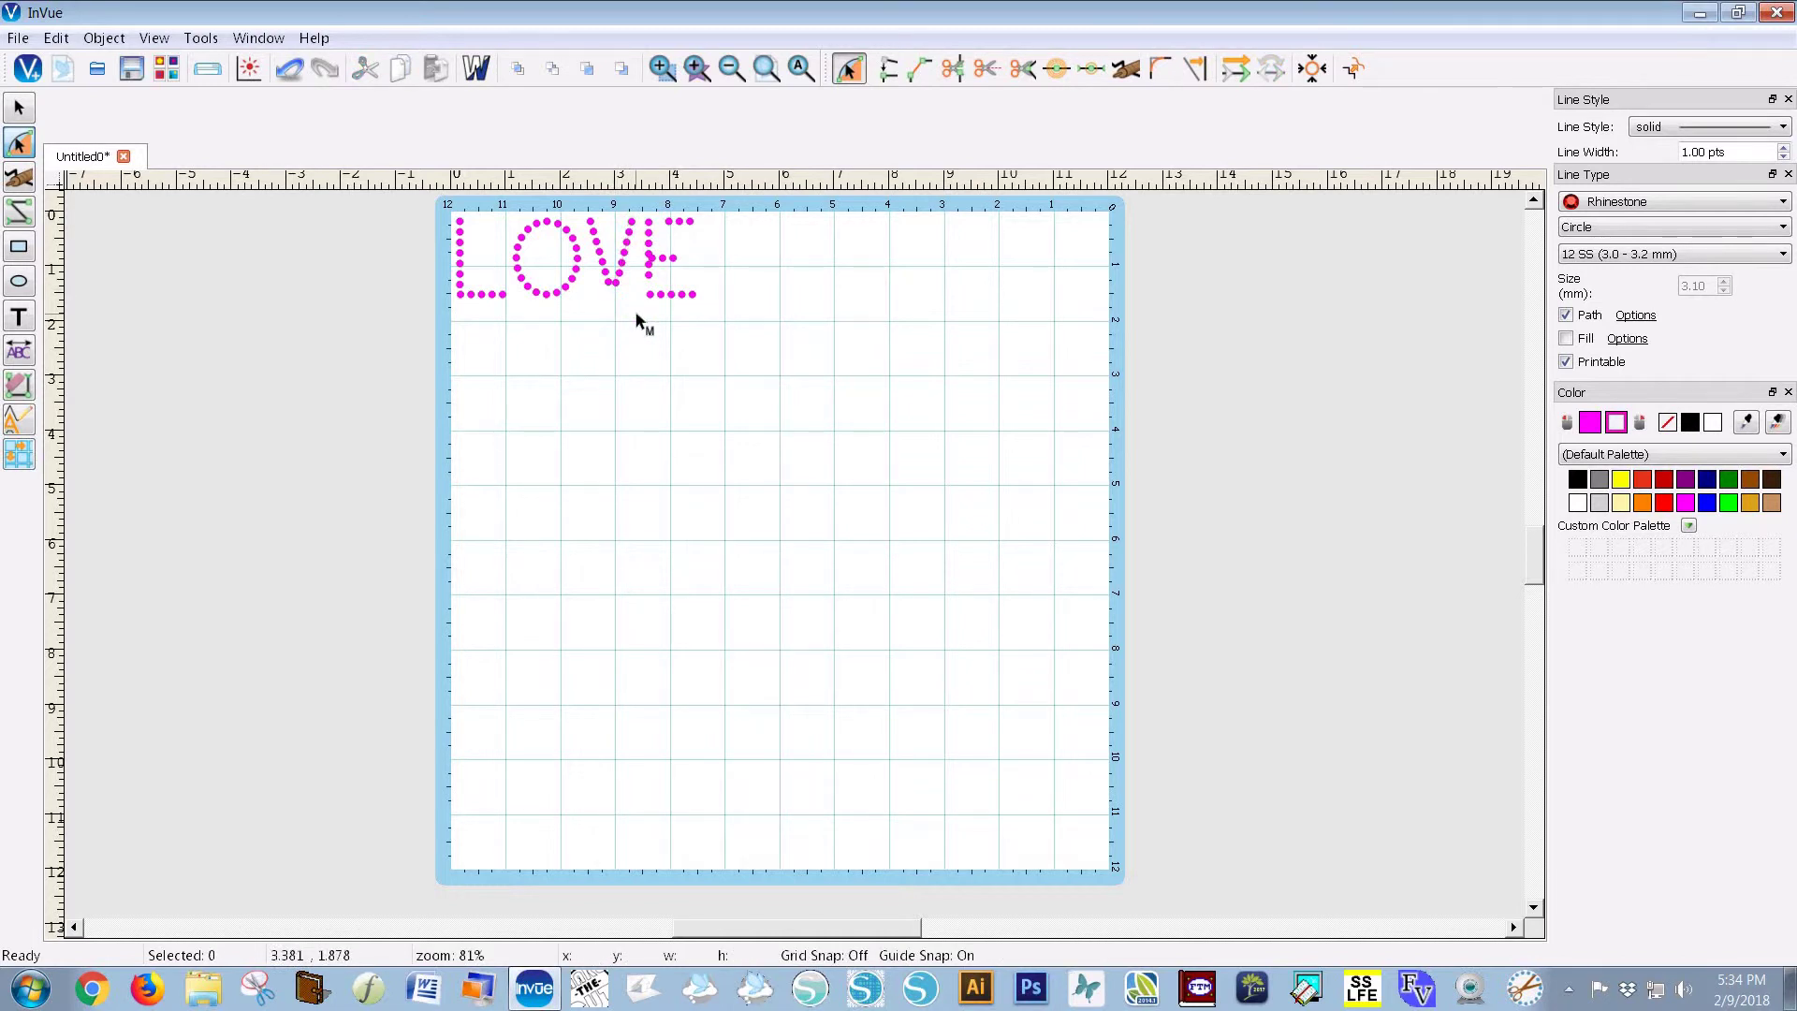
Step: Nudge the V's right stroke three increments to the right, to an x position of 3.033, and deselect it
left_click(20, 110)
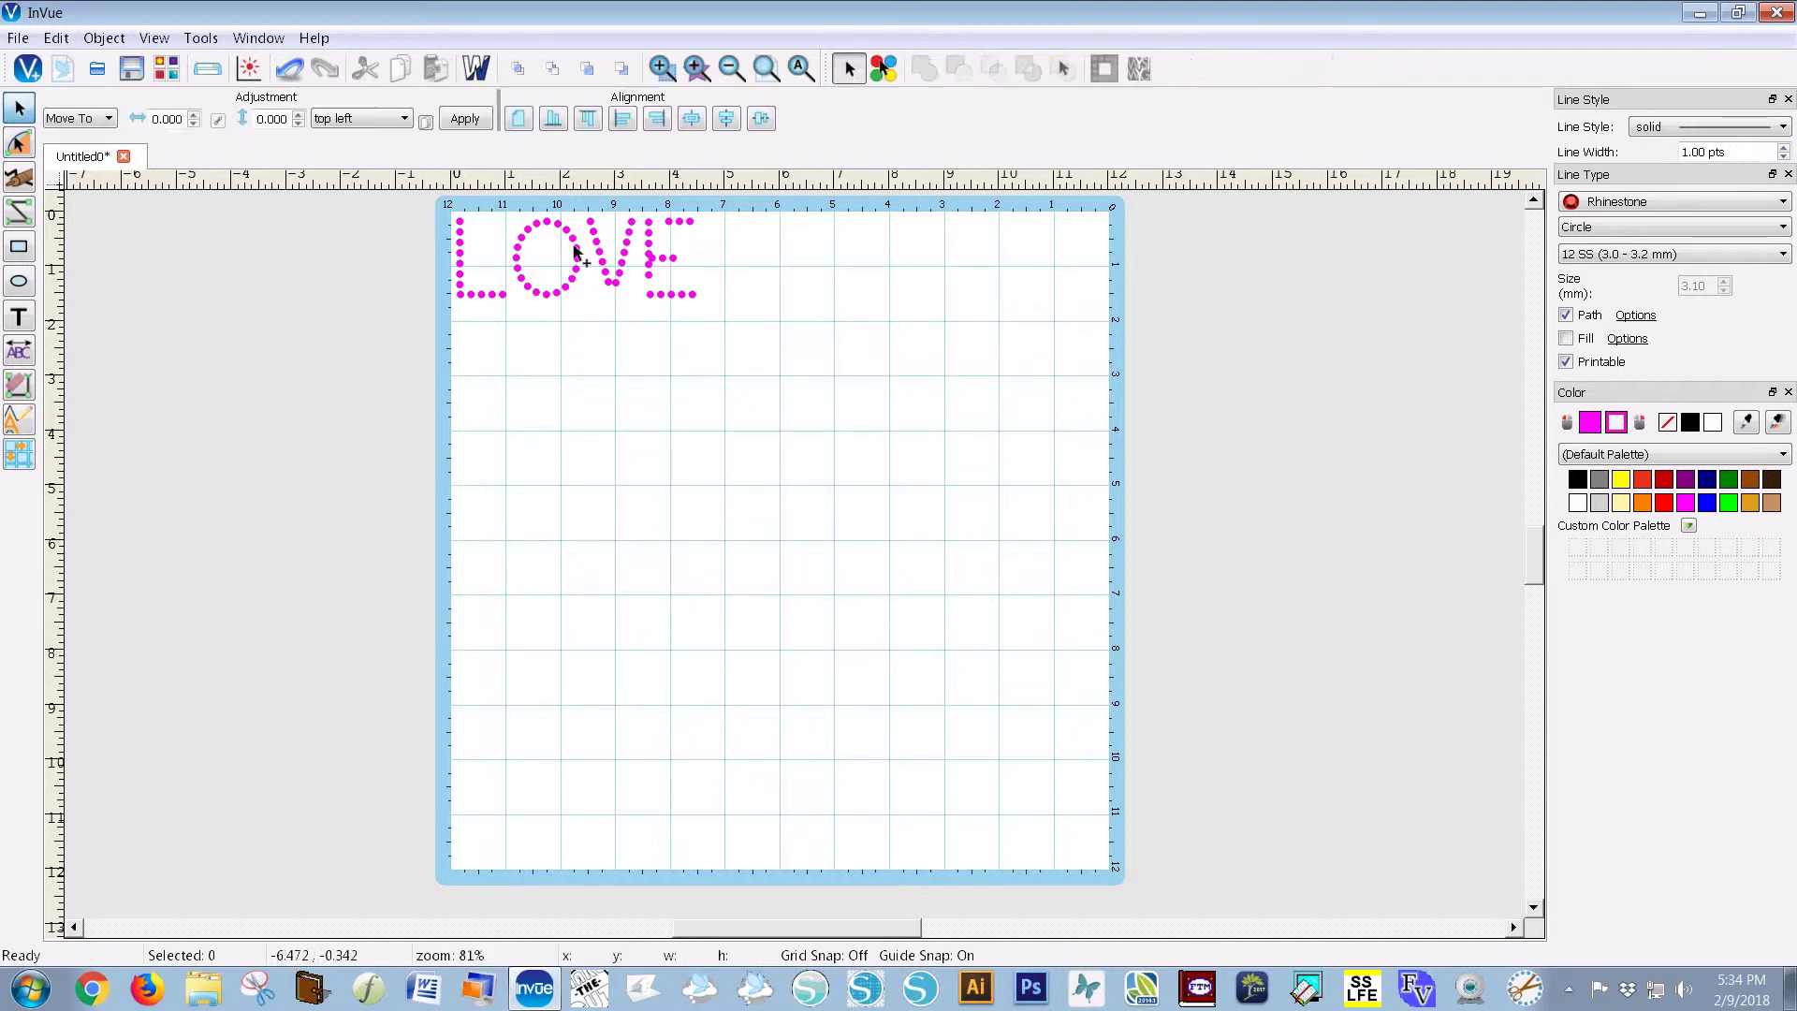
left_click(621, 273)
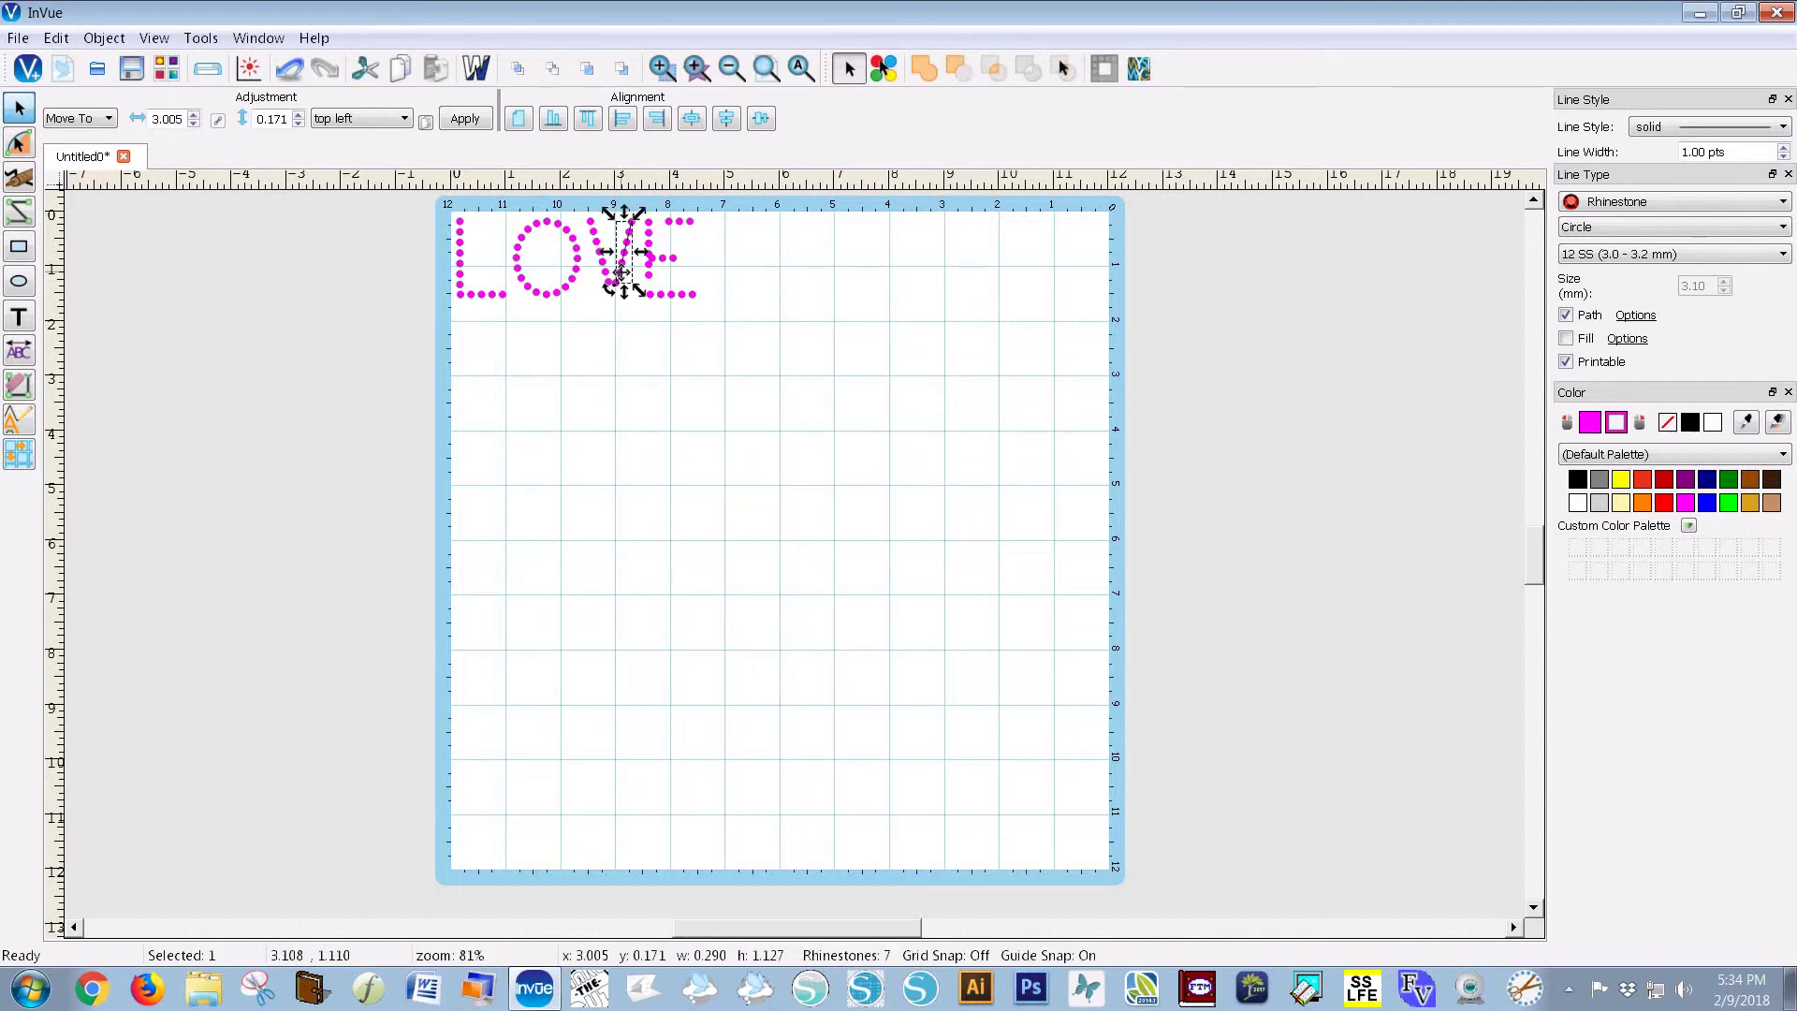
key("Right")
key("Right")
key("Right")
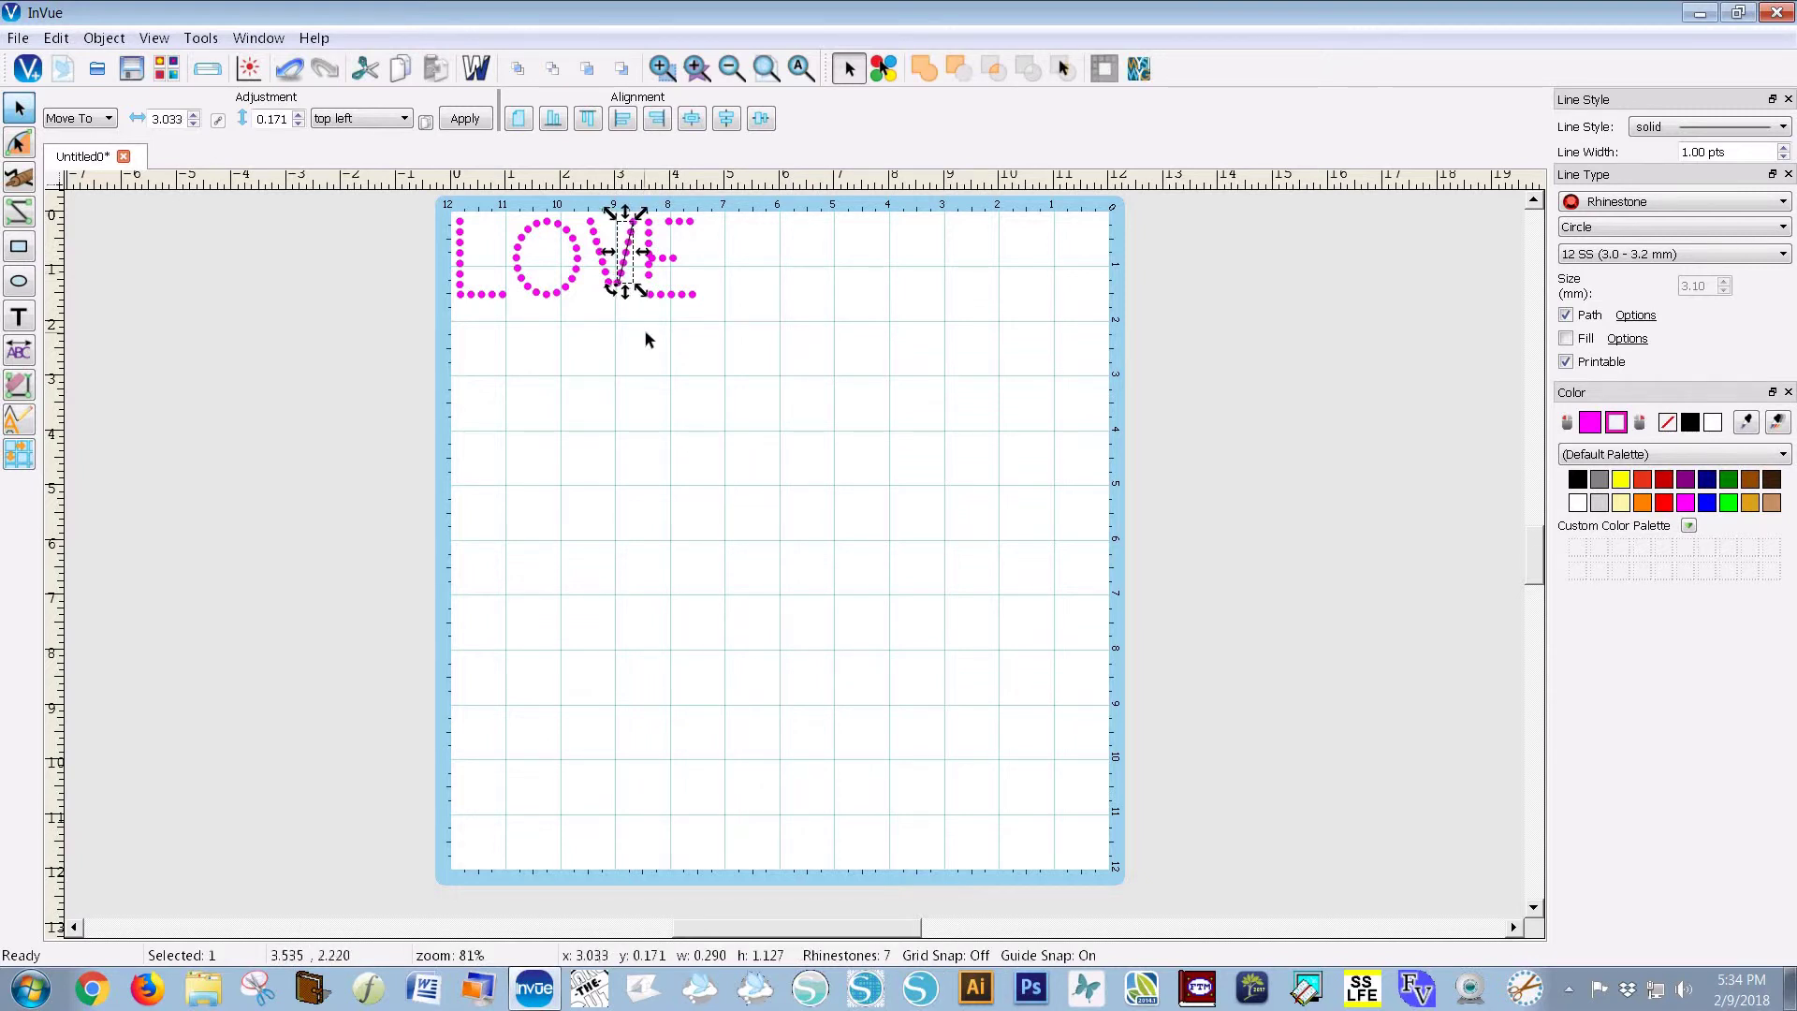
left_click(645, 333)
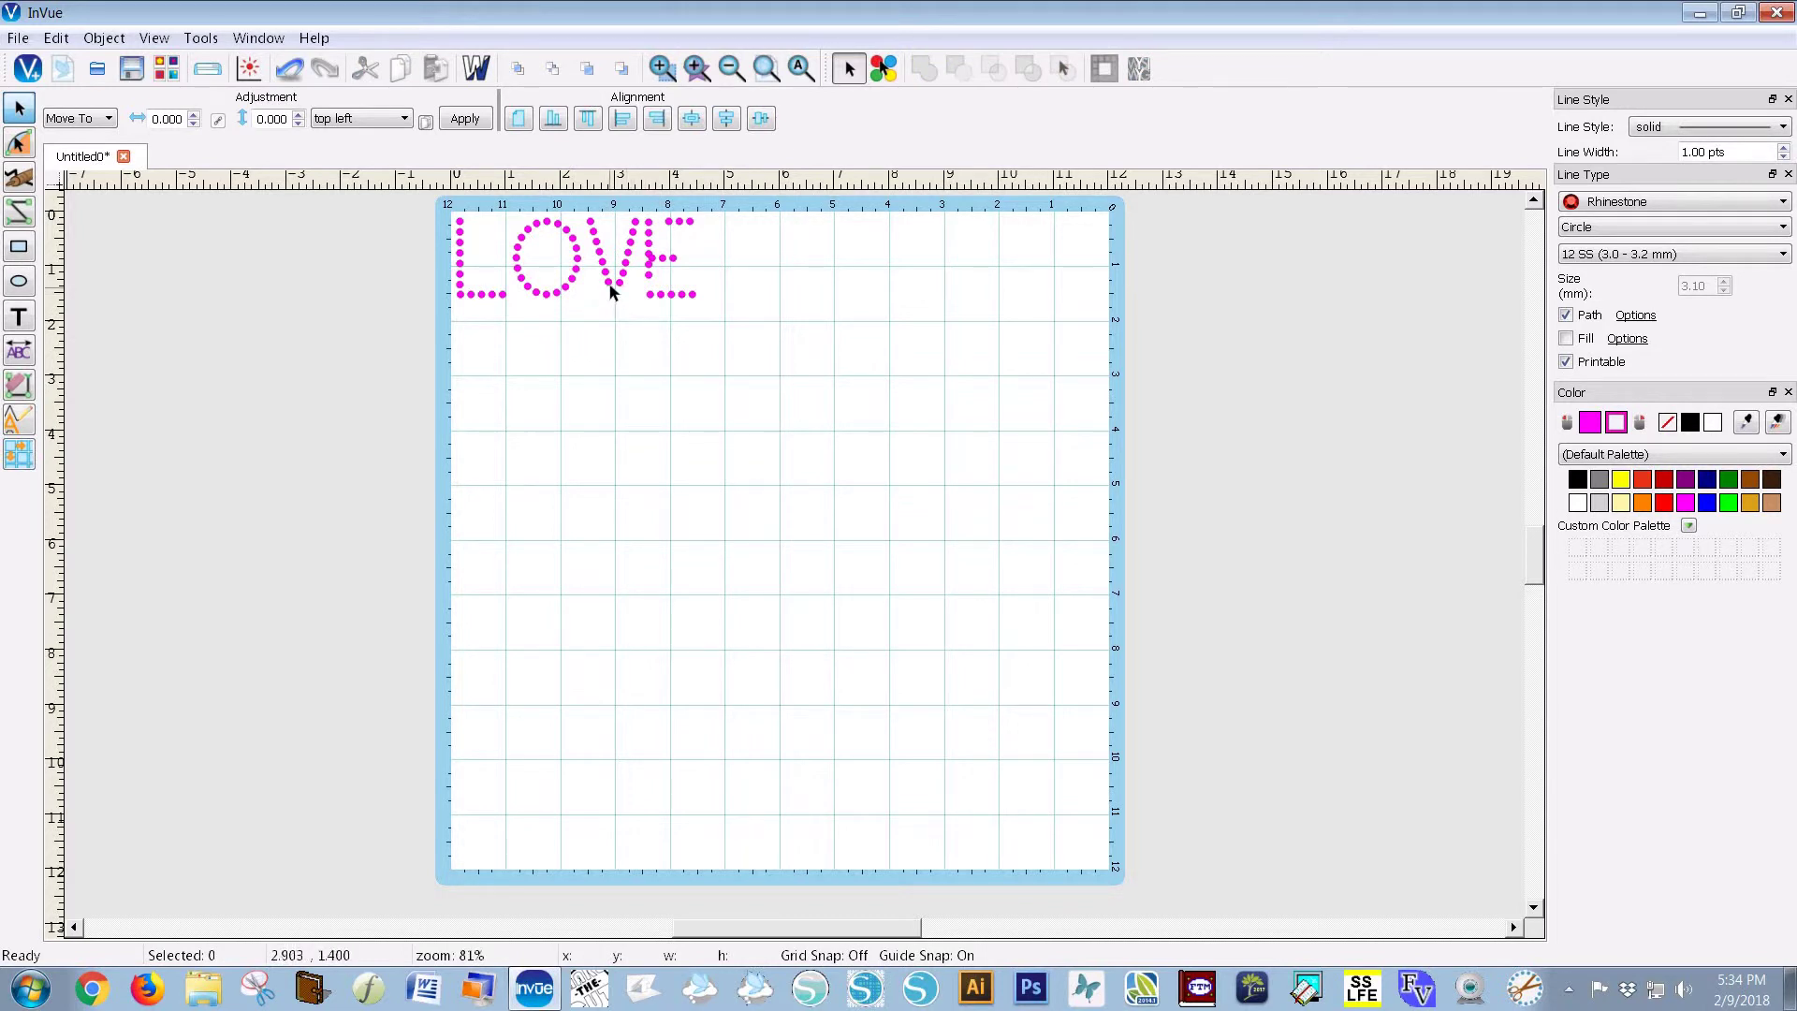
Step: Draw a straight line about 0.051 long below the V to make a single separate rhinestone, and keep it selected
left_click(18, 213)
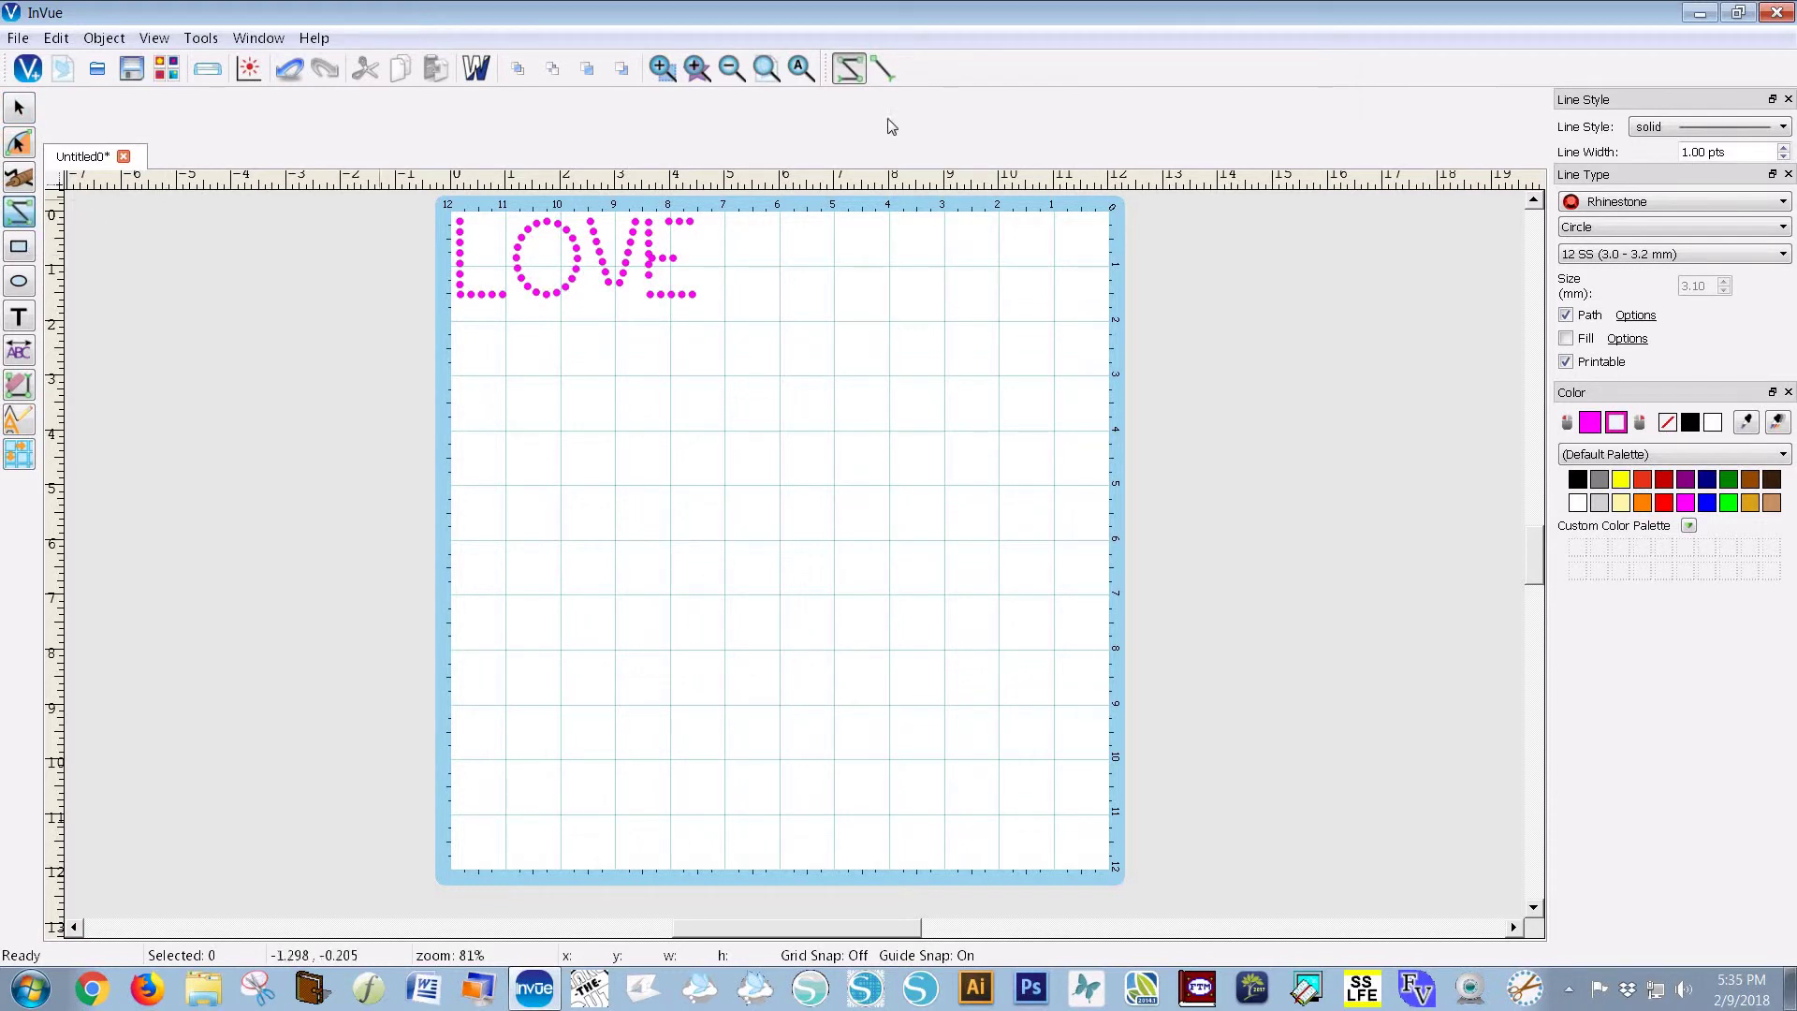
left_click(885, 81)
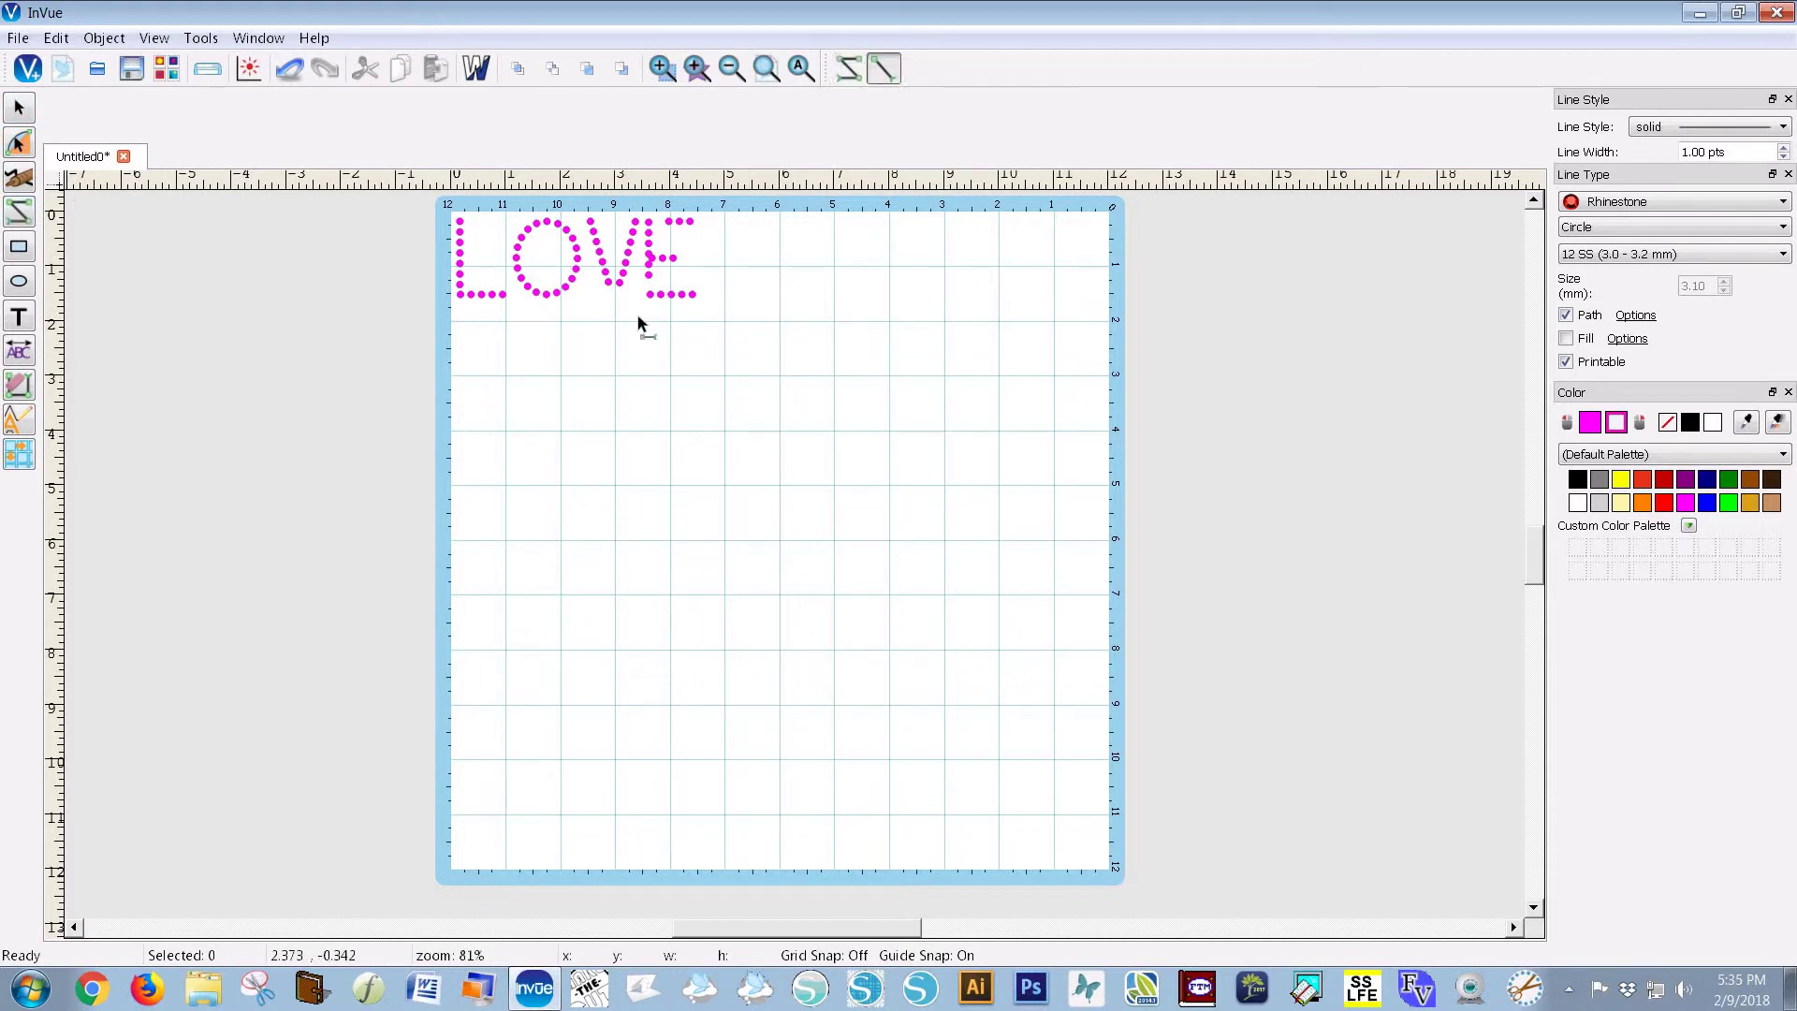
left_click(589, 322)
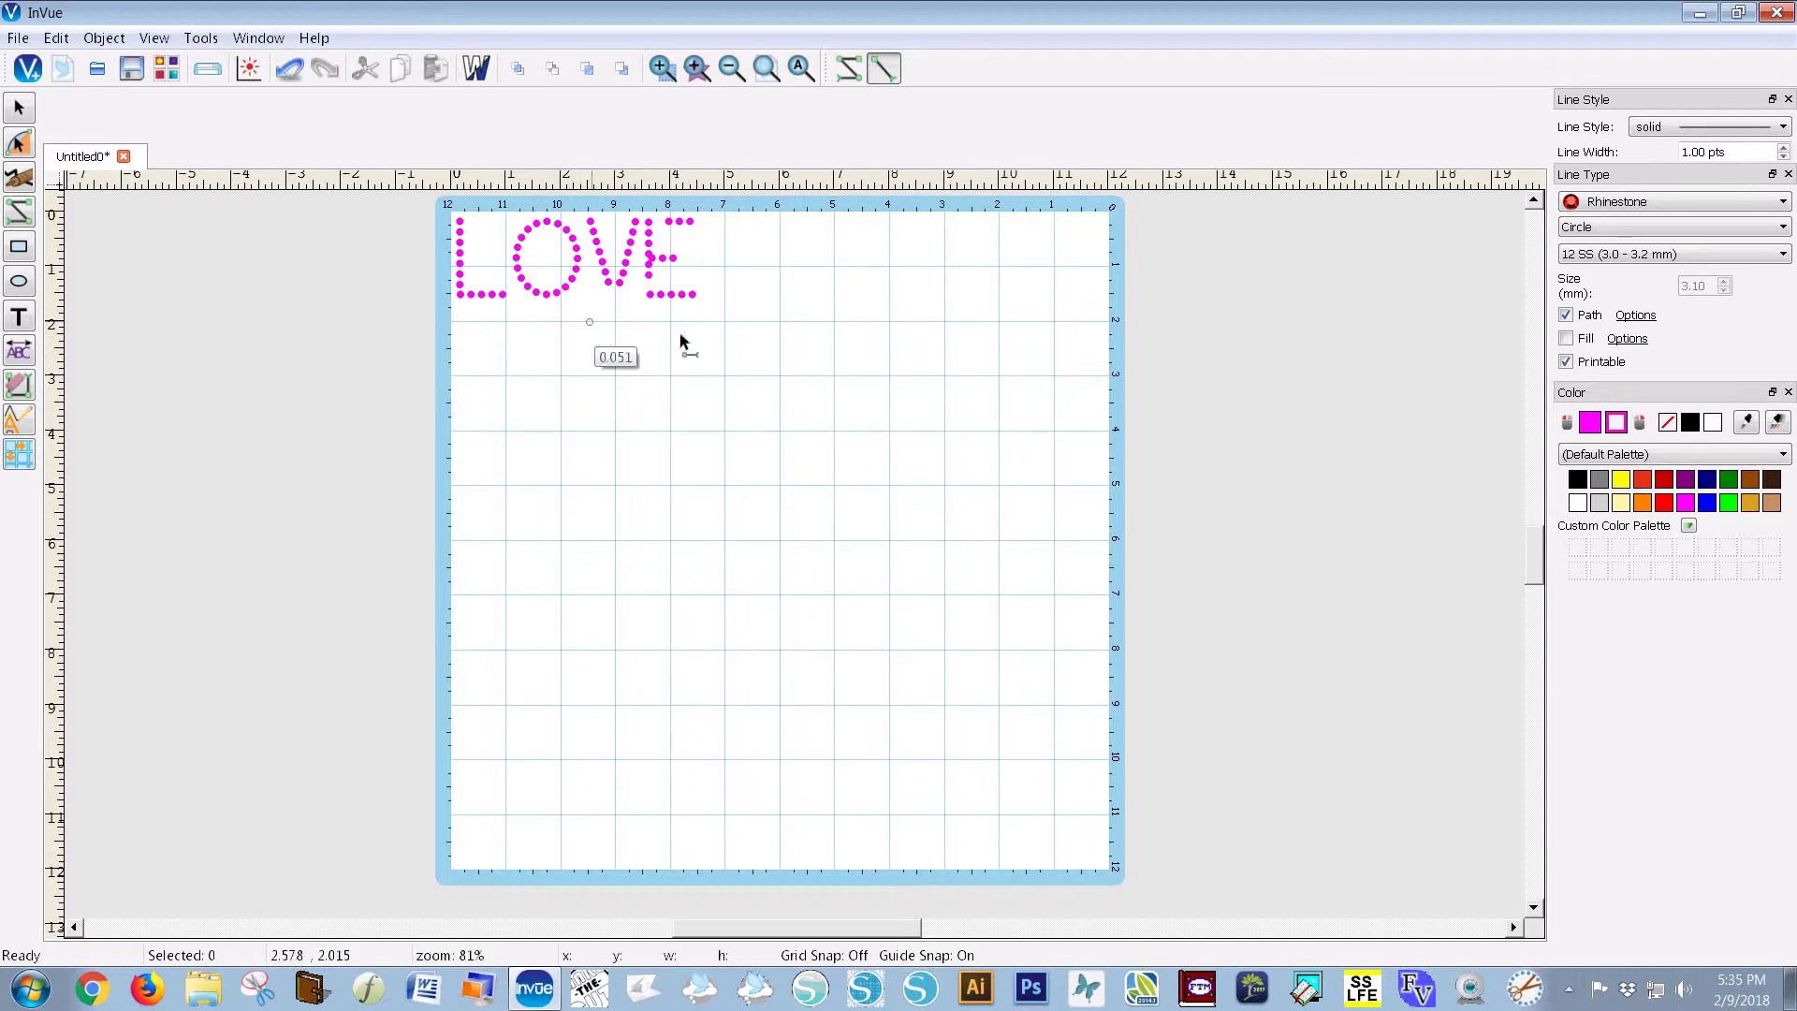
left_click(21, 108)
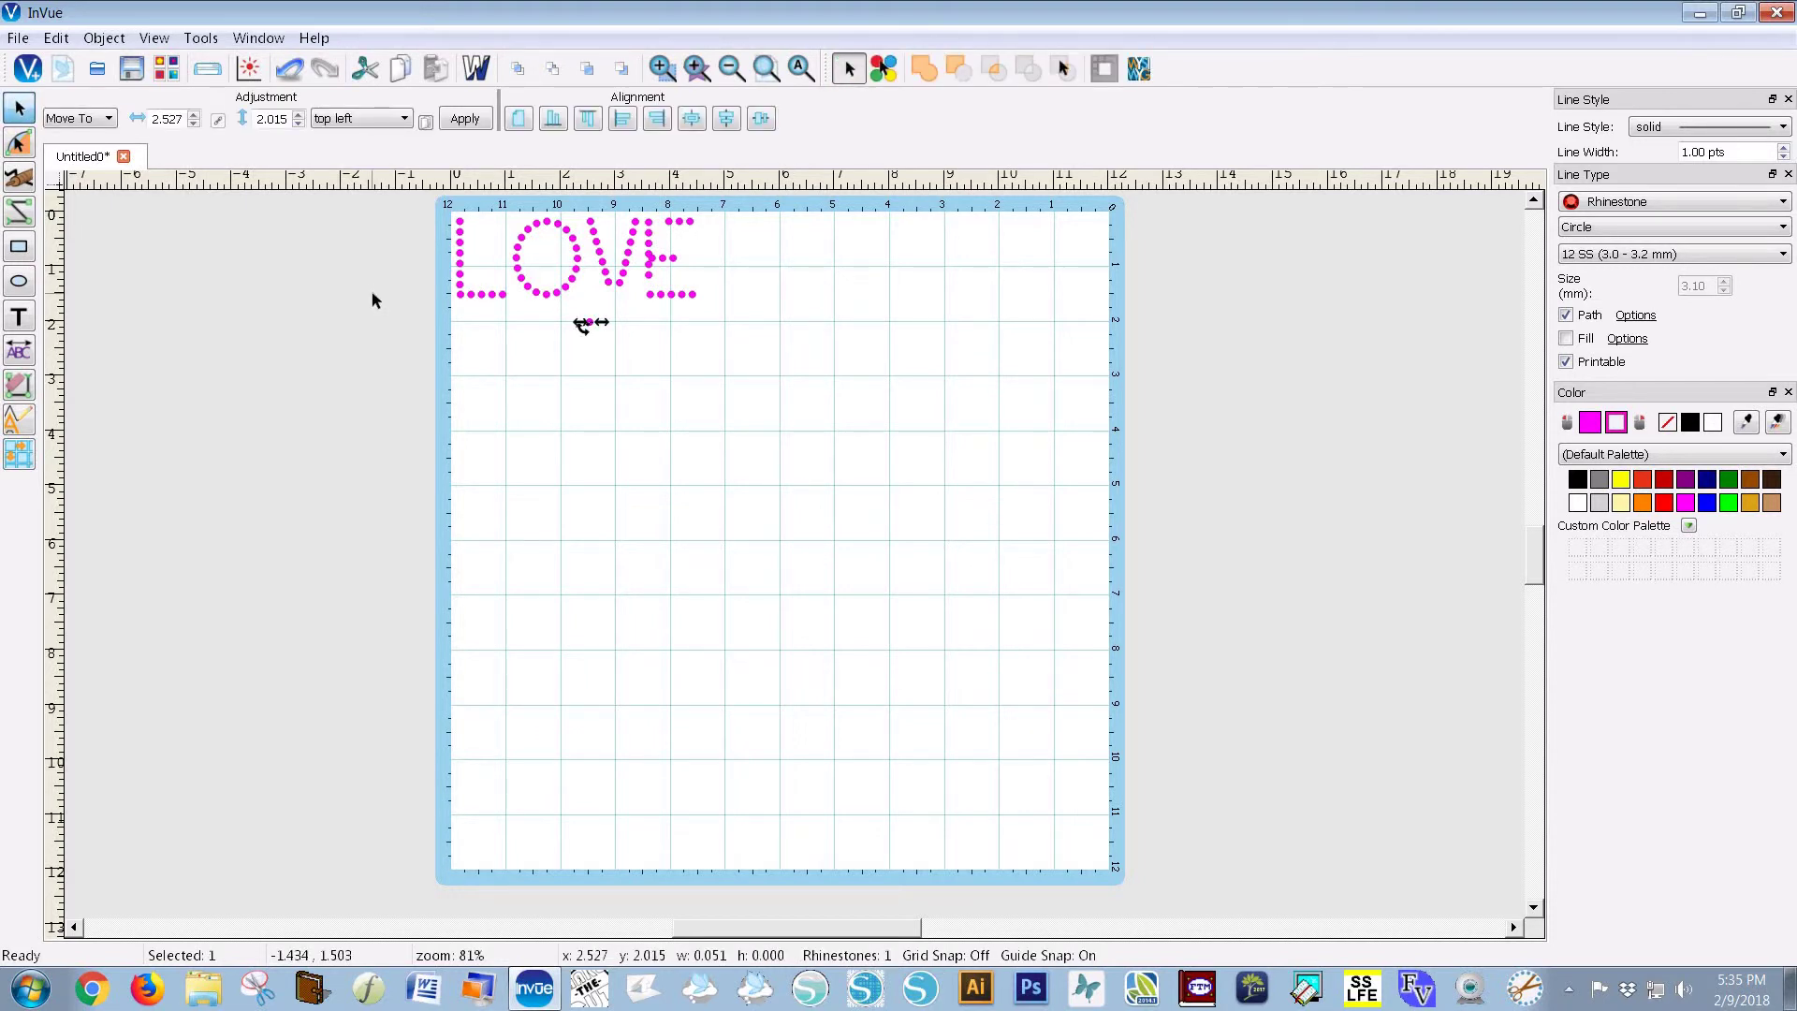
Step: Nudge the single rhinestone right and up to the bottom point of the V, at x 2.985, y 1.487, and deselect it
key("Right")
key("Right")
key("Right")
key("Right")
key("Right")
key("Right")
key("Right")
key("Right")
key("Right")
key("Right")
key("Right")
key("Right")
key("Right")
key("Right")
key("Right")
key("Right")
key("Right")
key("Right")
key("Right")
key("Right")
key("Right")
key("Right")
key("Right")
key("Right")
key("Right")
key("Right")
key("Right")
key("Up")
key("Up")
key("Up")
key("Up")
key("Up")
key("Up")
key("Up")
key("Up")
key("Up")
key("Up")
key("Up")
key("Up")
key("Up")
key("Up")
key("Up")
key("Up")
key("Up")
key("Up")
key("Up")
key("Up")
key("Up")
key("Right")
key("Left")
left_click(667, 340)
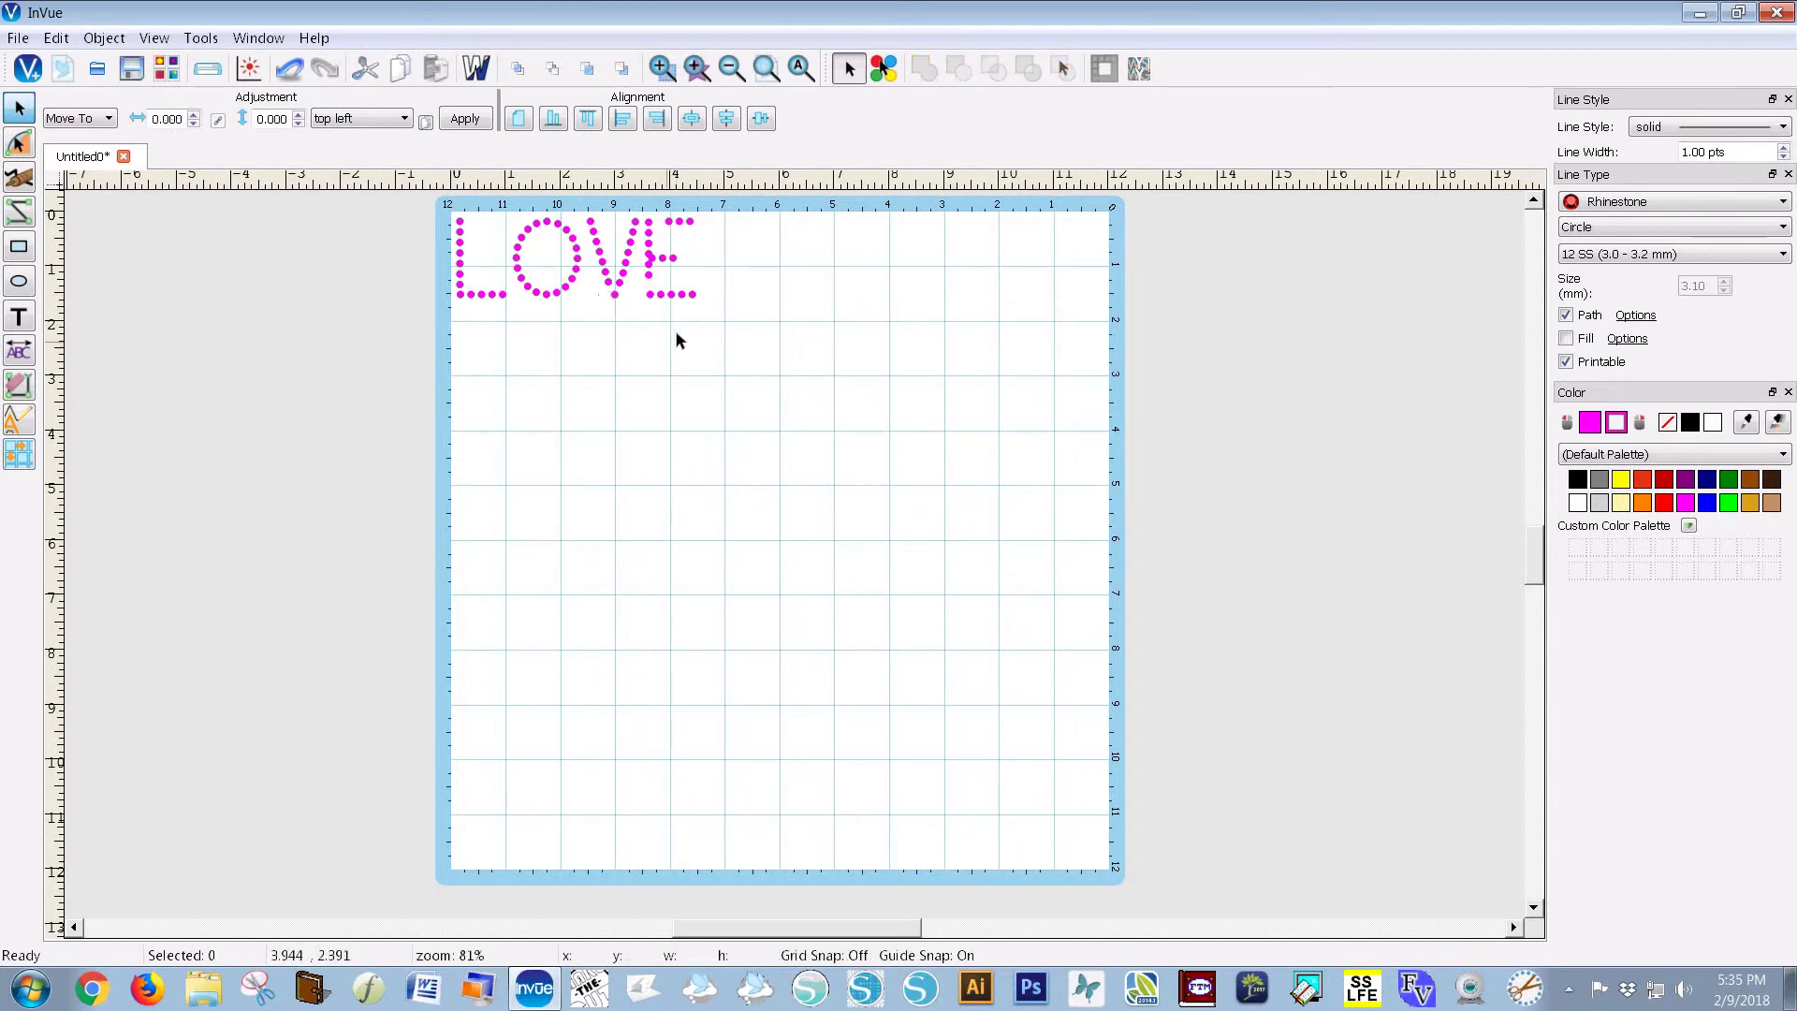
left_click(613, 296)
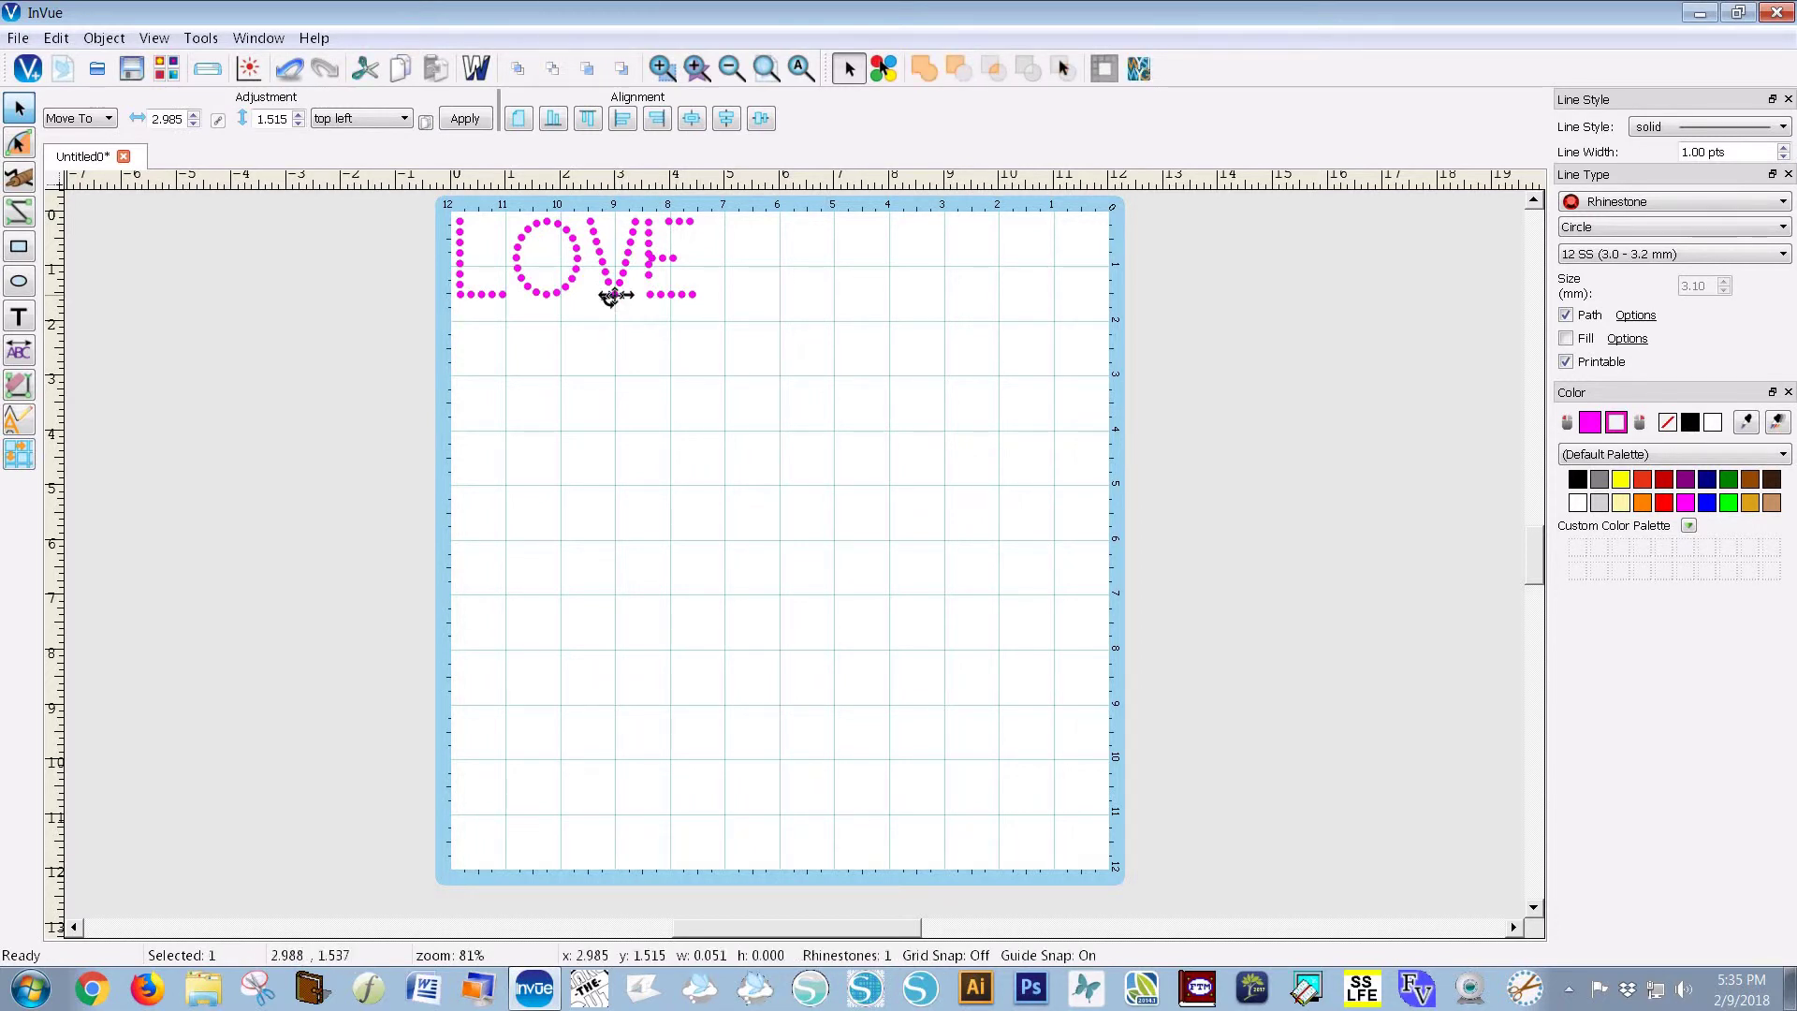
left_click(677, 344)
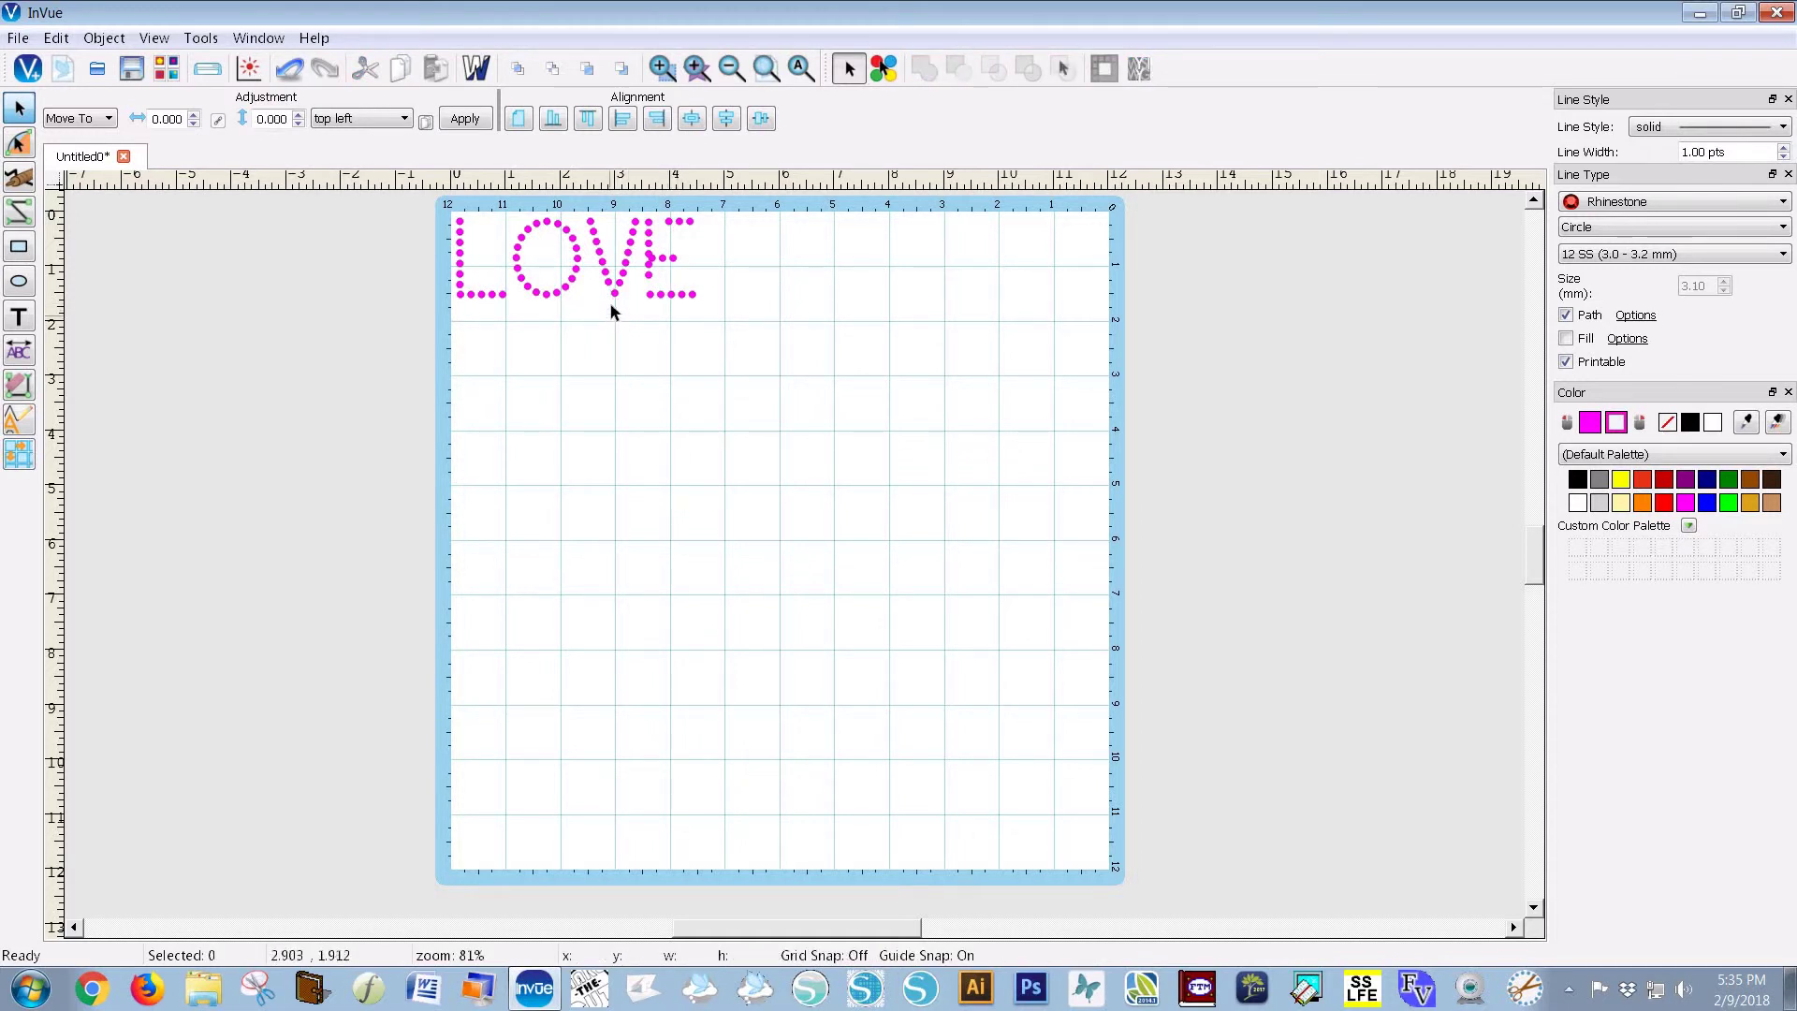
Step: Break the E apart into separate paths and shift its middle arm slightly to the right, clear of the vertical stroke
left_click(658, 258)
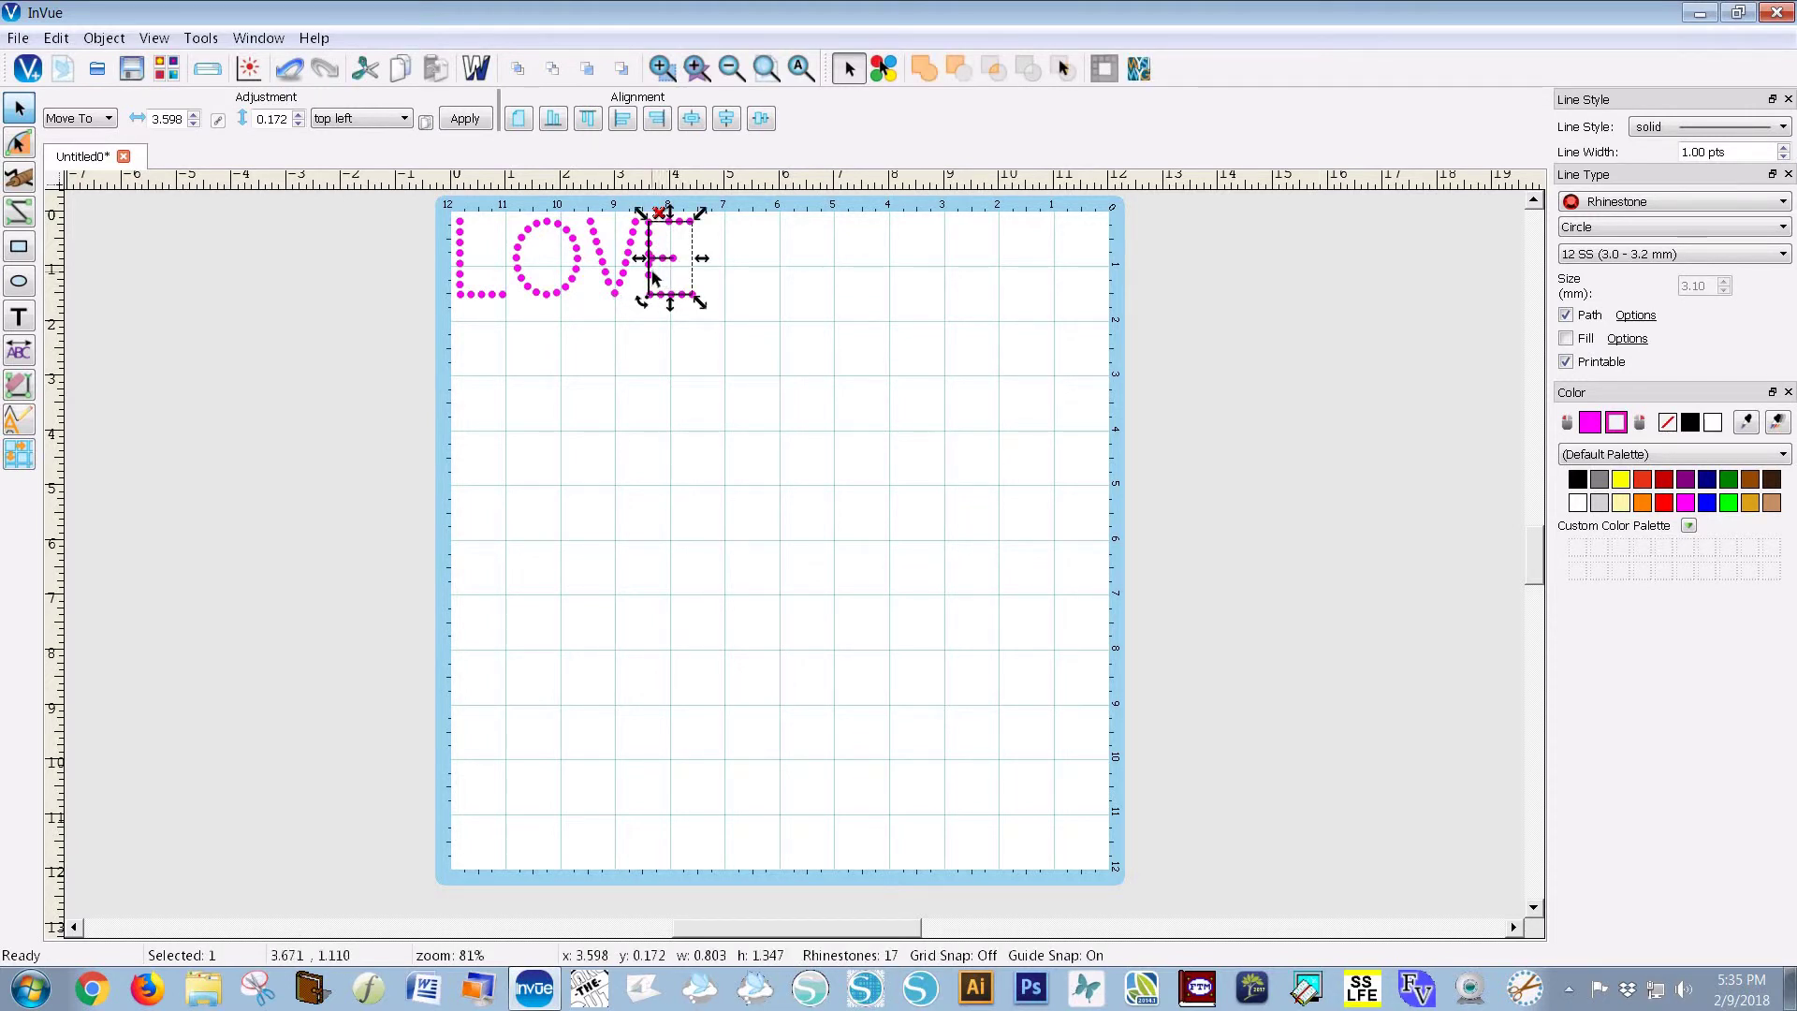
left_click(658, 214)
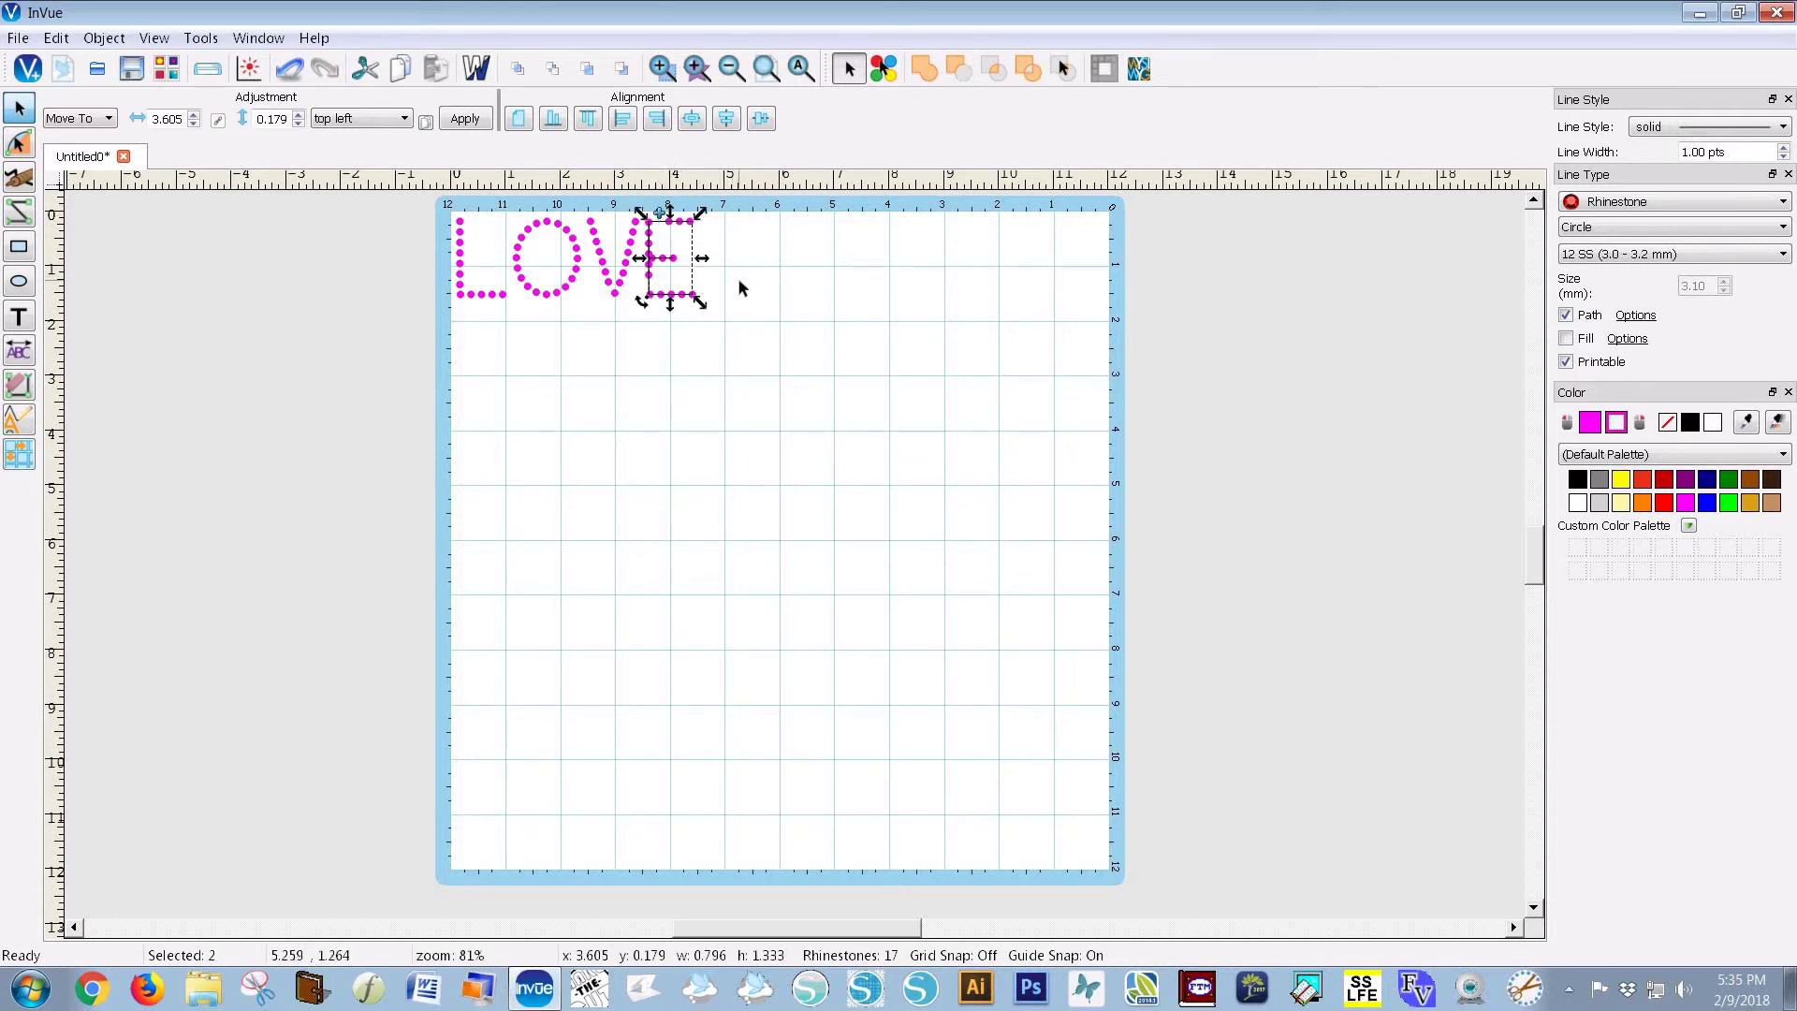
left_click(740, 282)
left_click(653, 256)
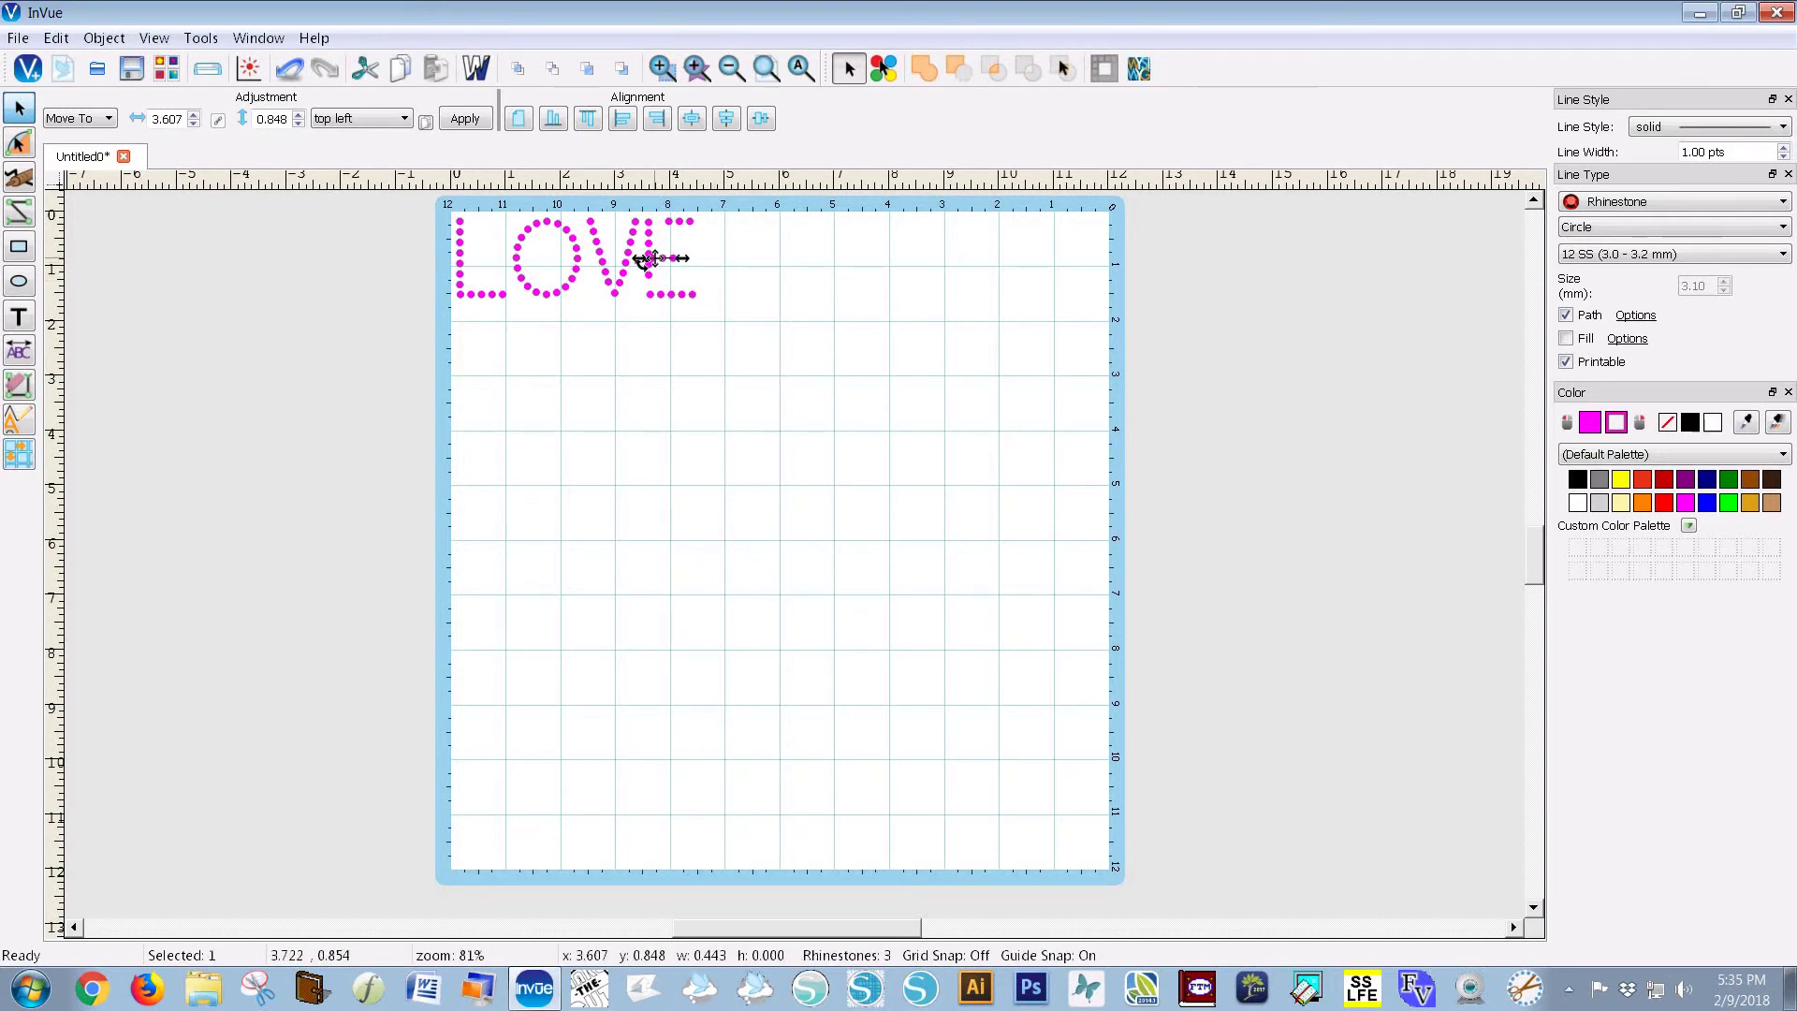
left_click_drag(648, 258, 650, 259)
left_click(749, 320)
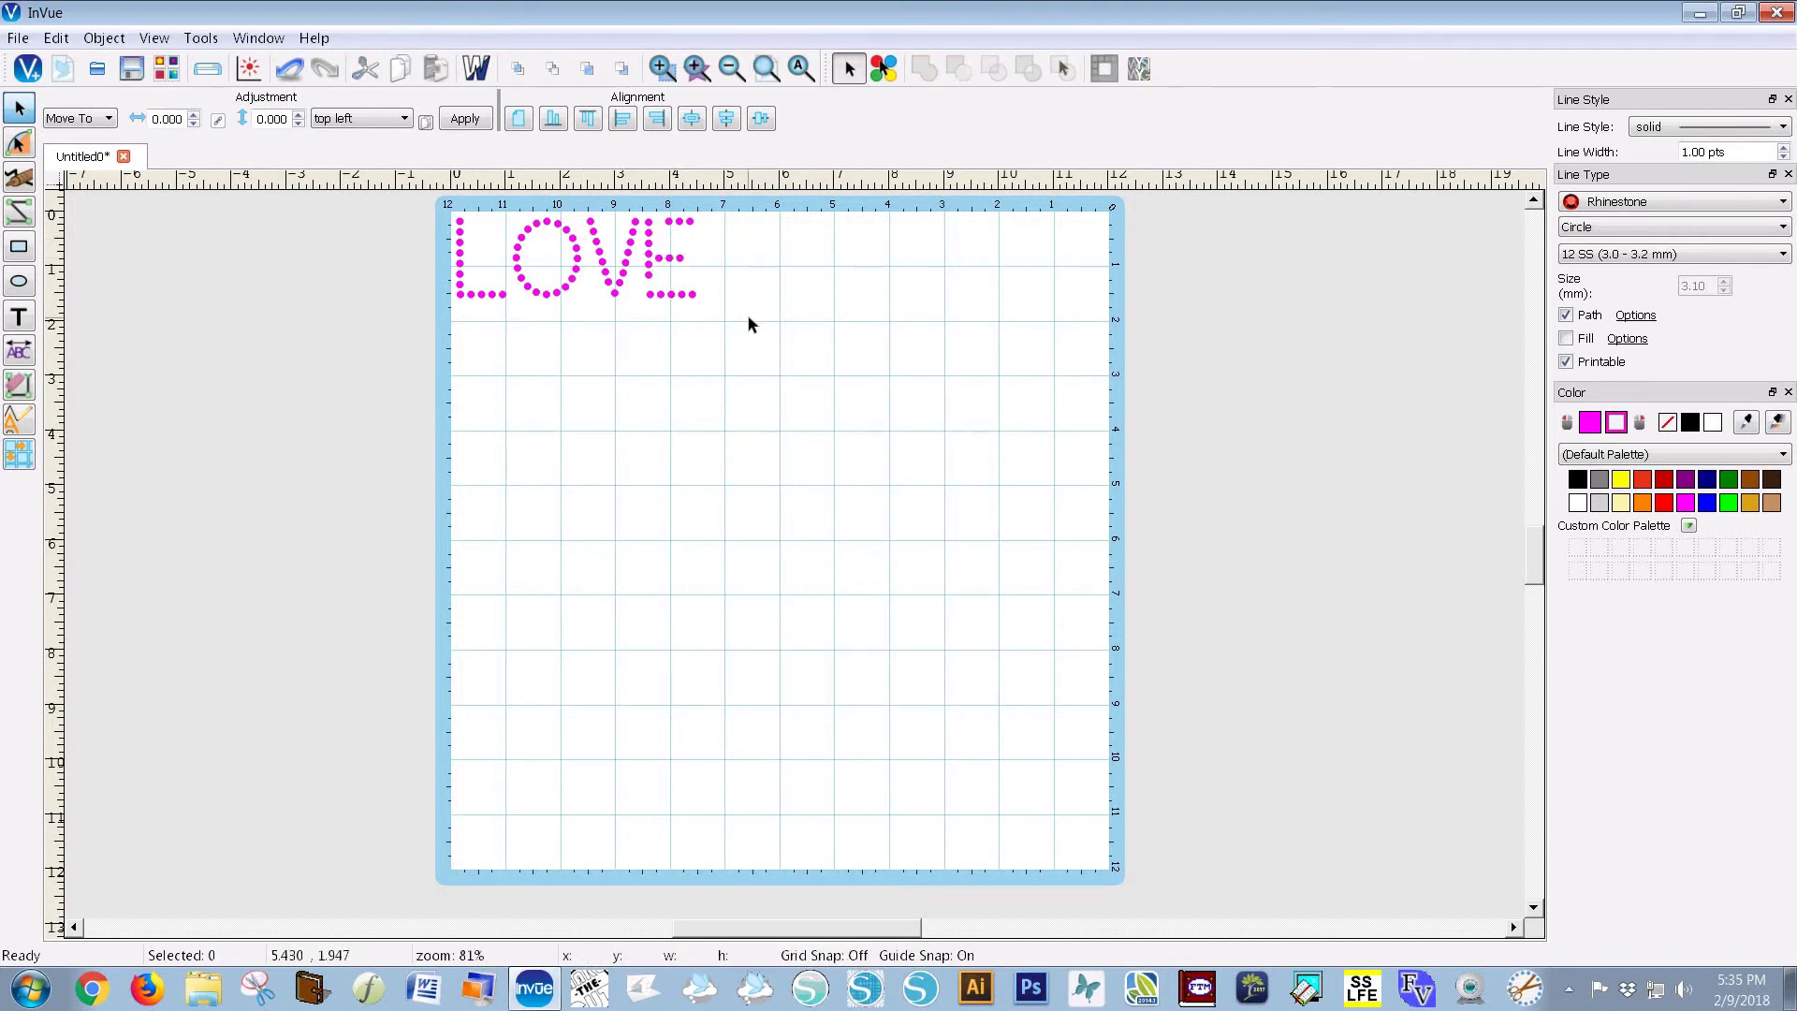
Step: Fill the E's gaps with copies of the V's bottom stone, at x 3.624, y 1.320 and at x 3.763, y 0.195
left_click(613, 294)
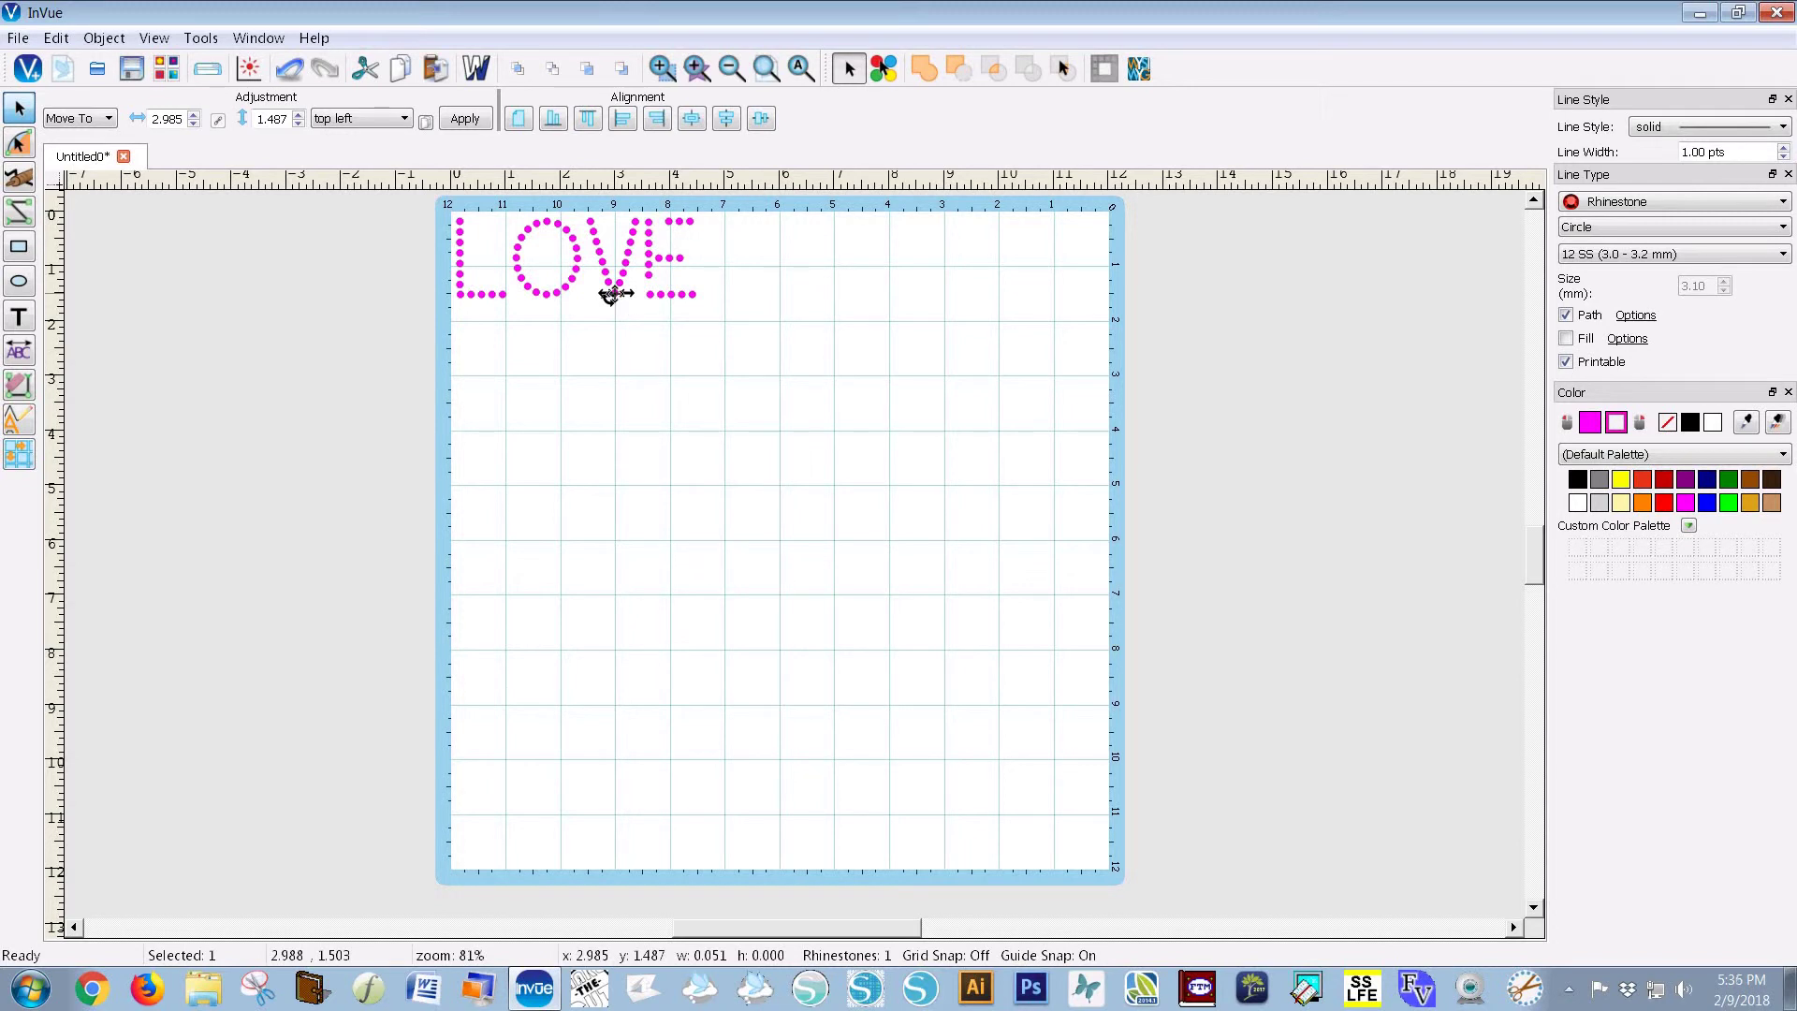
left_click_drag(611, 294, 645, 283)
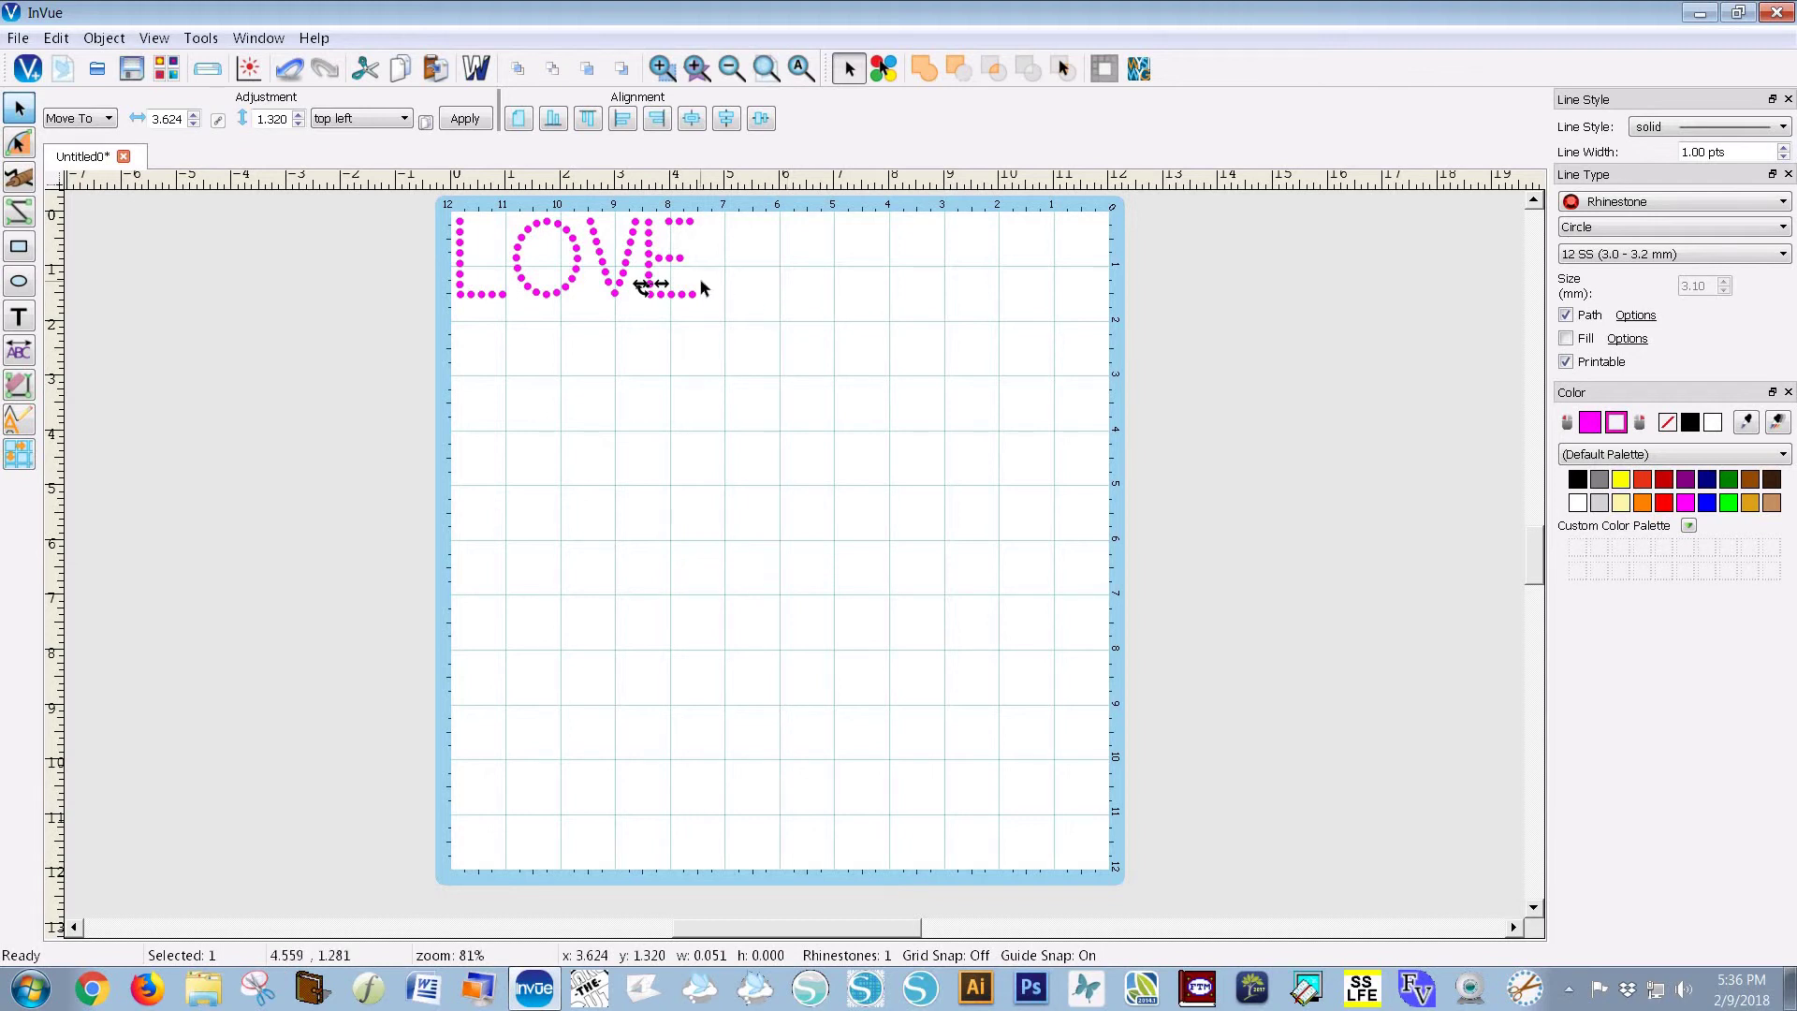
left_click_drag(644, 284, 645, 223)
key("Right")
left_click(728, 384)
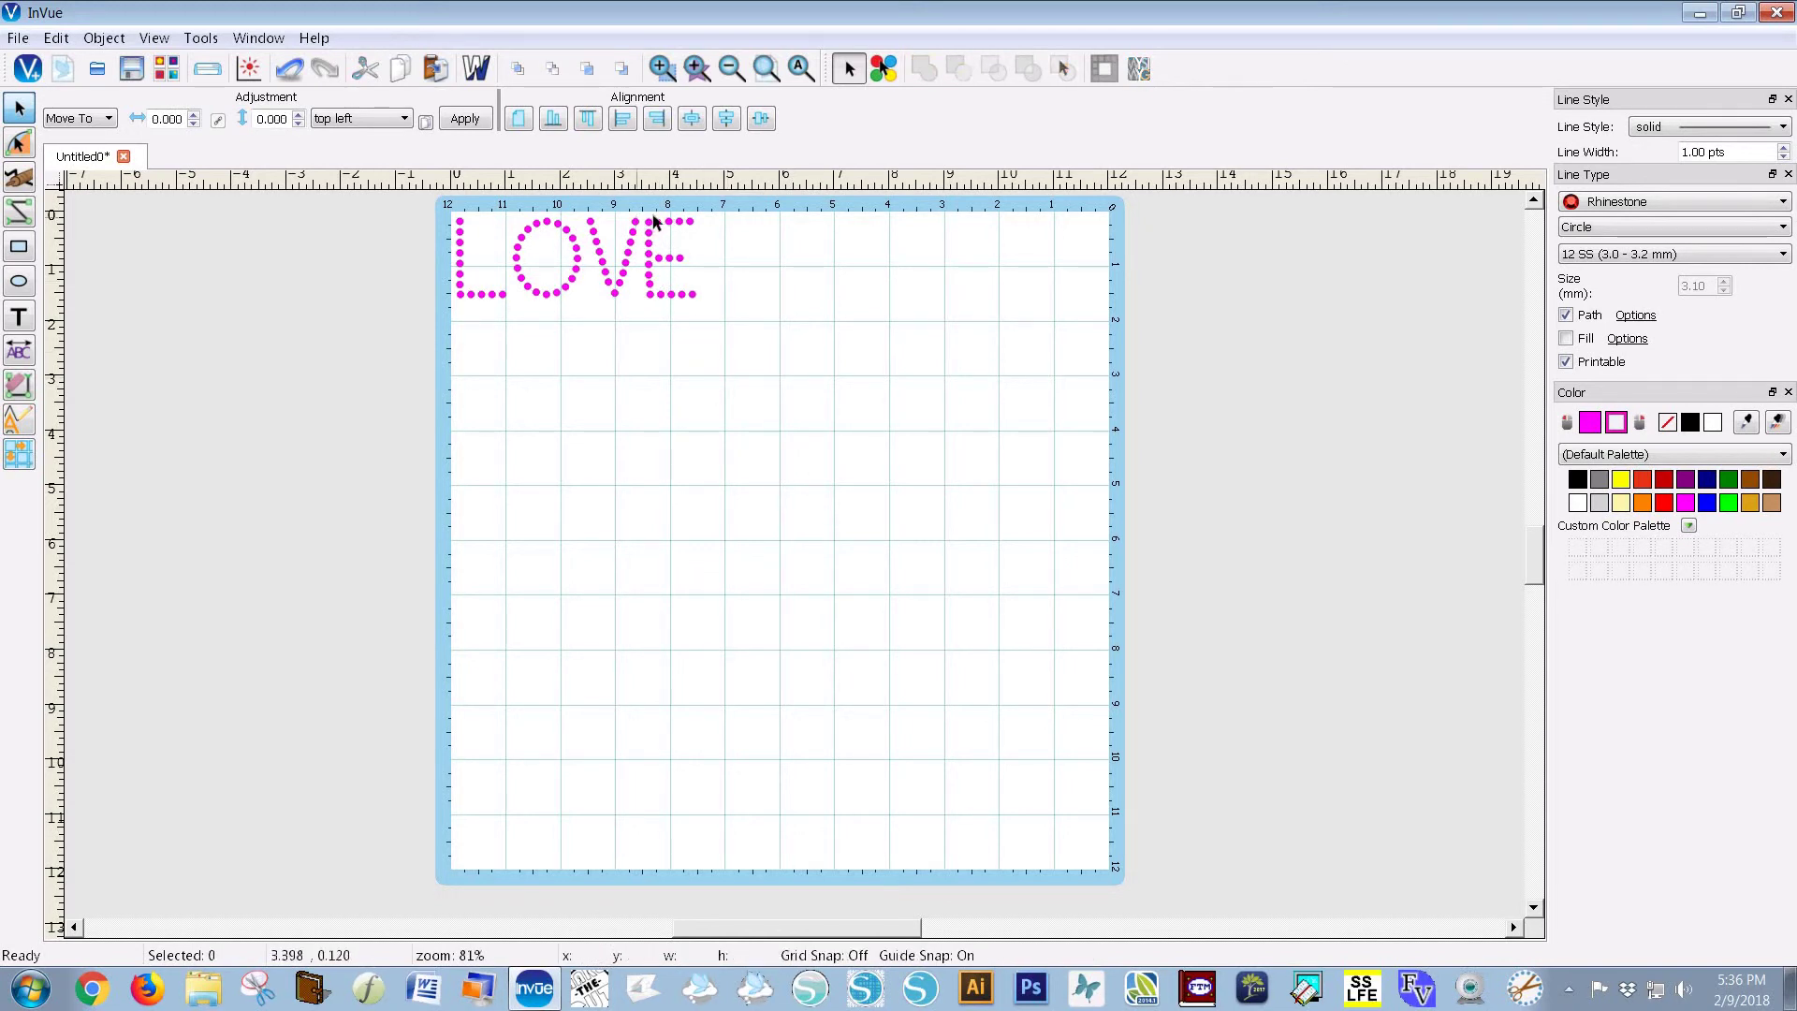
left_click(657, 222)
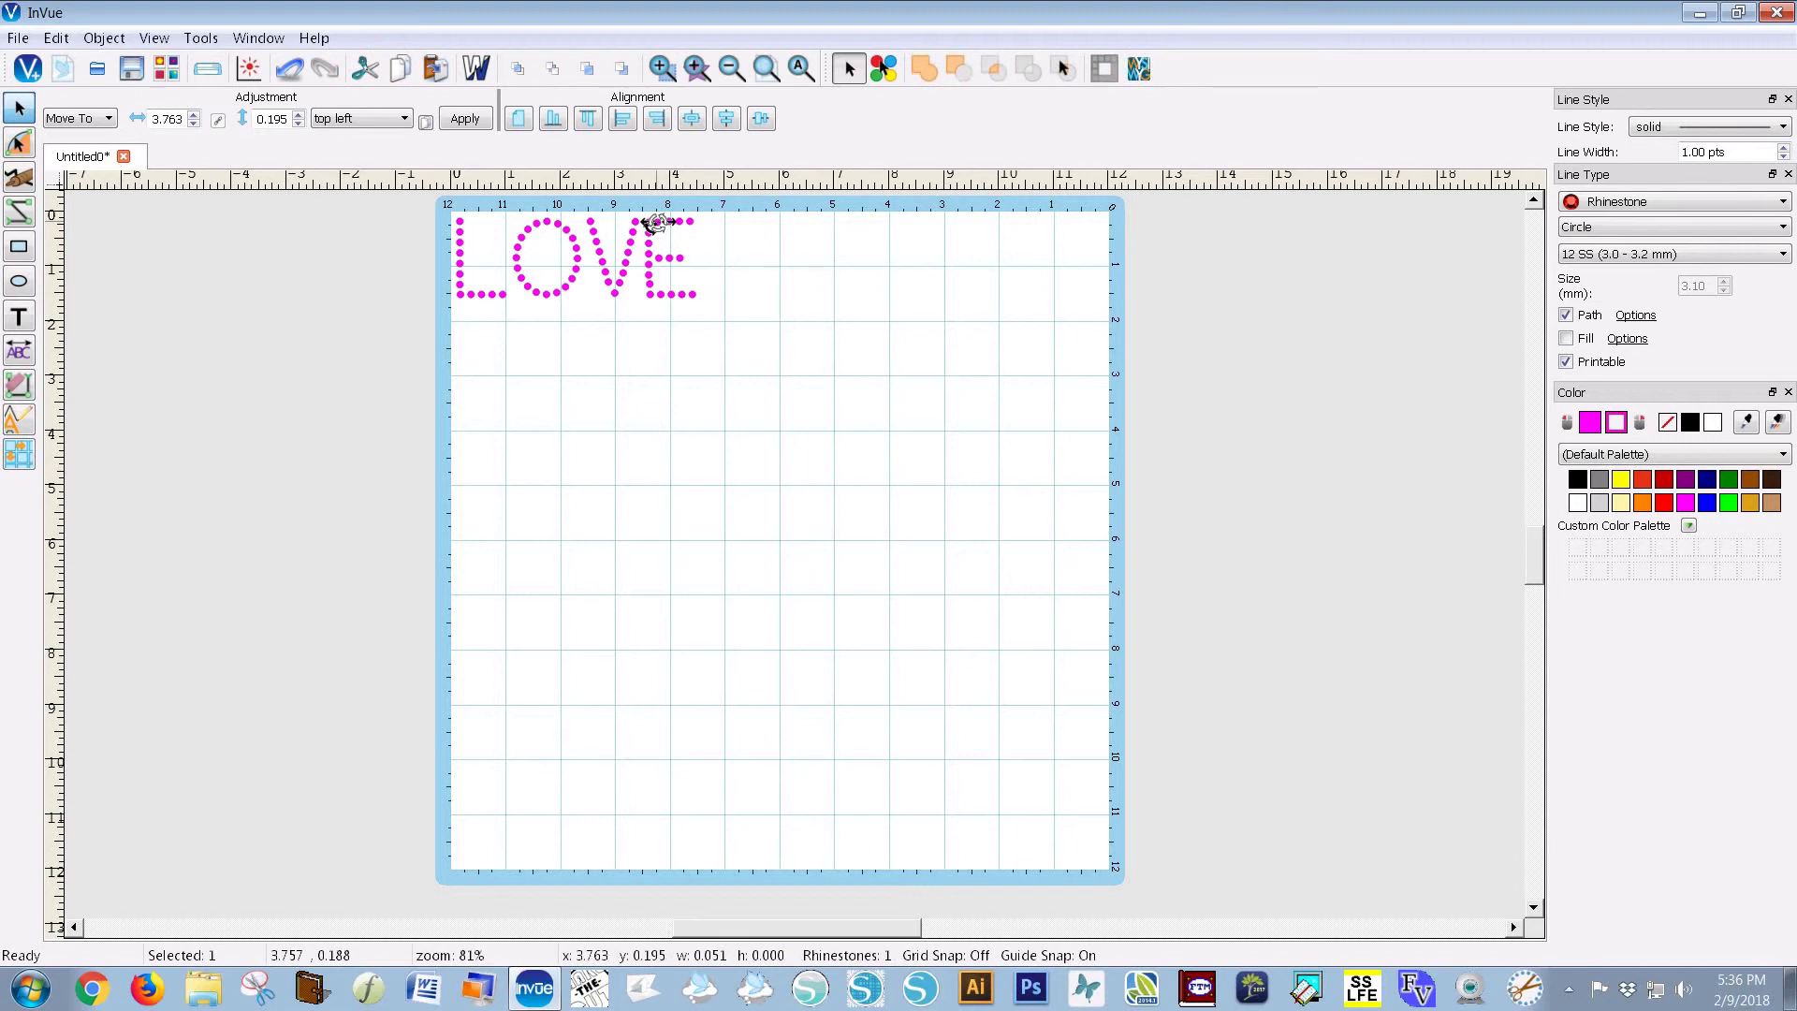
left_click(762, 267)
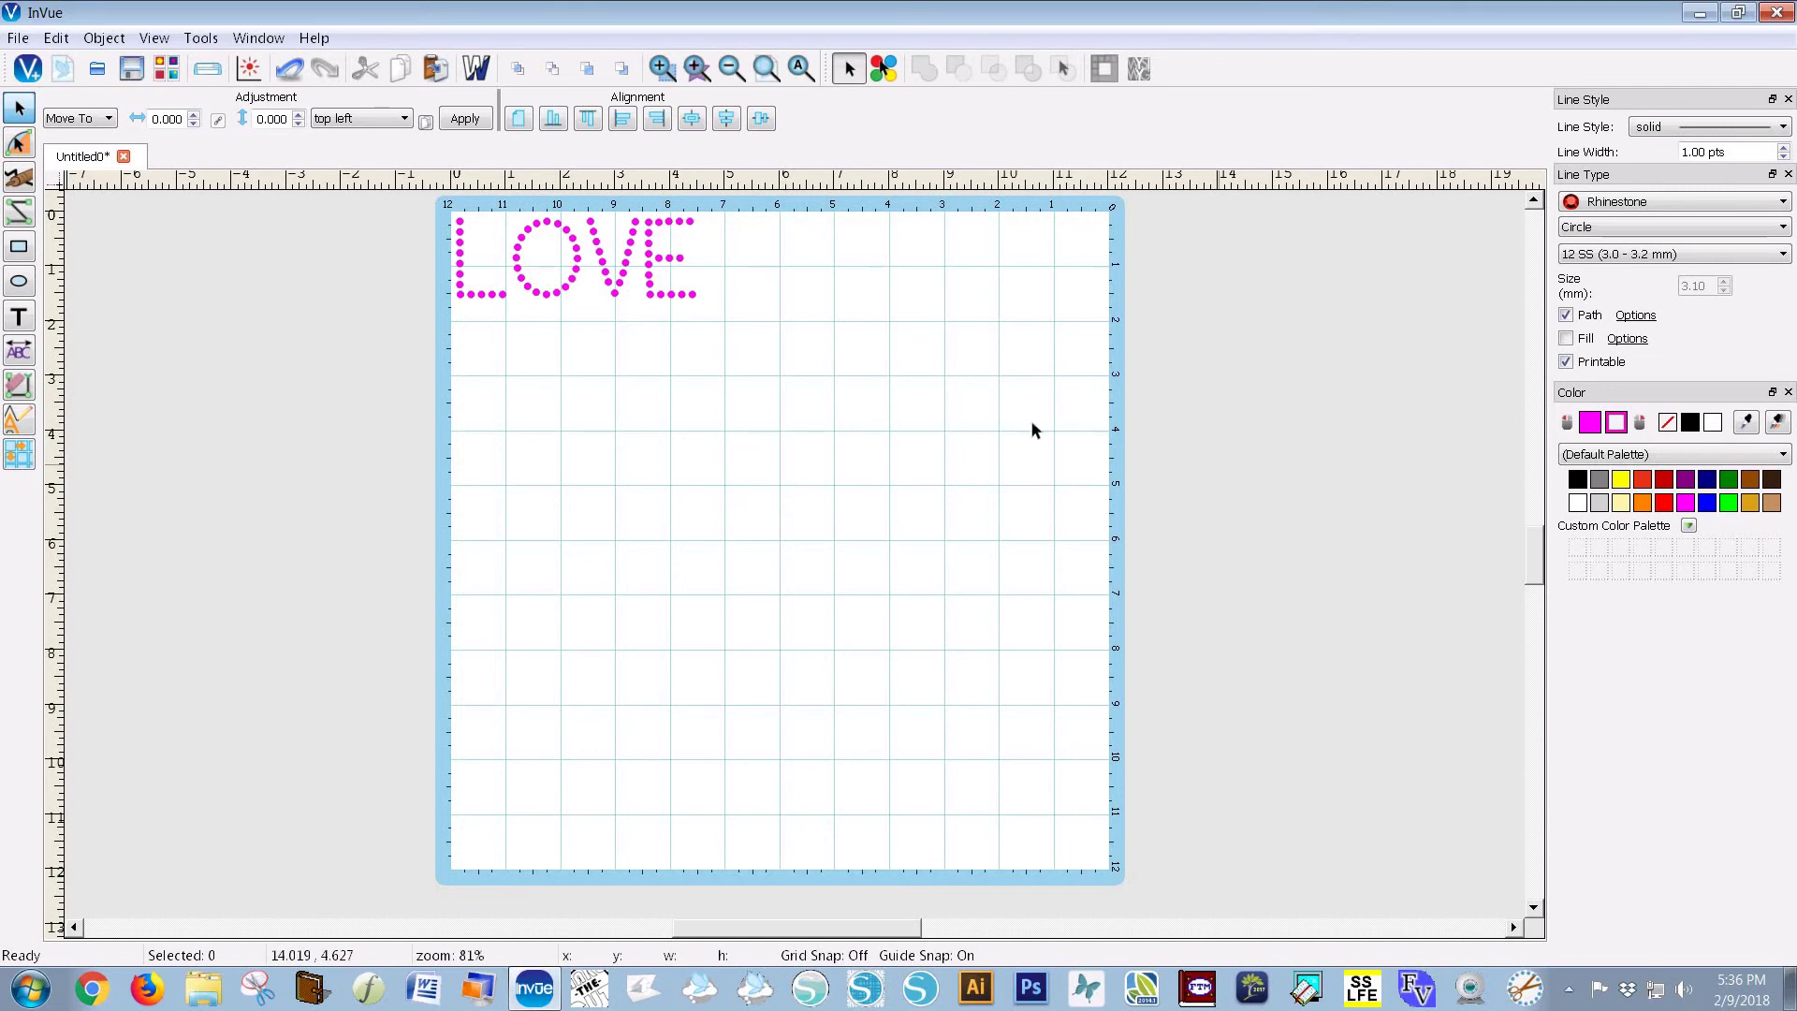
left_click(650, 285)
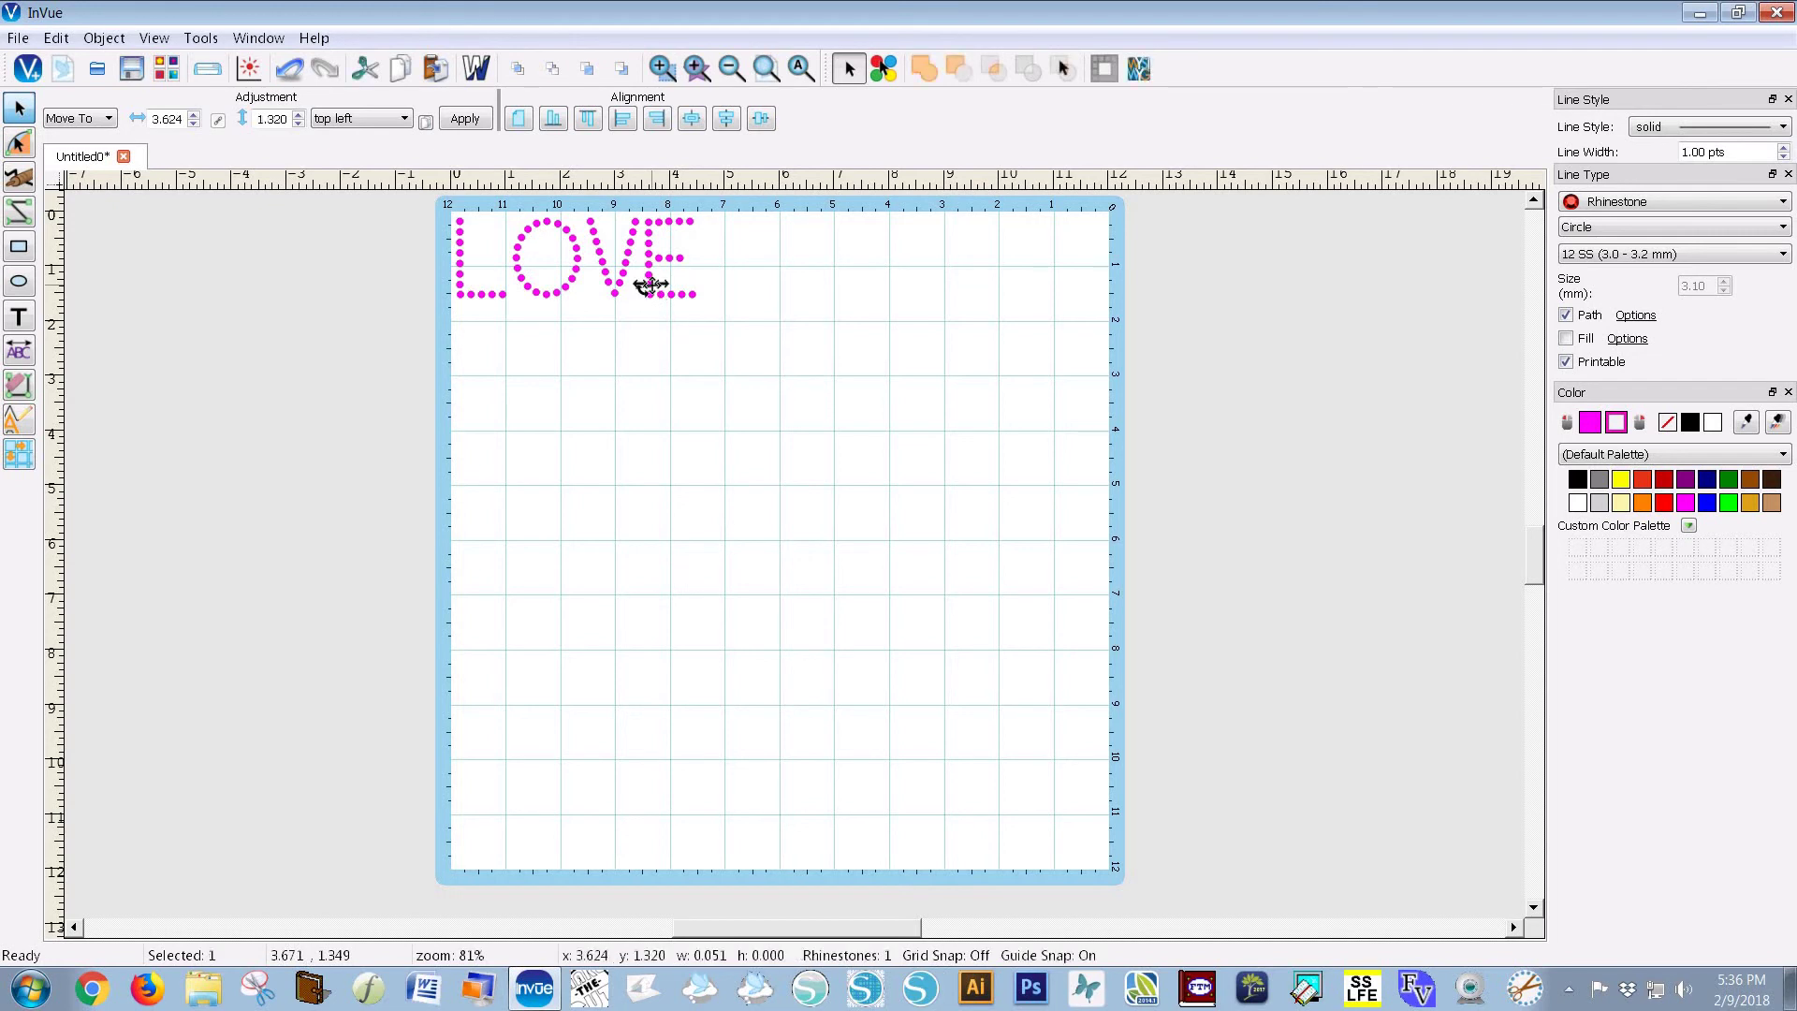
left_click(833, 341)
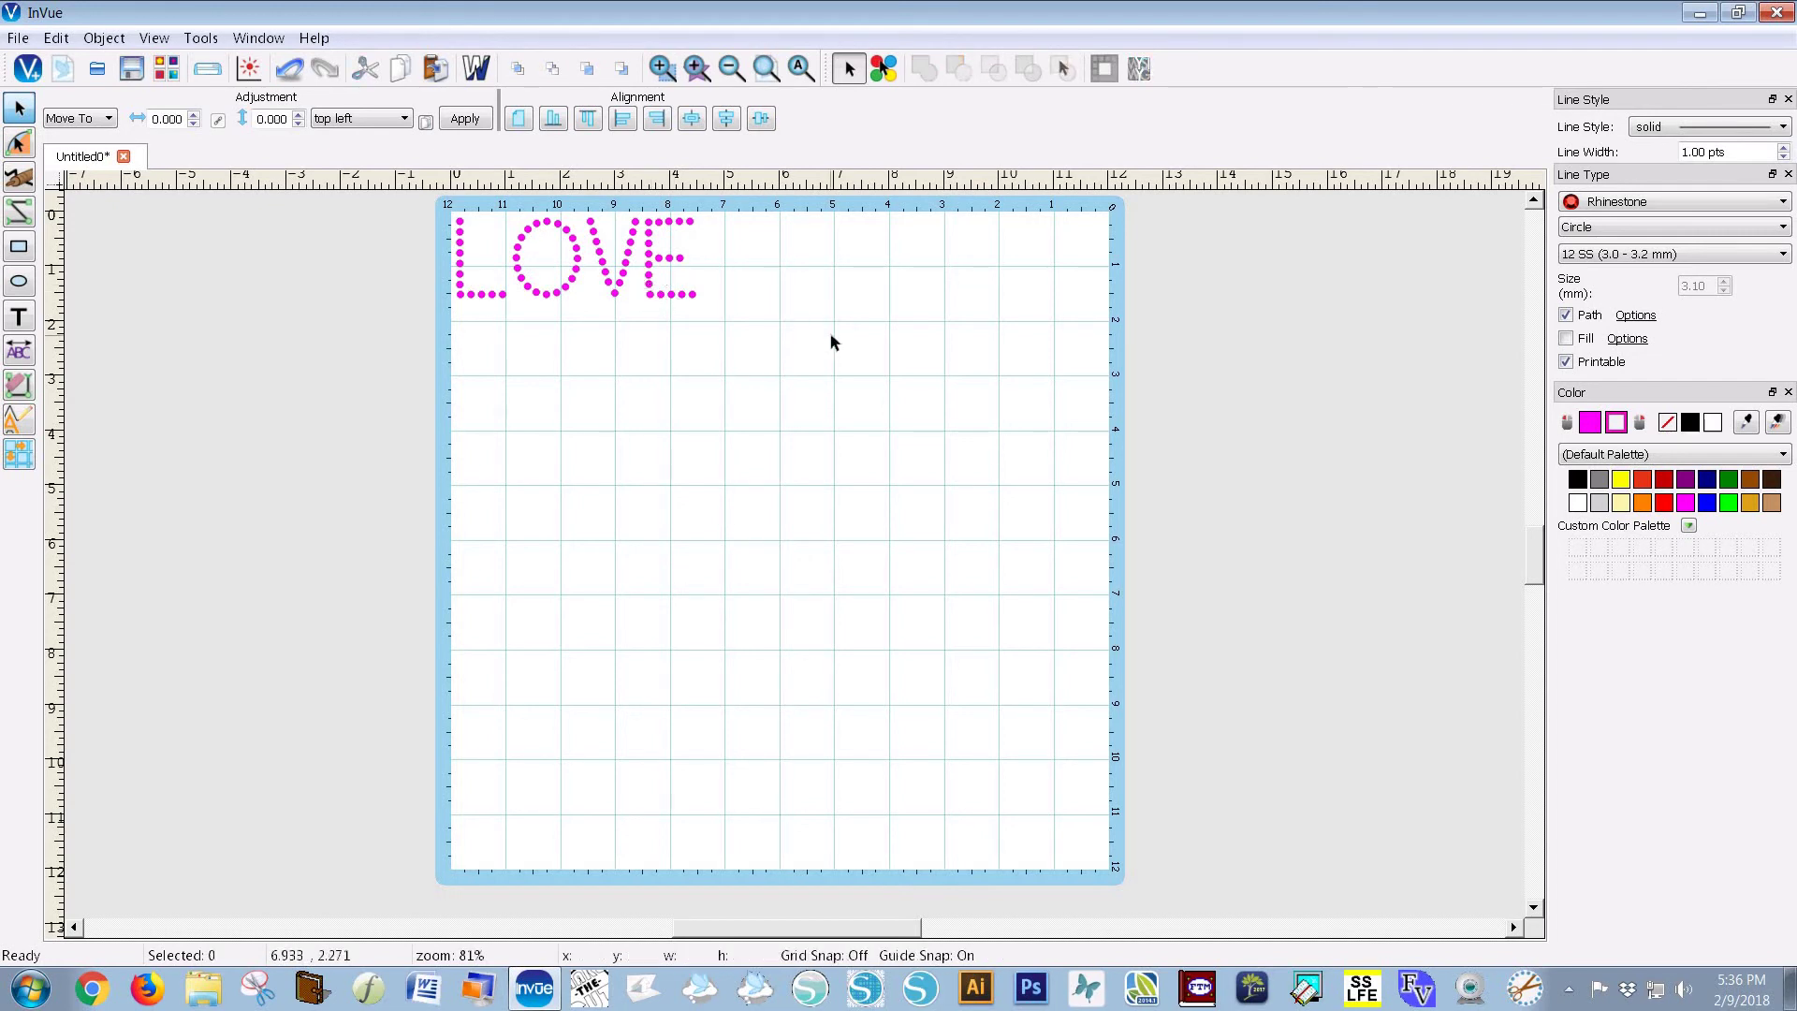
Step: Save the design to the Desktop as a compressed PVG file named Rhinestone
left_click(14, 39)
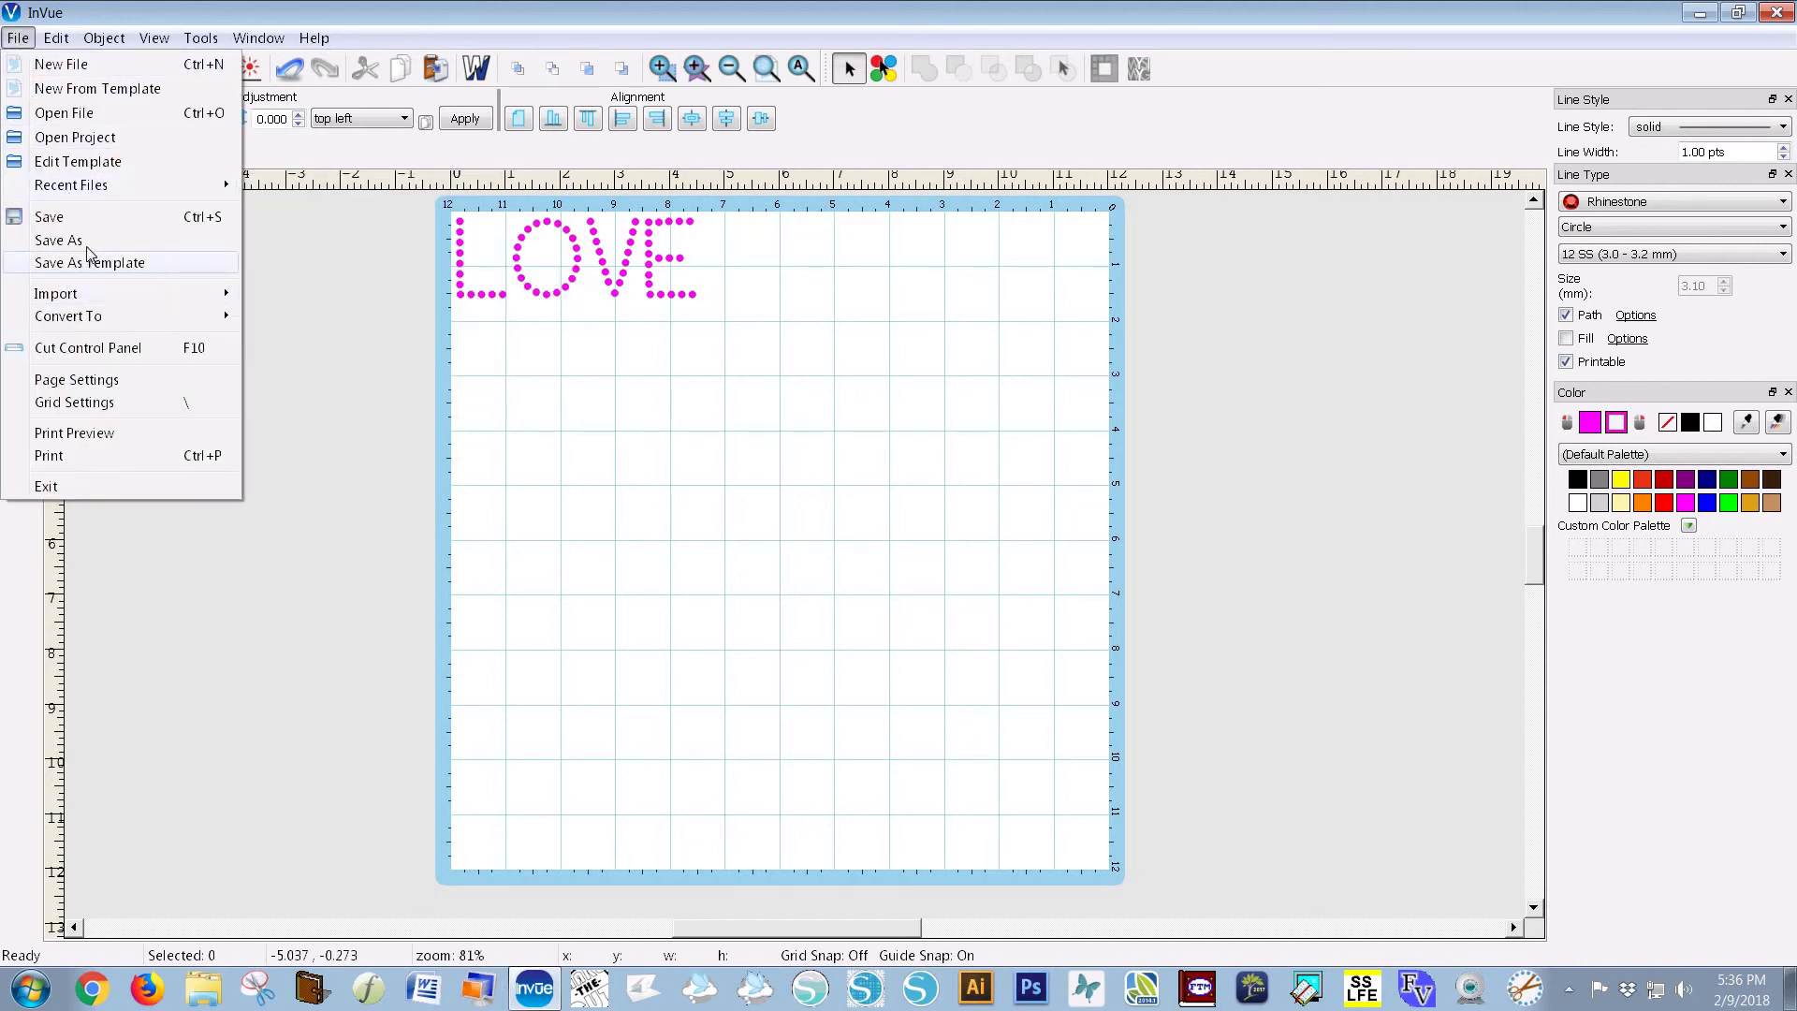
left_click(58, 240)
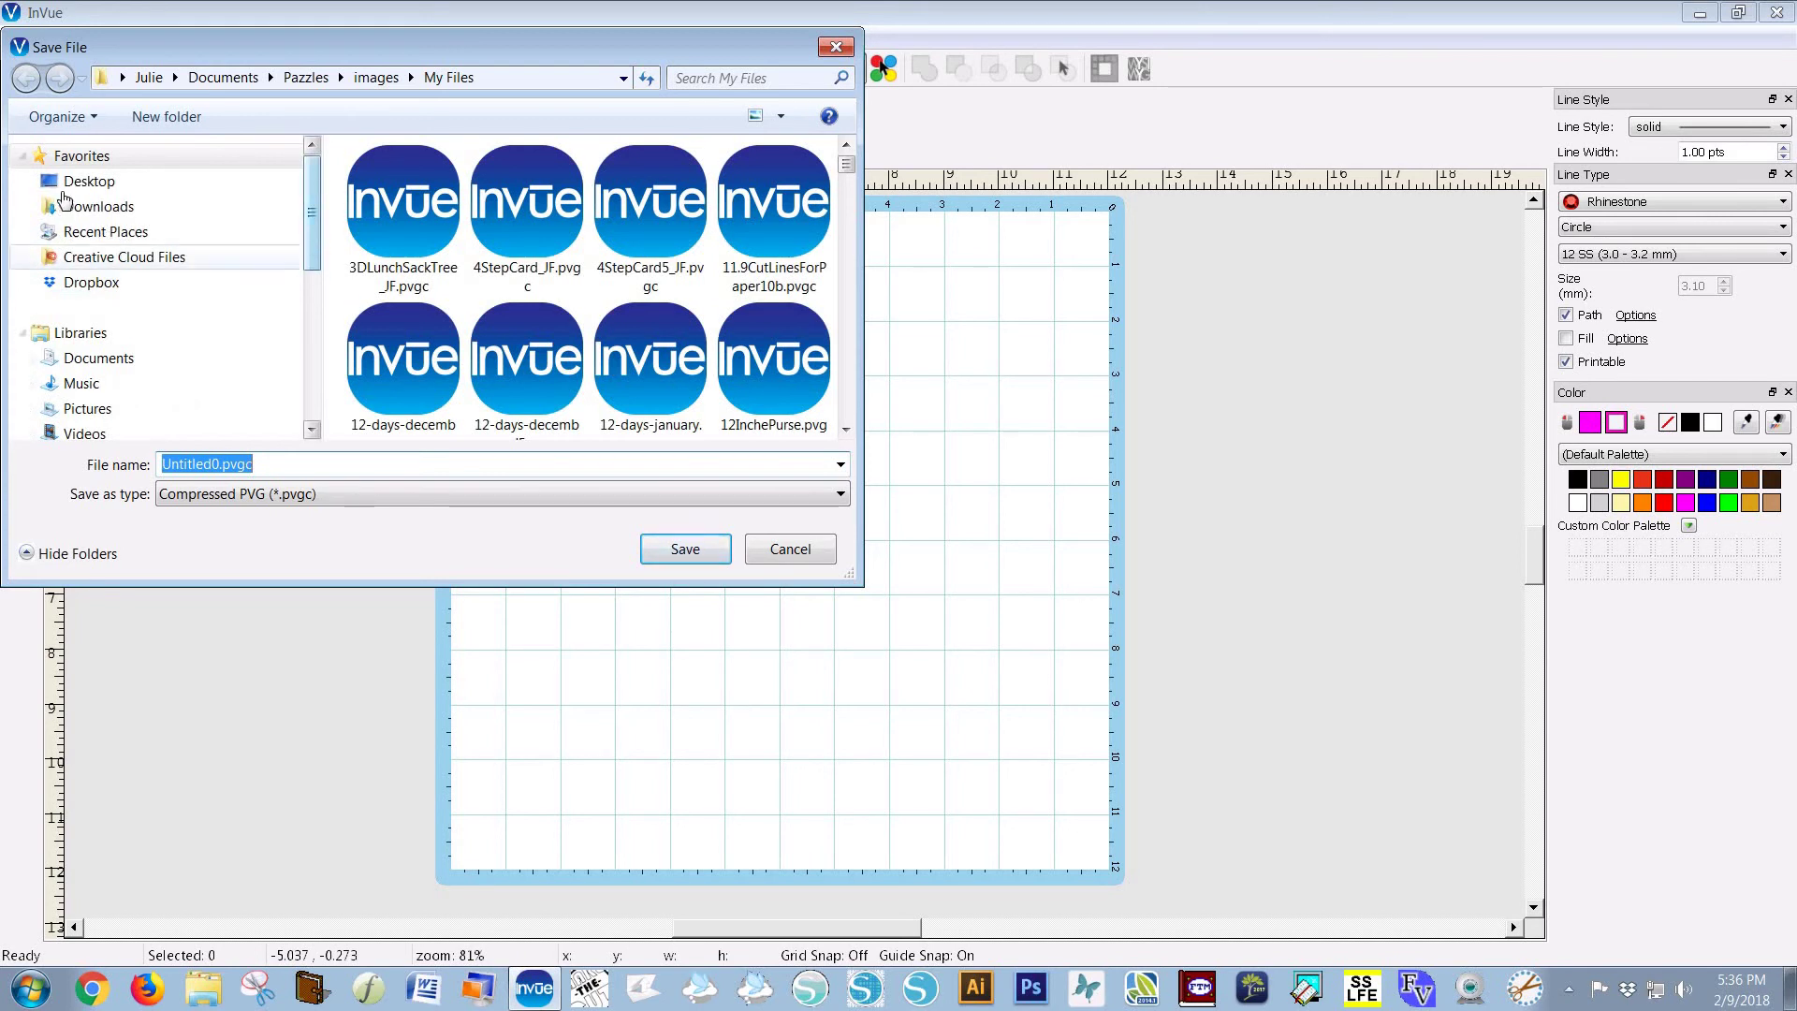
left_click(178, 181)
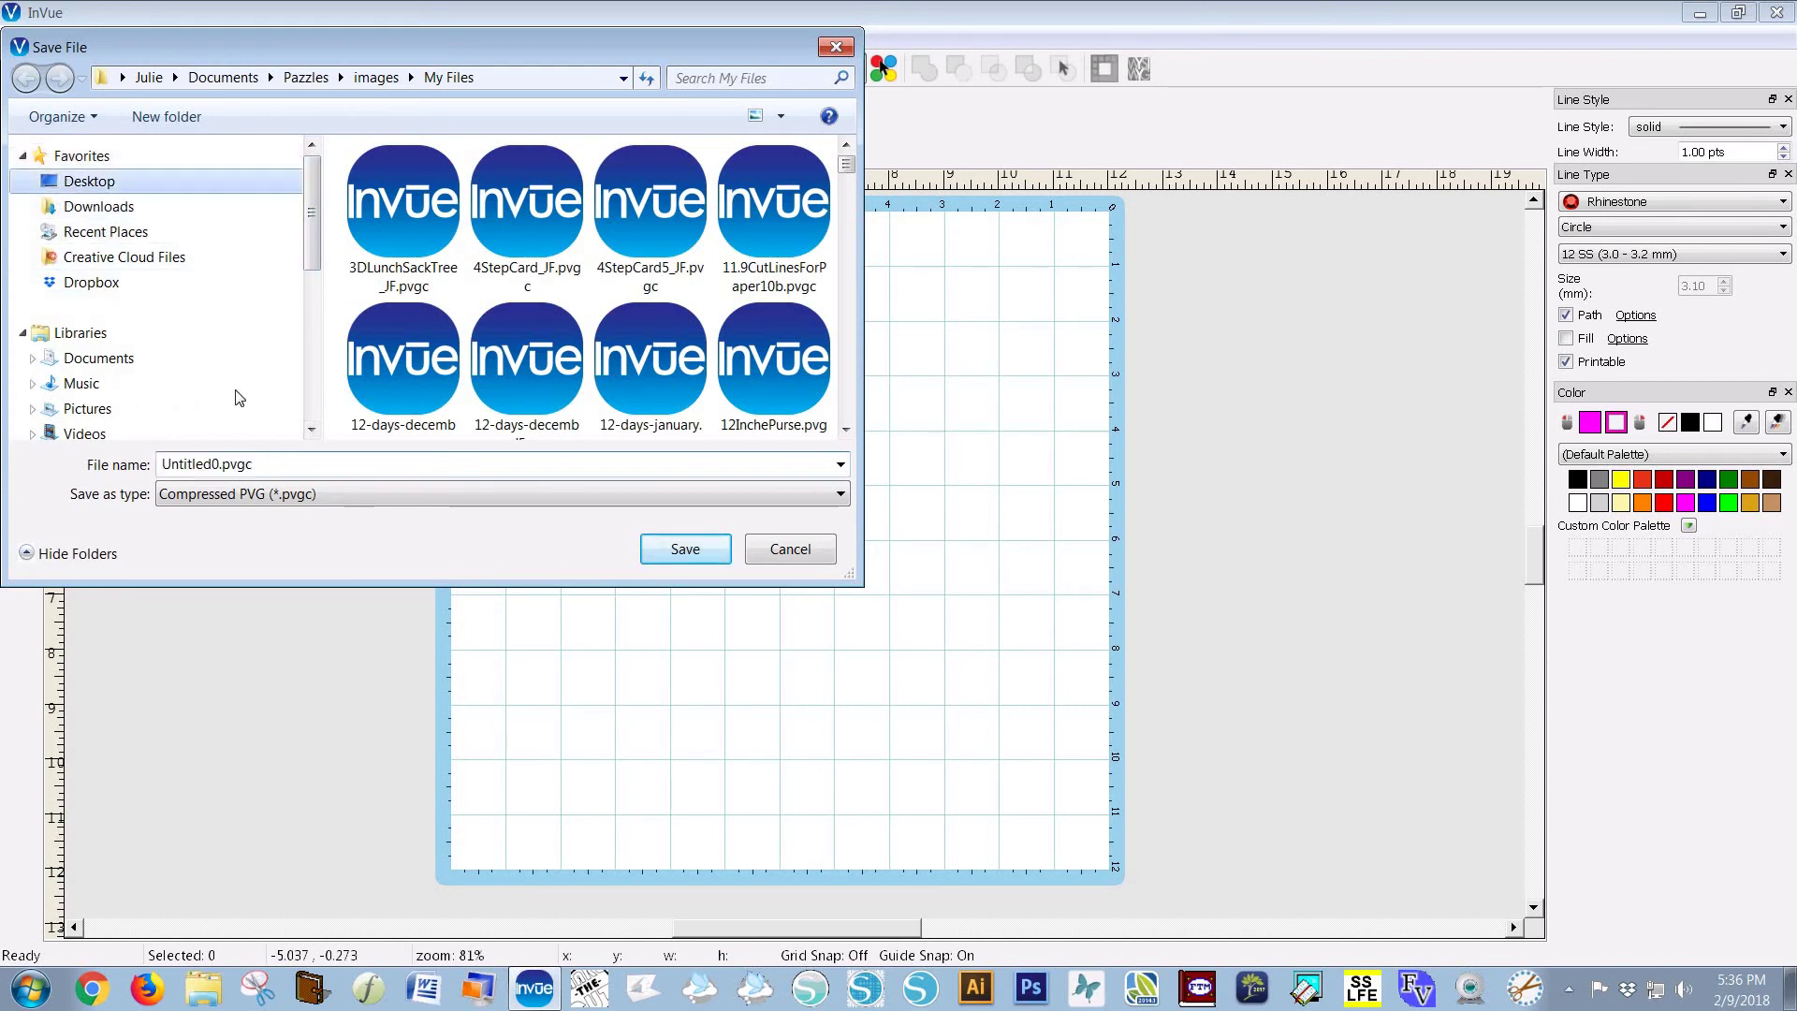
double_click(208, 460)
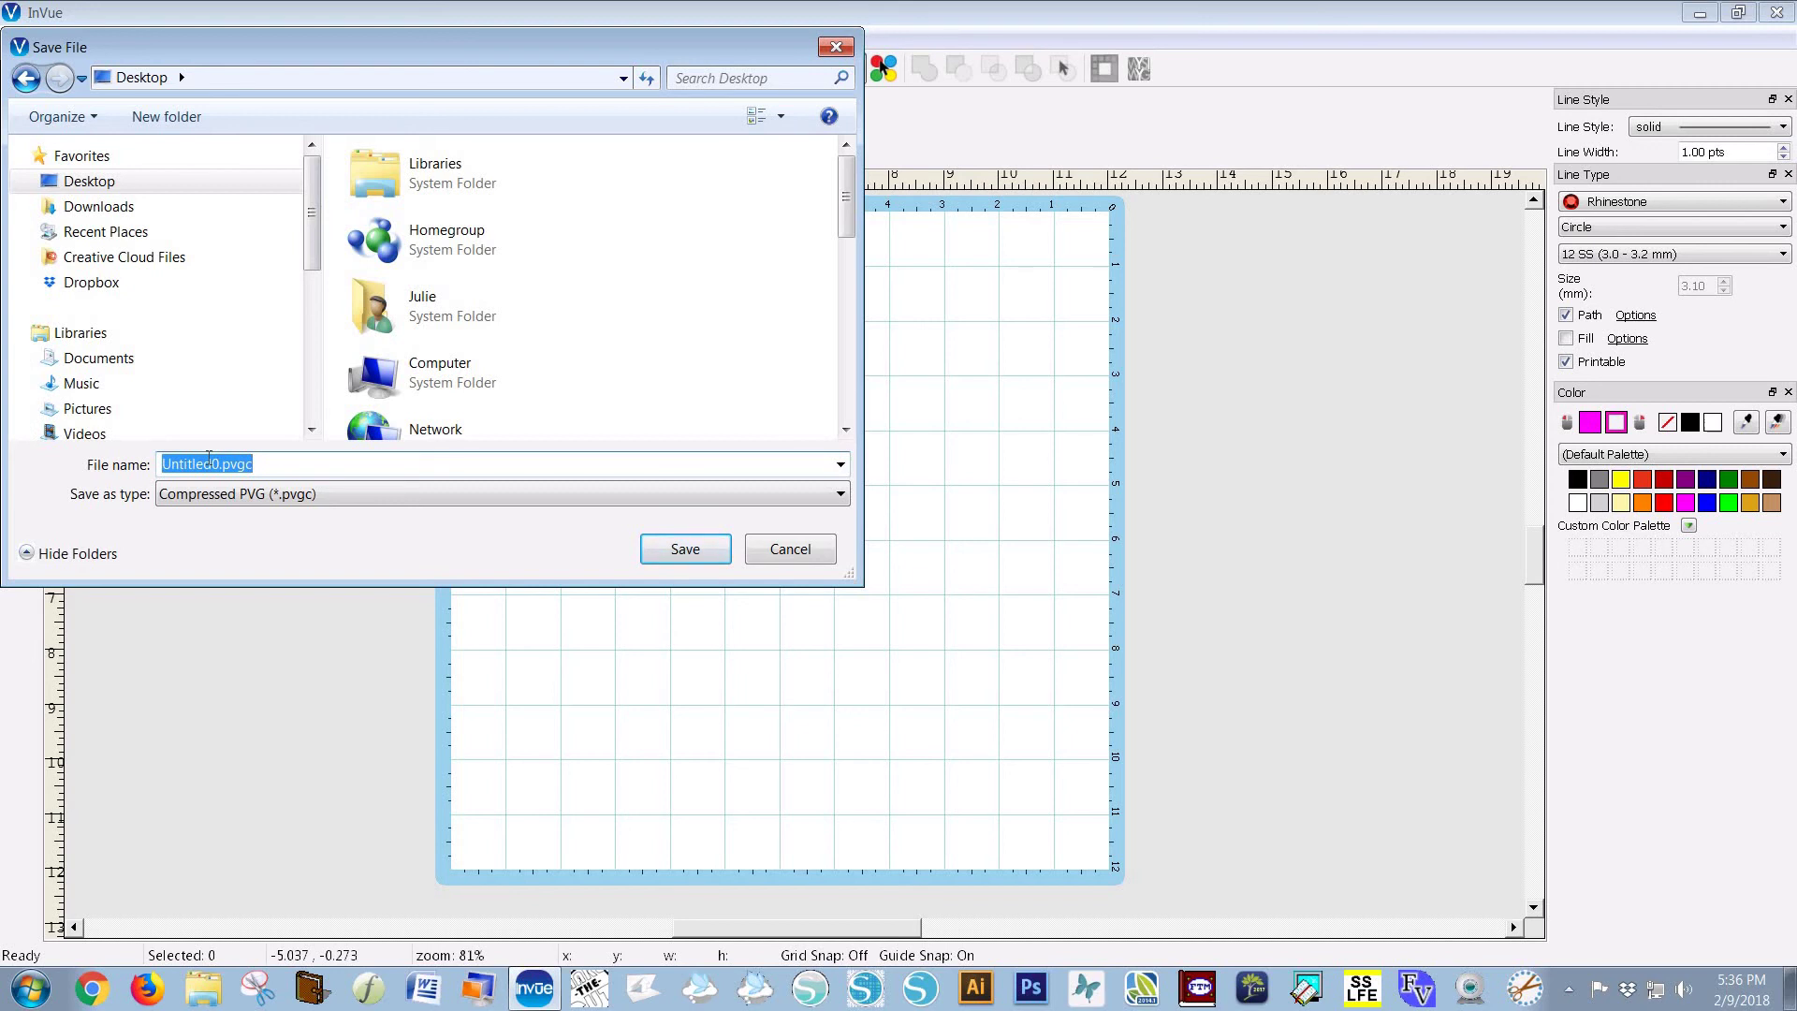
type("Rhinestone")
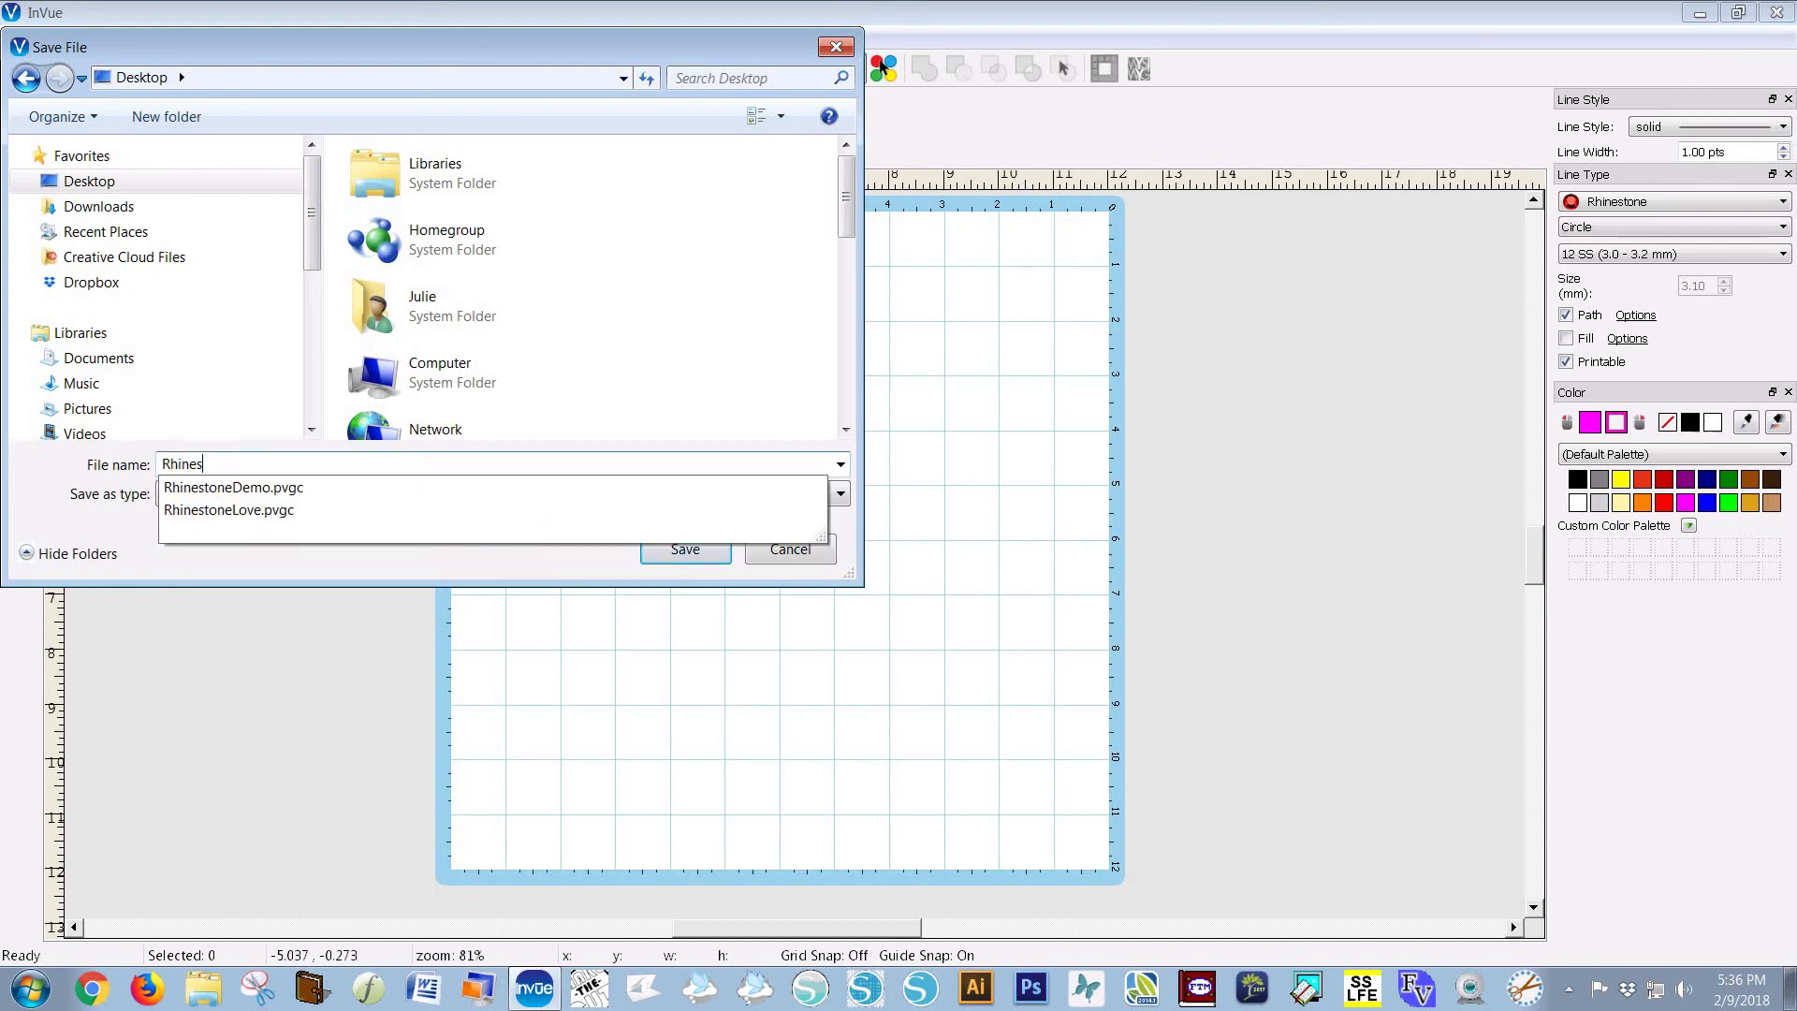
left_click(672, 552)
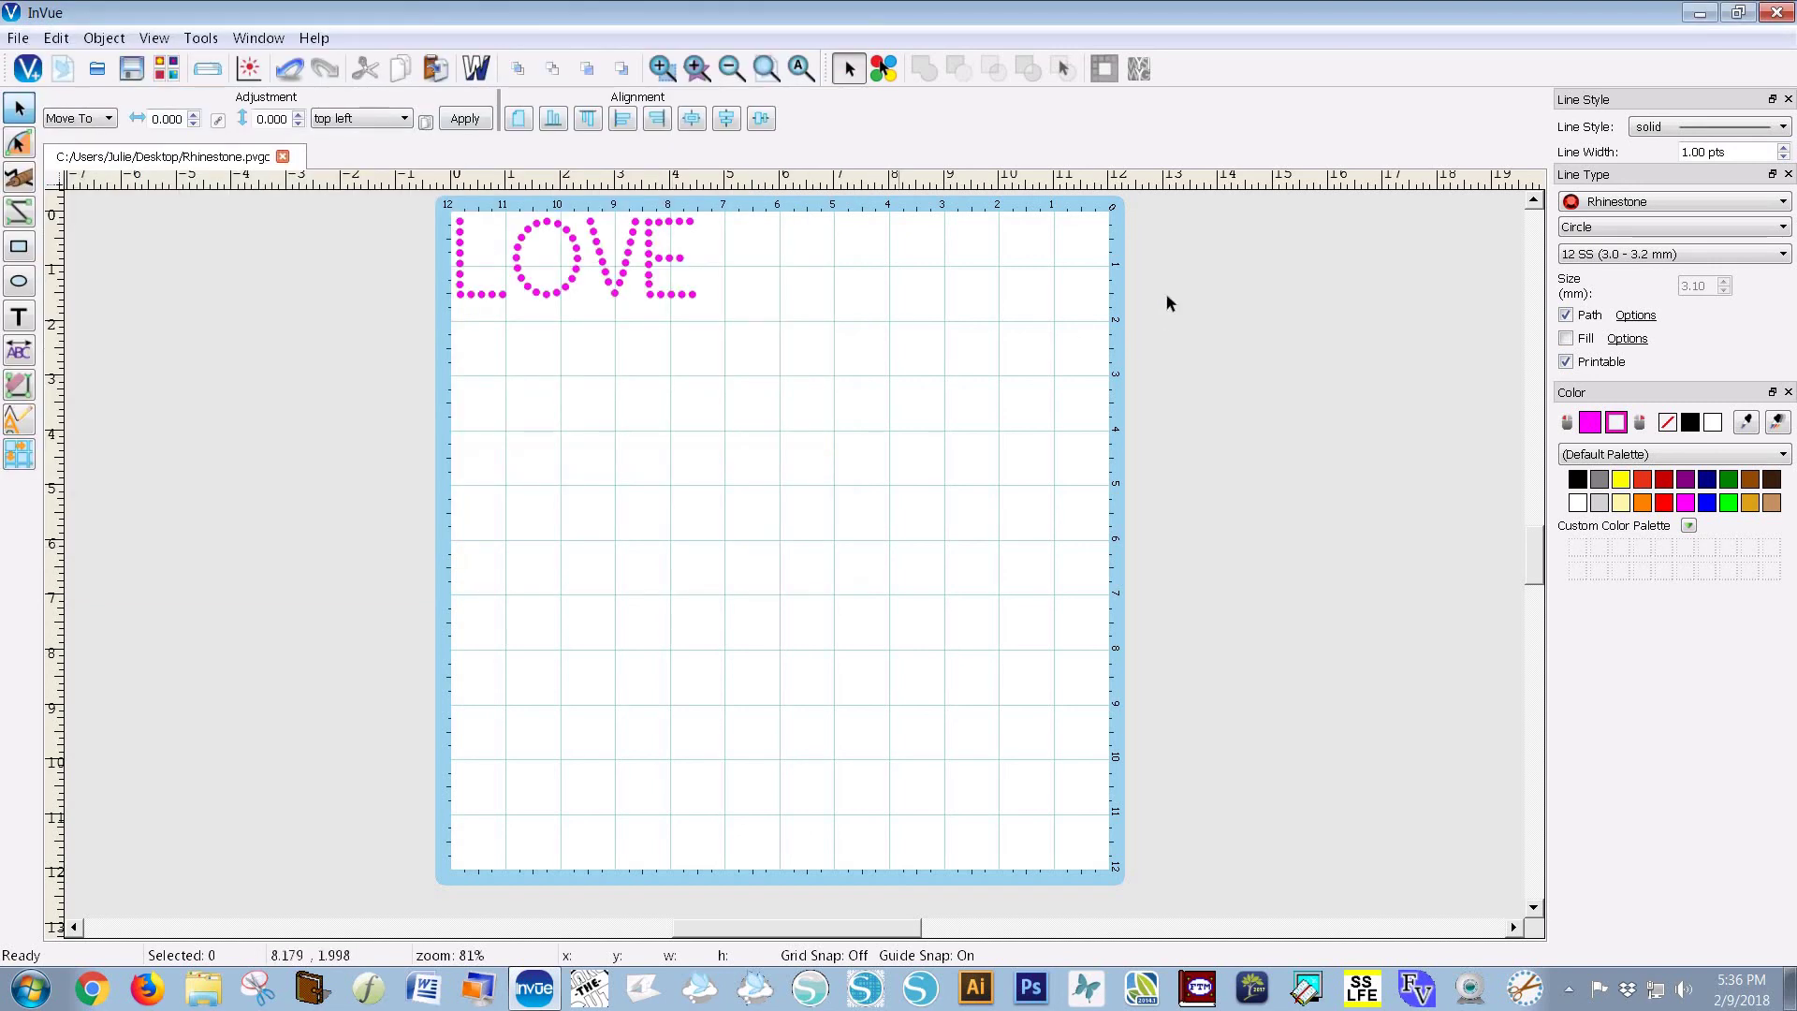